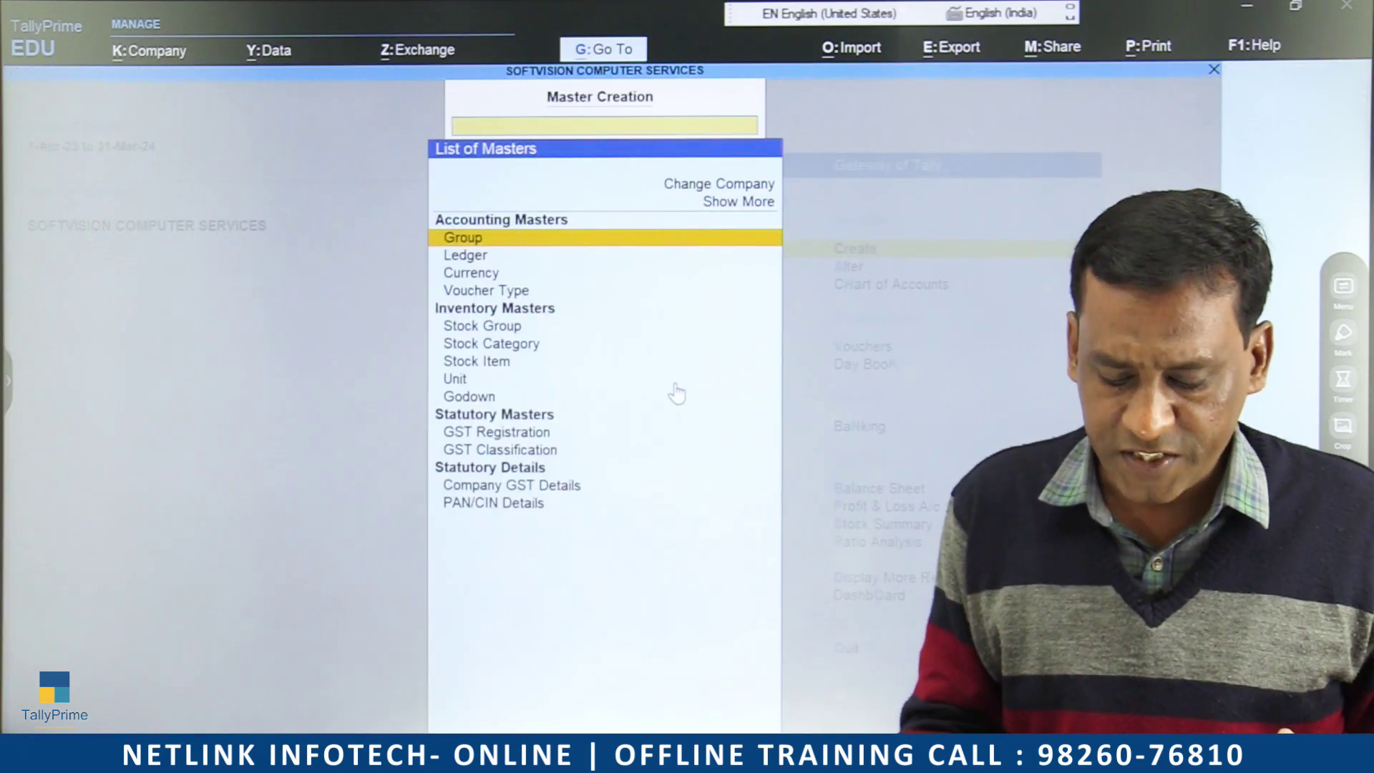
Start a new ledger named STUDENTS and place it under the Sundry Debtors group.
key(Return)
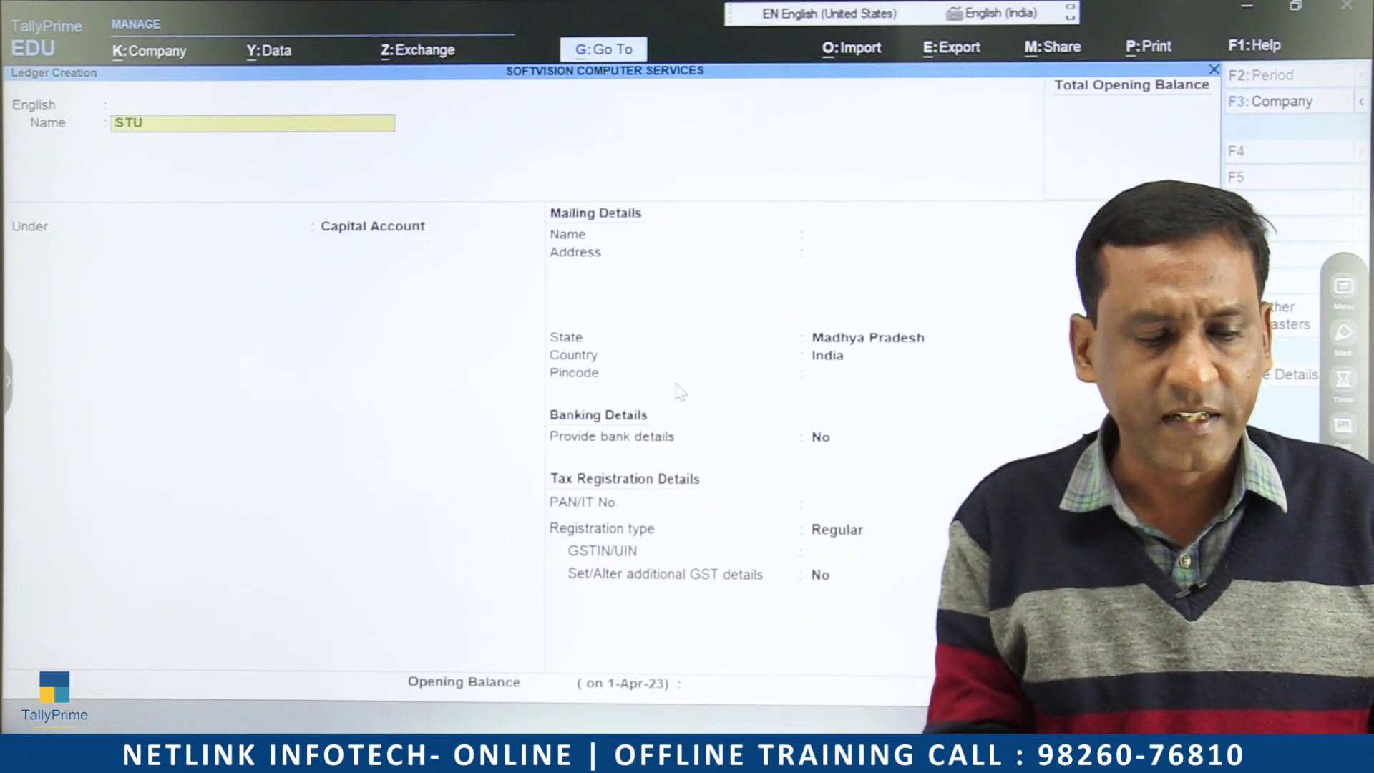
key(Return)
key(Return)
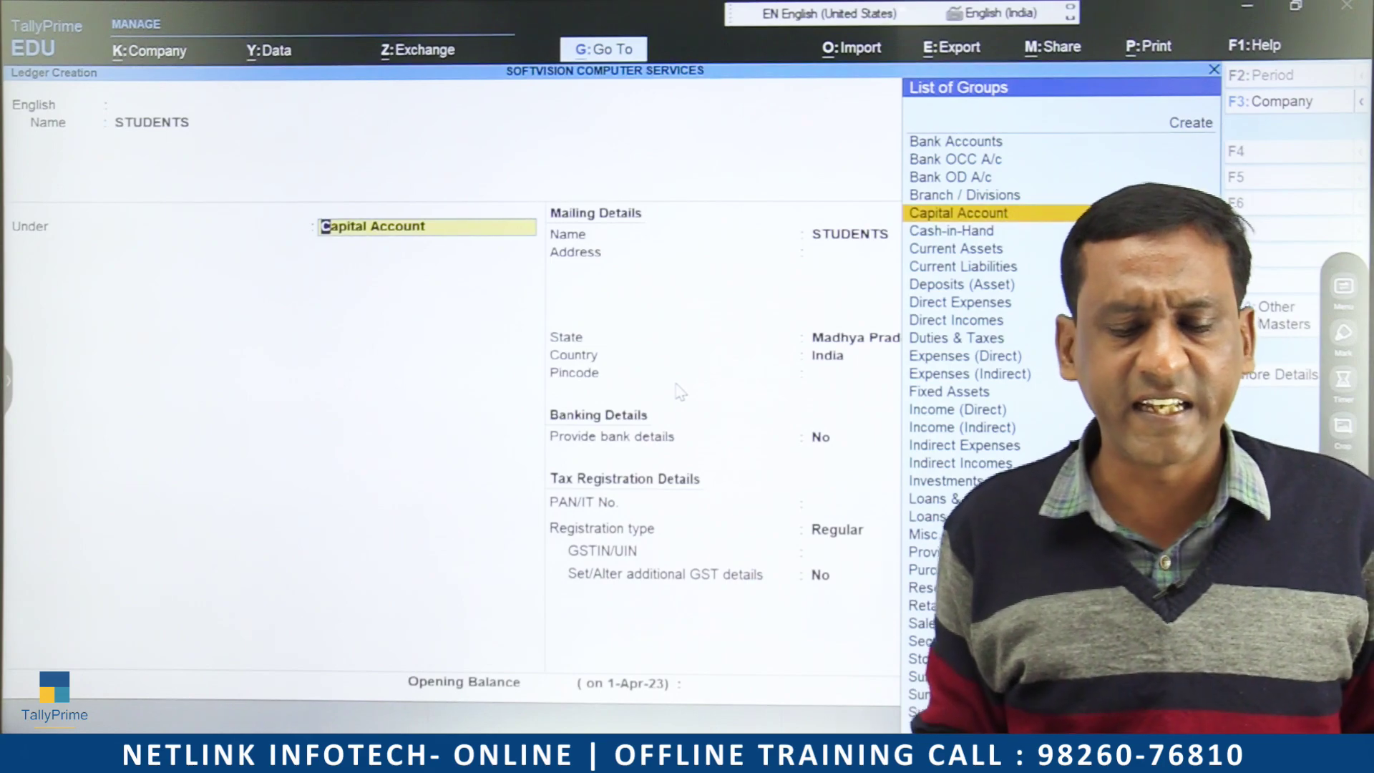
text(SUND)
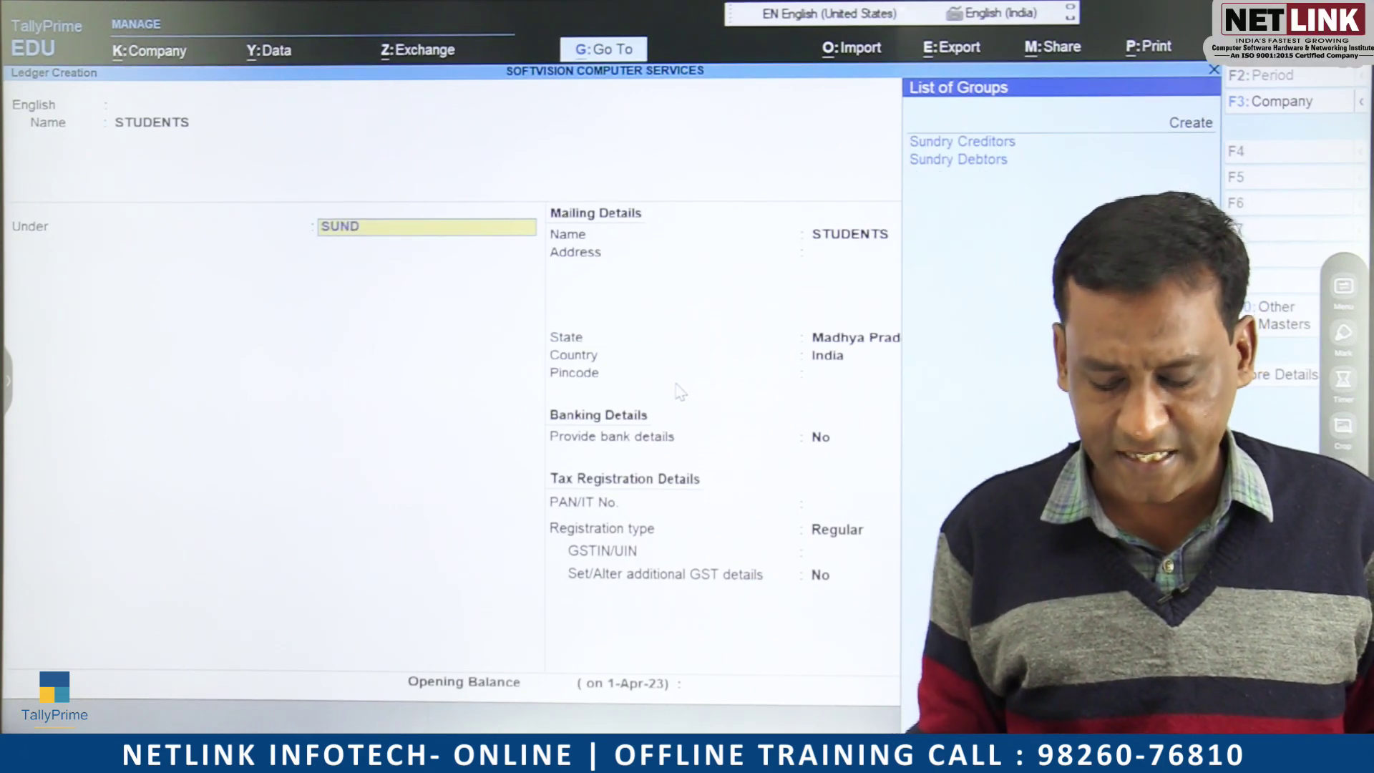
key(Down)
key(Return)
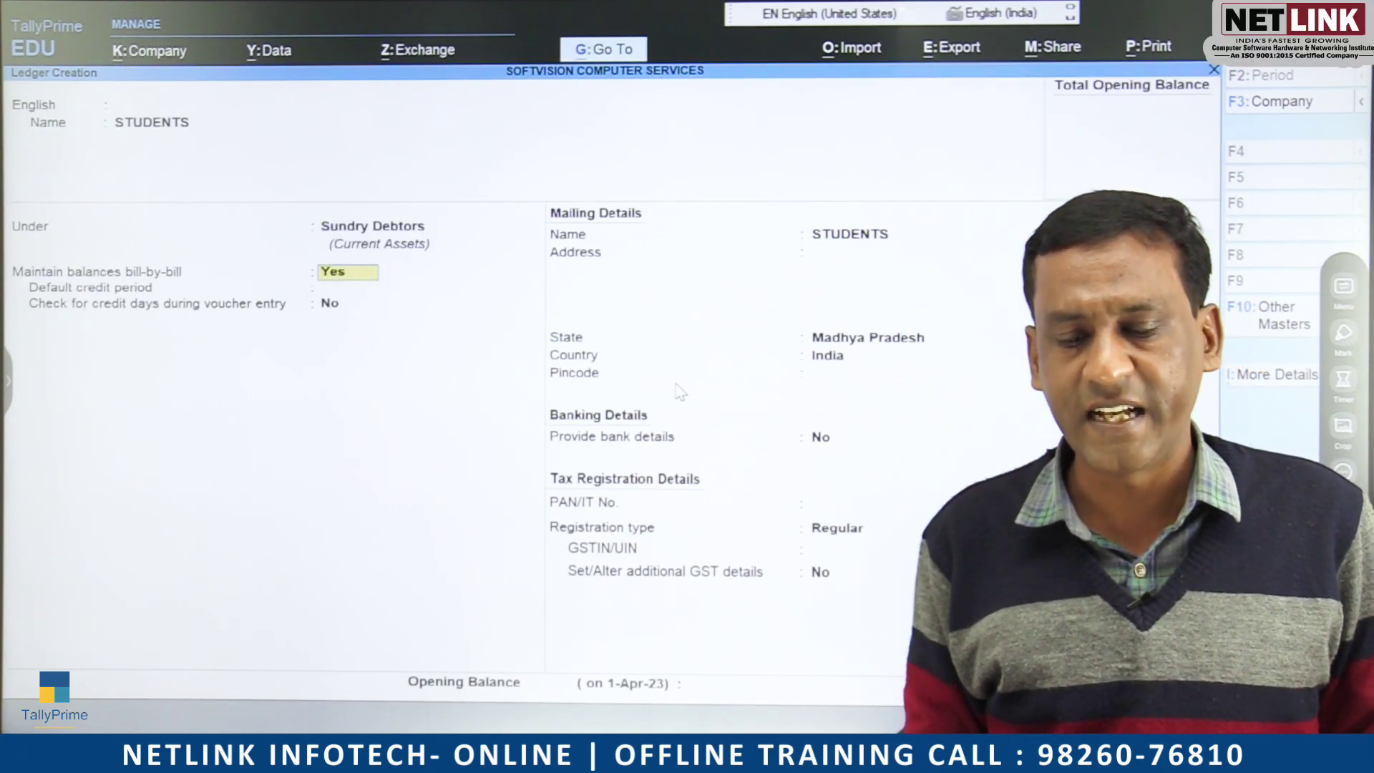
Keep bill-by-bill balances for the STUDENTS ledger, set its registration type to Unregistered/Consumer, and save it.
key(Return)
key(Return)
key(Return)
key(Return)
key(Return)
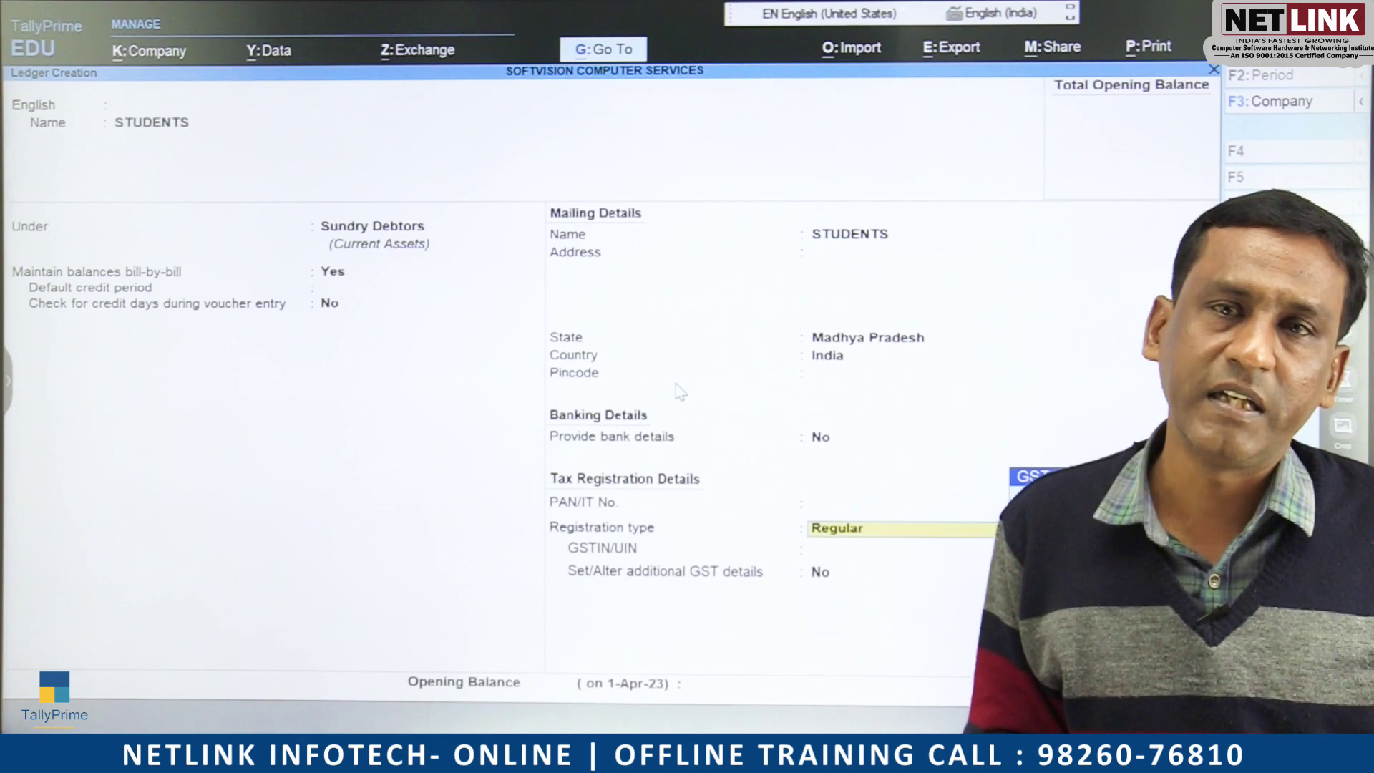
key(Down)
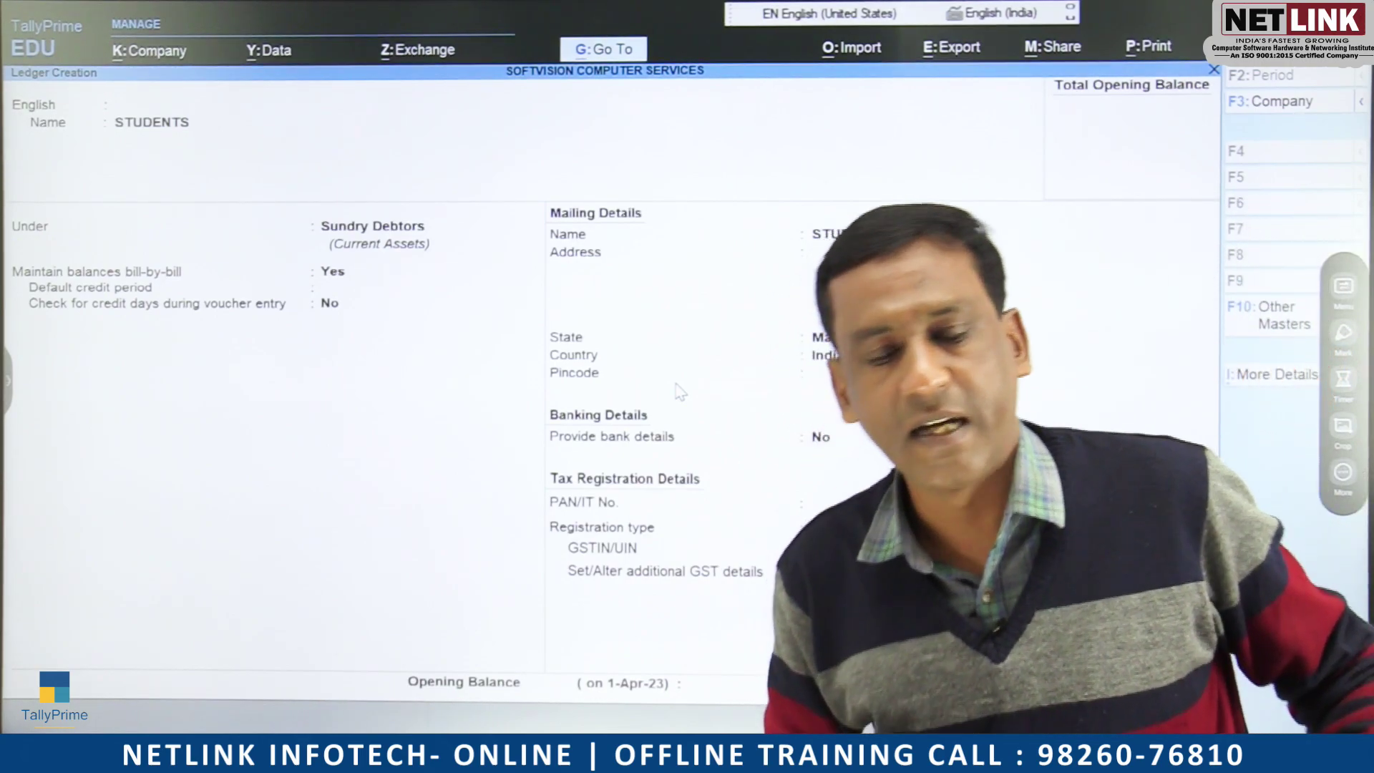
key(Return)
key(Return)
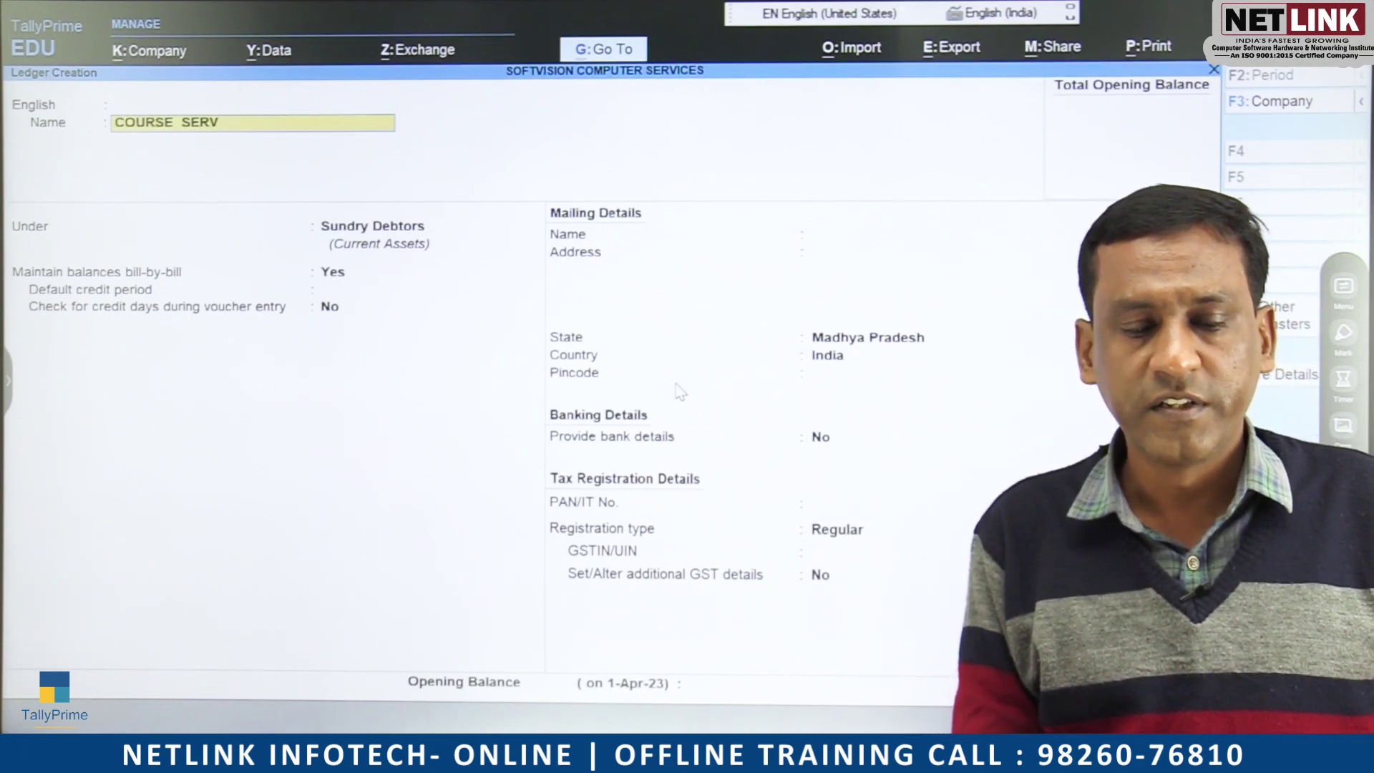
Name the next new ledger COURSE SERVICE SALES and place it under the Sales Accounts group.
text(S)
key(Return)
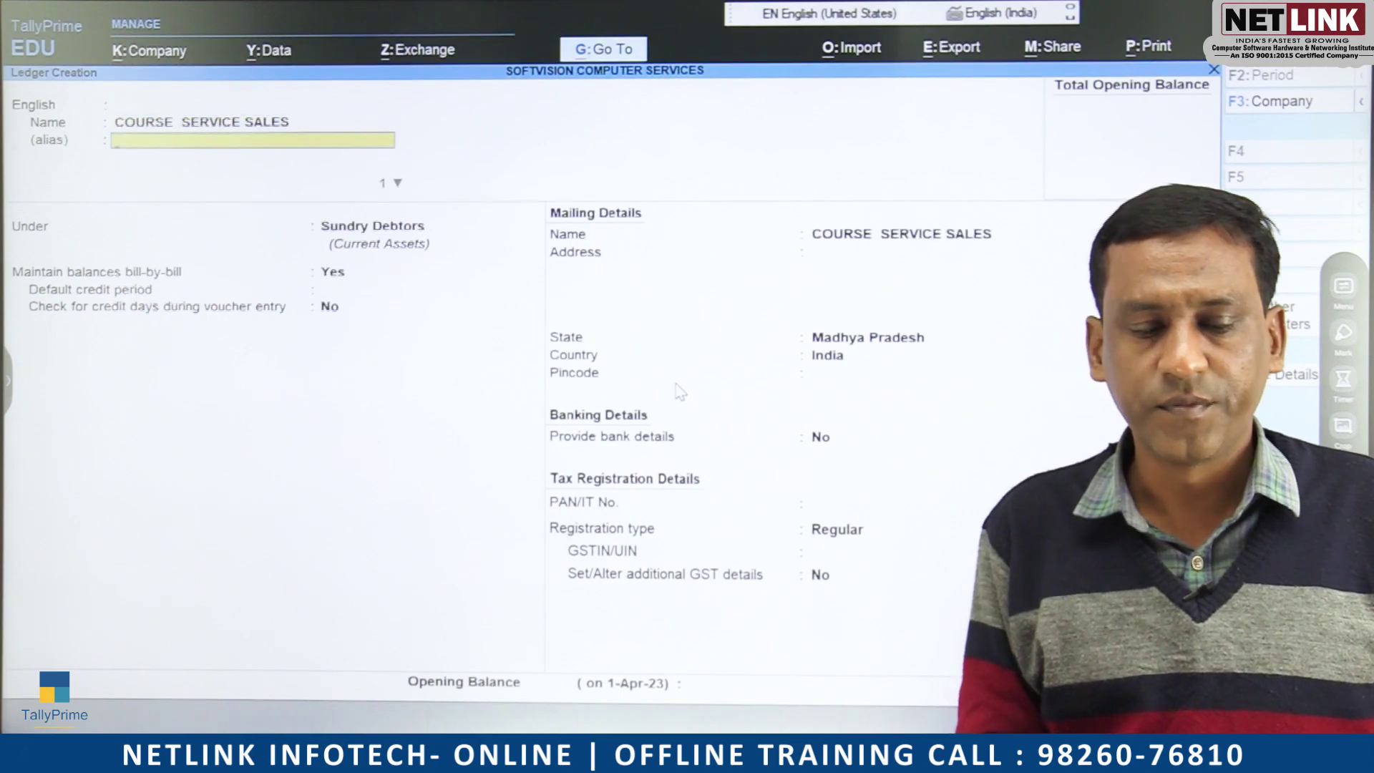
key(Return)
key(Return)
text(SALE)
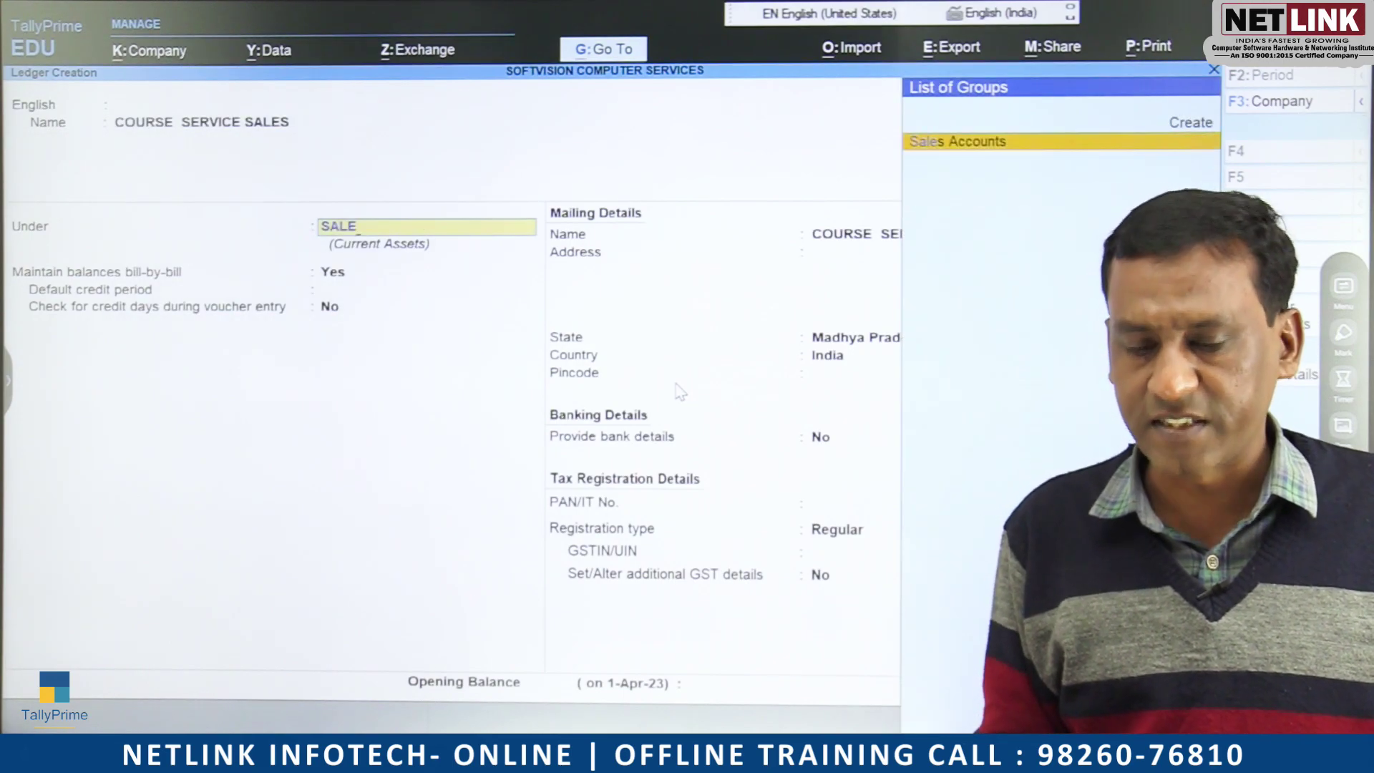
key(Return)
Keep GST applicable and specify the ledger's own HSN/SAC details with code 45621 and description COMPUTER SERVICE.
key(Return)
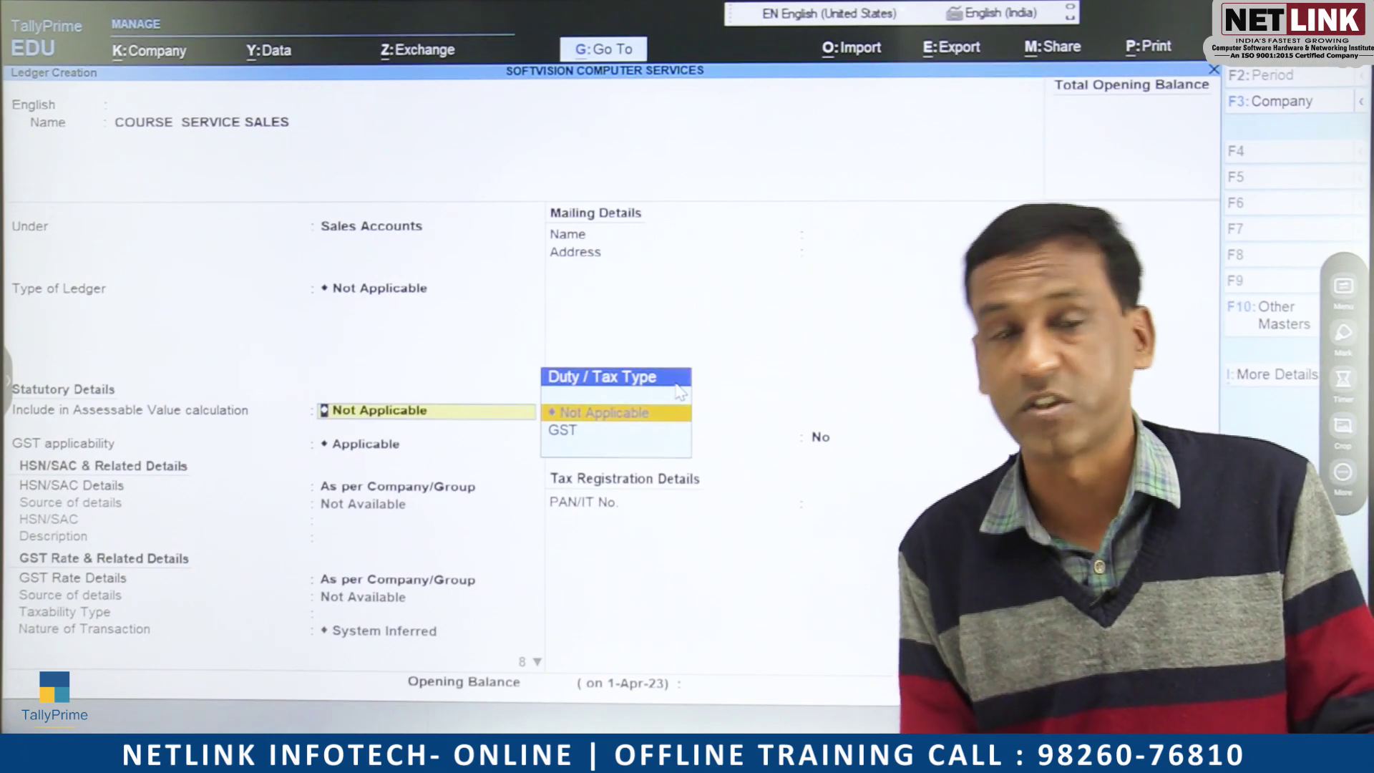
key(Return)
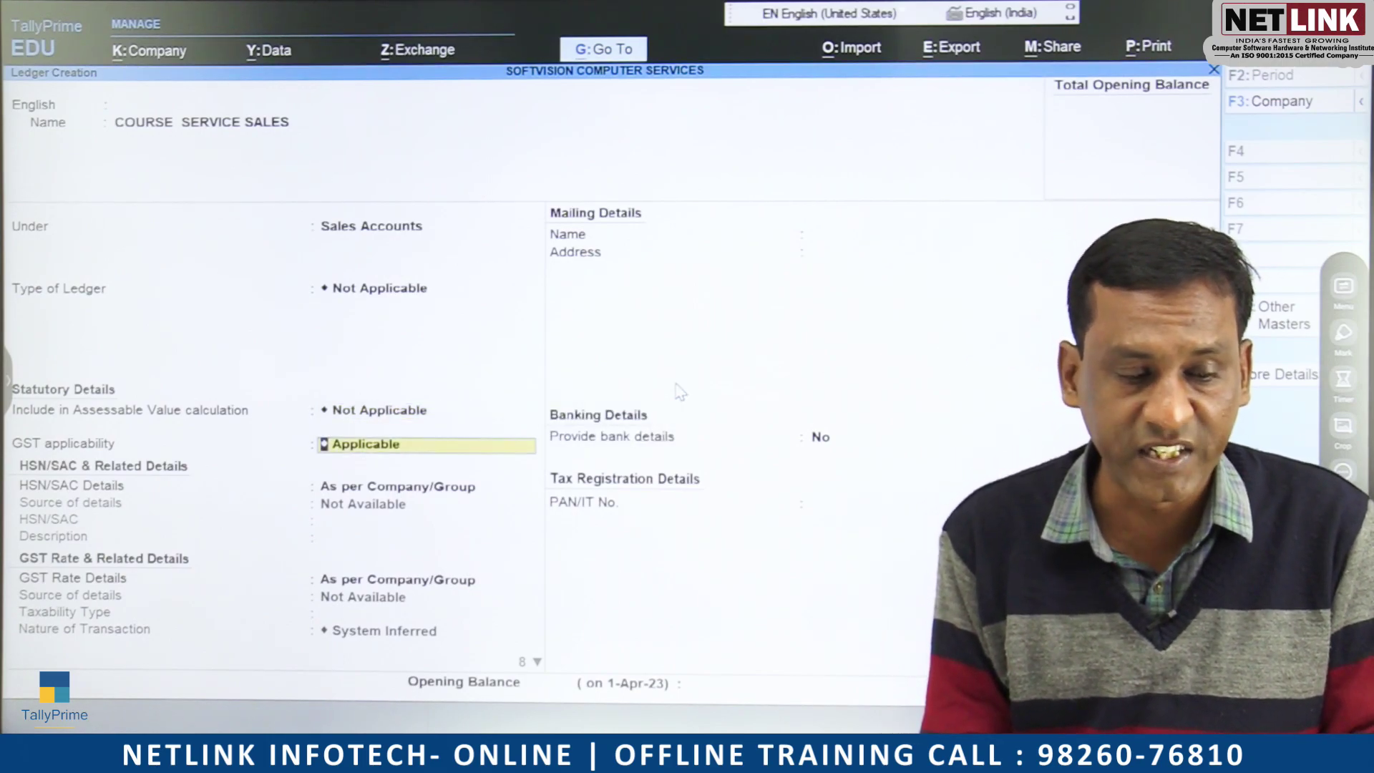
key(Return)
key(Down)
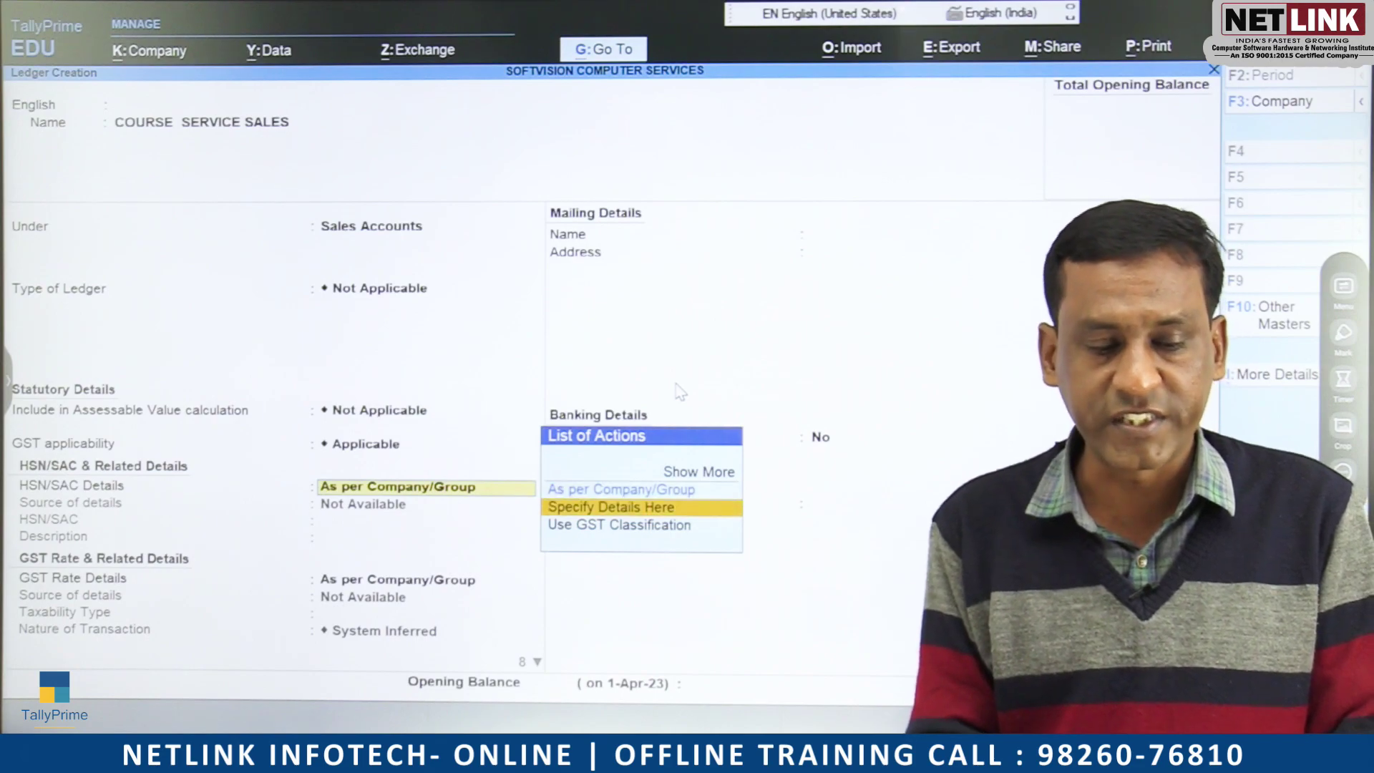
key(Return)
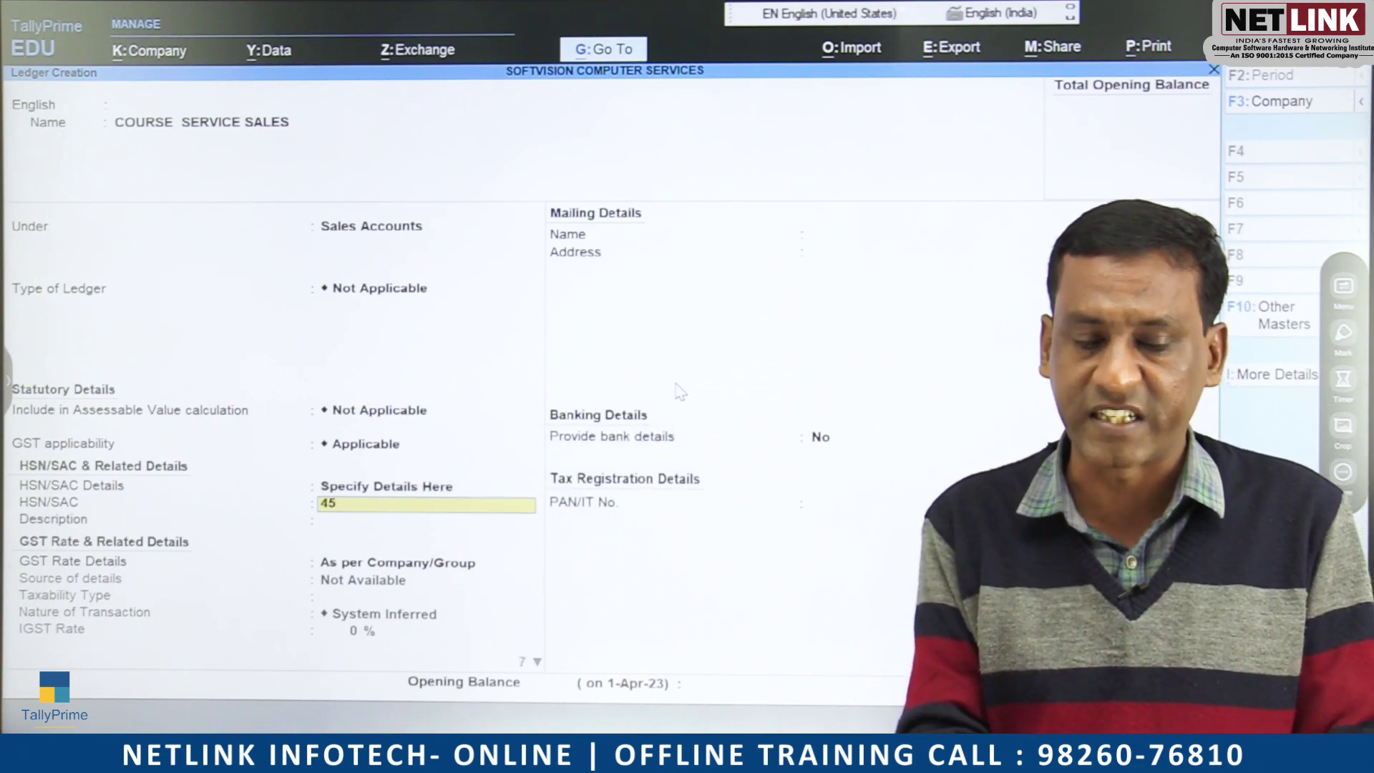
key(Return)
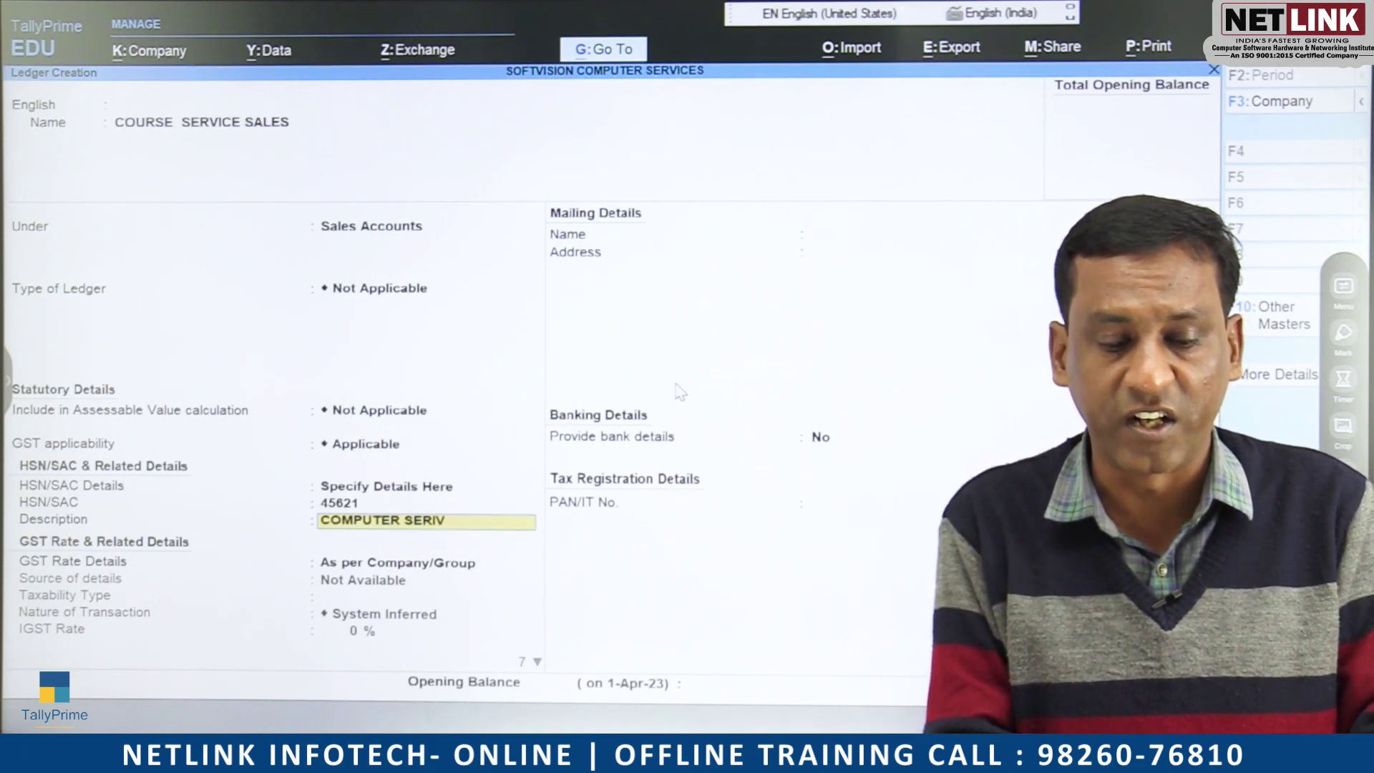
text(COMPUTER SERVI)
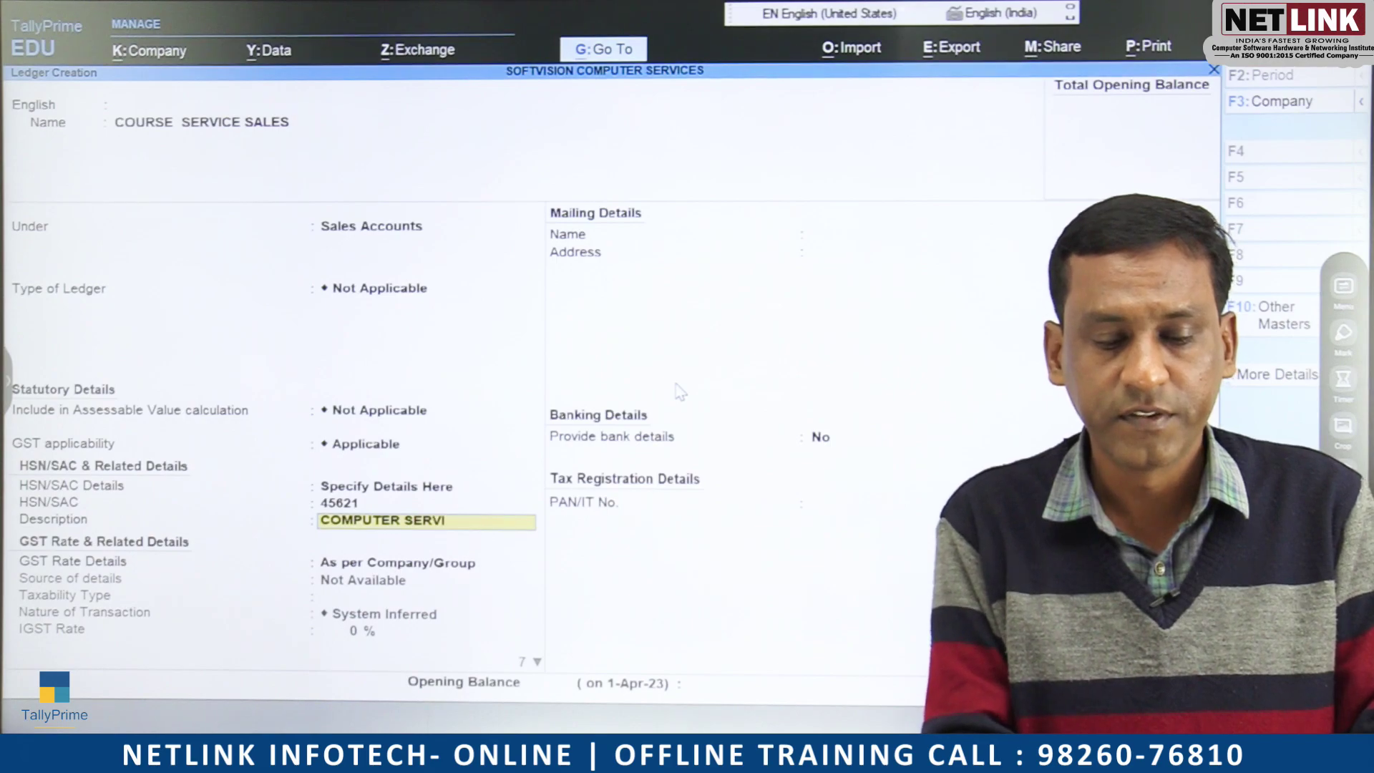
text(CE)
key(Return)
Specify the ledger's own GST rate details: Taxable, nature of transaction Local Sales - Taxable, and IGST rate 18%.
key(Return)
key(BackSpace)
key(Return)
key(BackSpace)
key(Down)
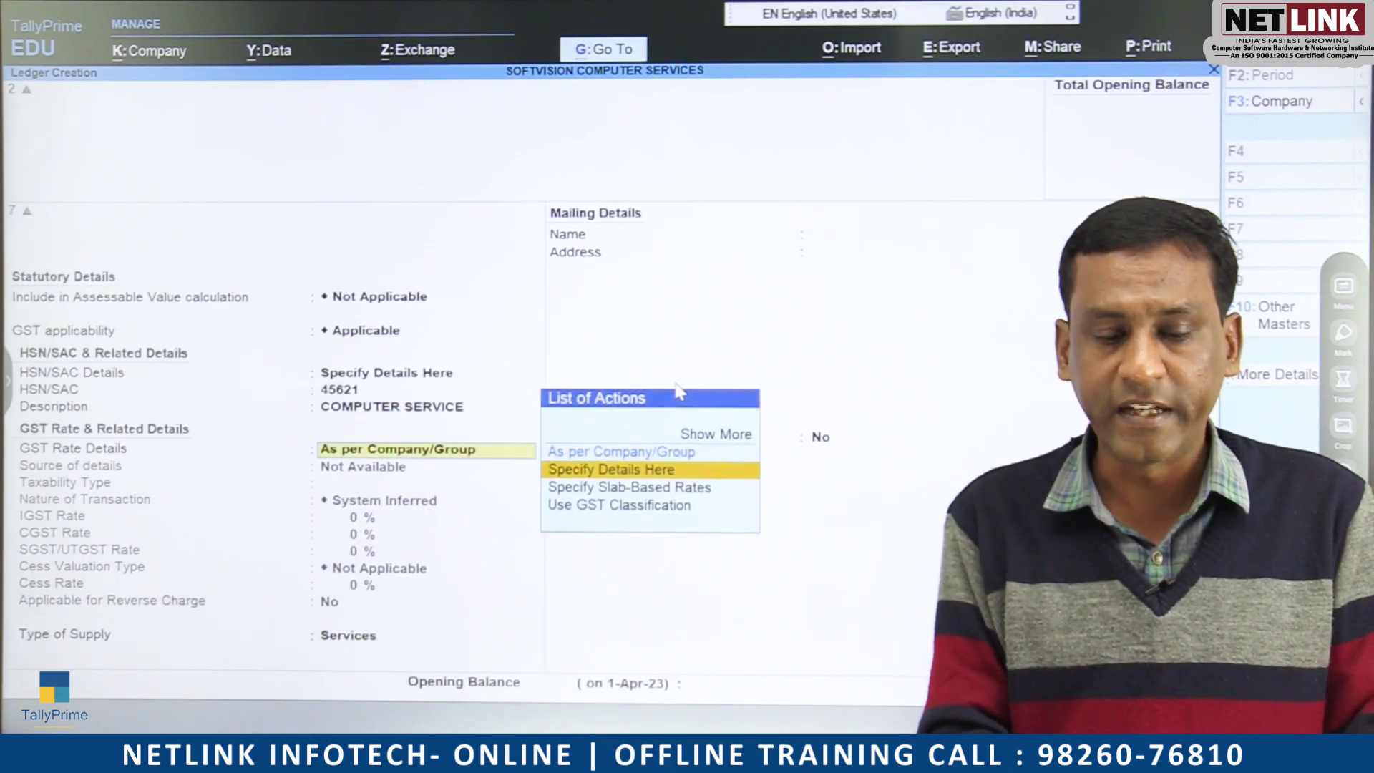
key(Return)
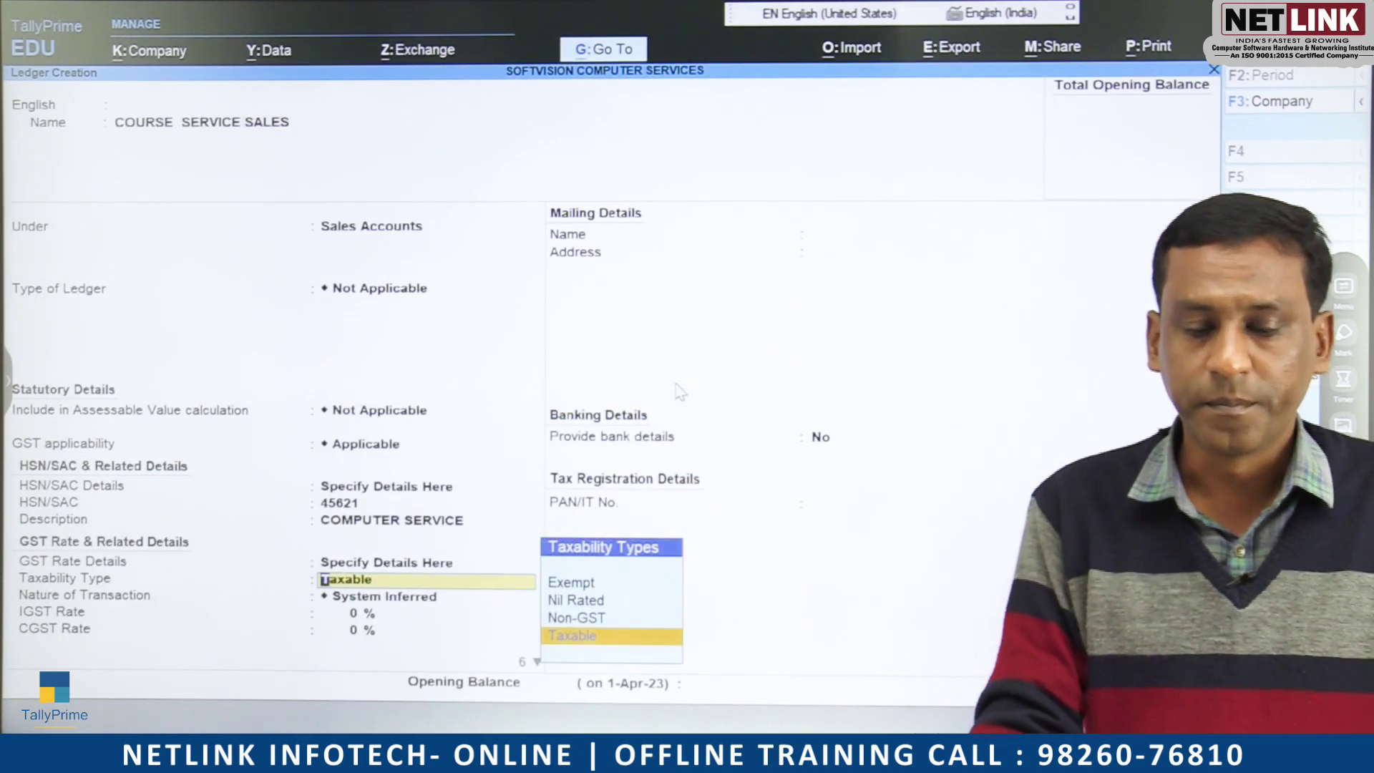
key(Return)
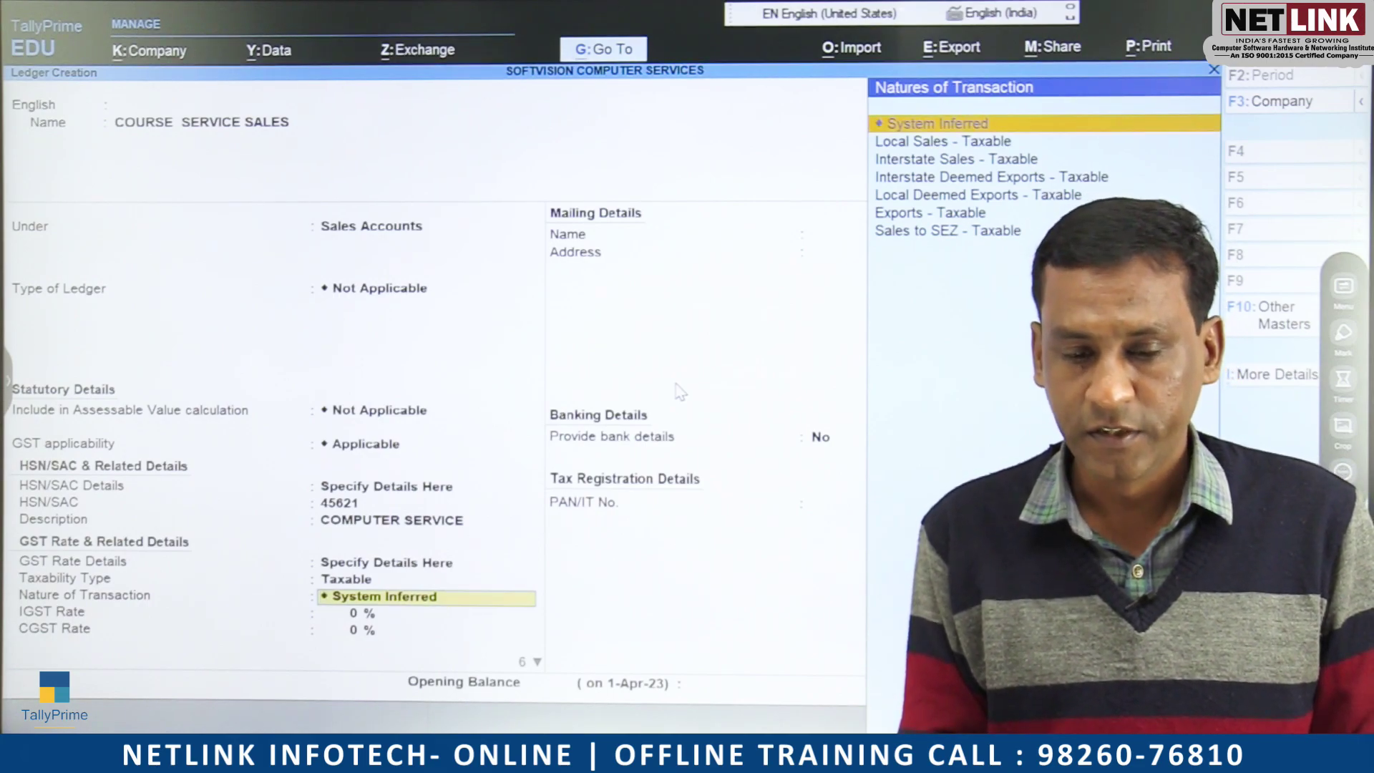
key(Down)
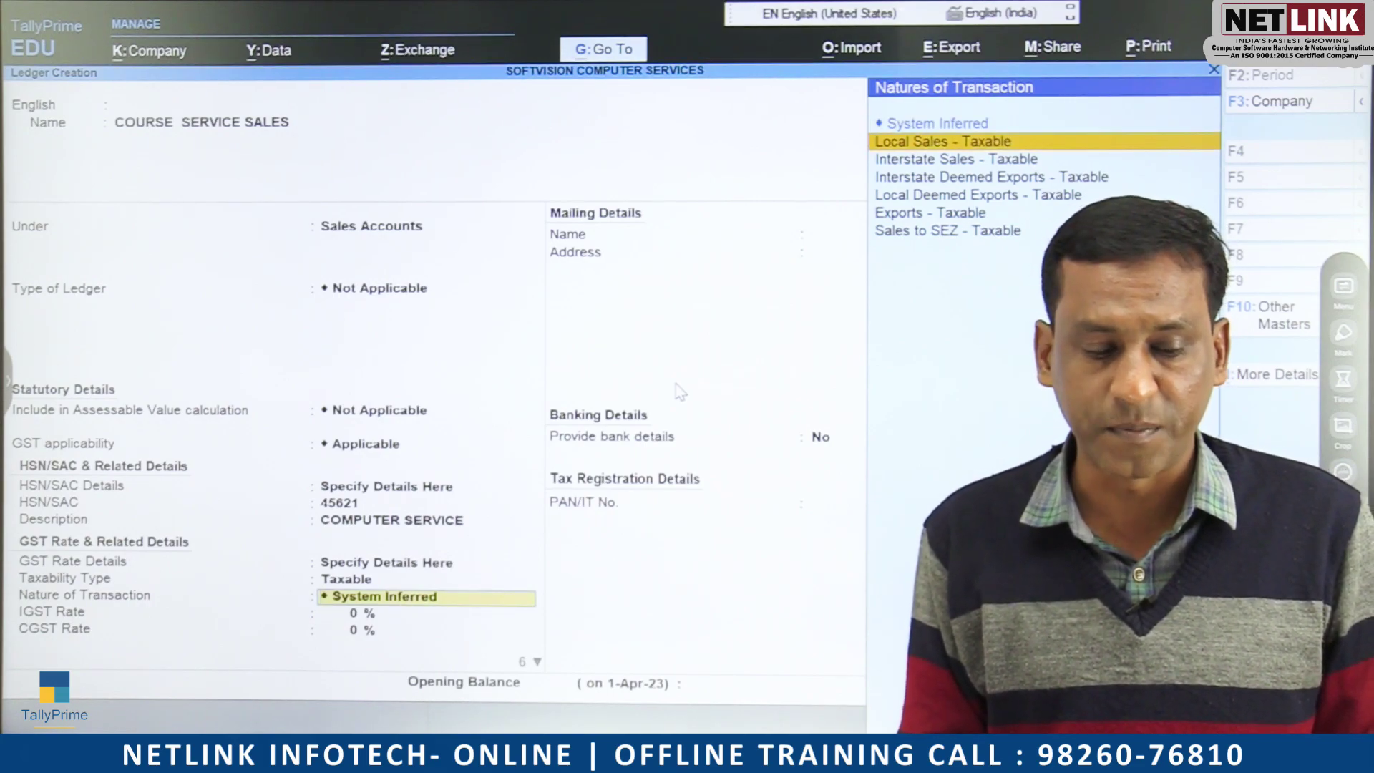
key(Return)
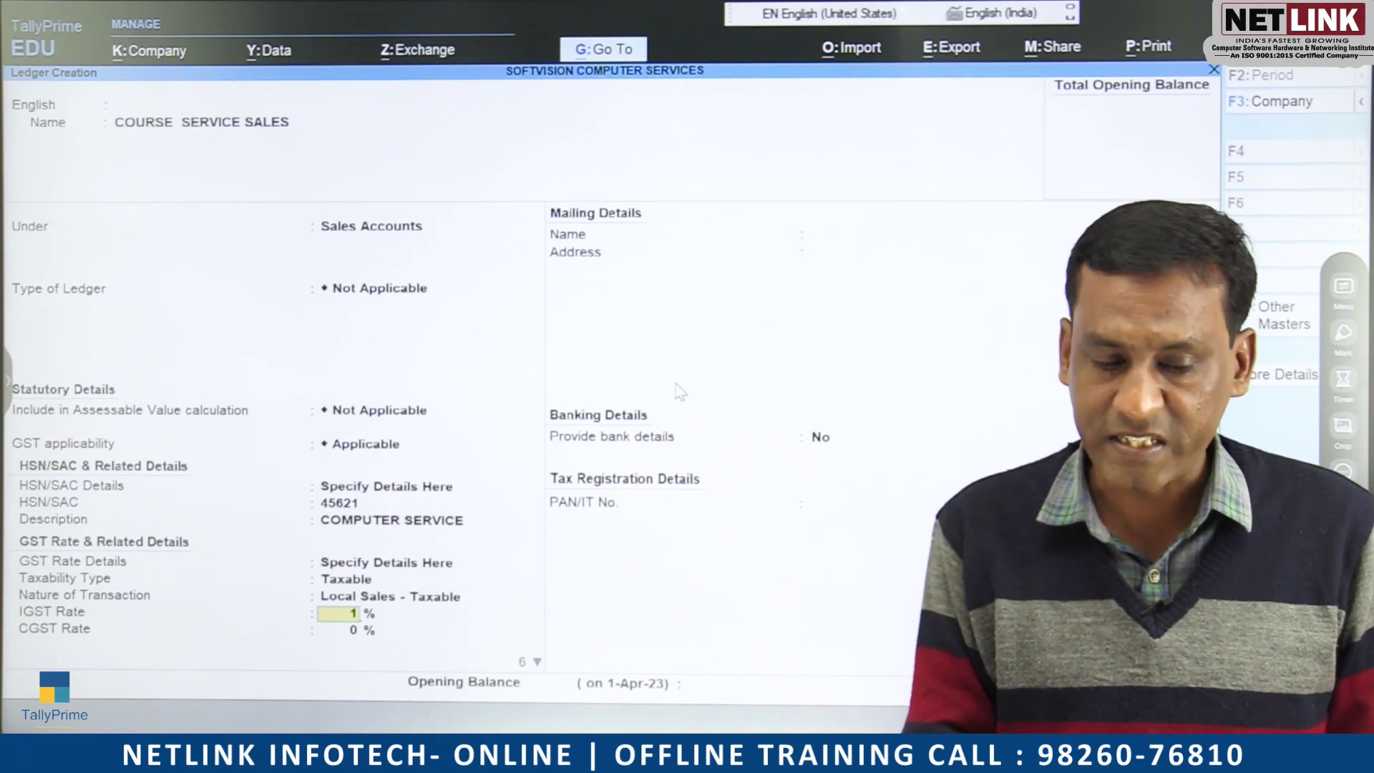
key(Return)
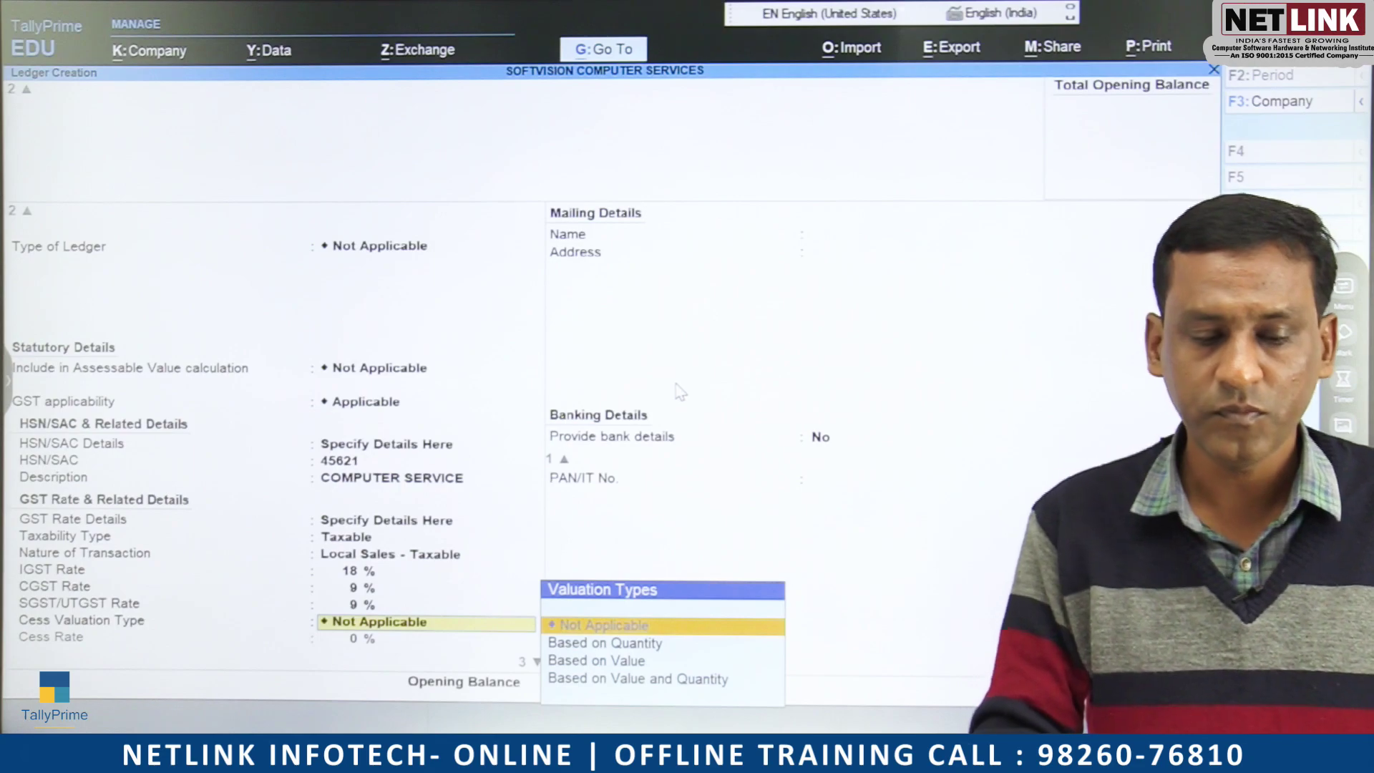
Keep cess valuation as Not Applicable, leave the opening balance blank, and save the COURSE SERVICE SALES ledger.
key(Return)
key(Return)
key(Return)
key(Return)
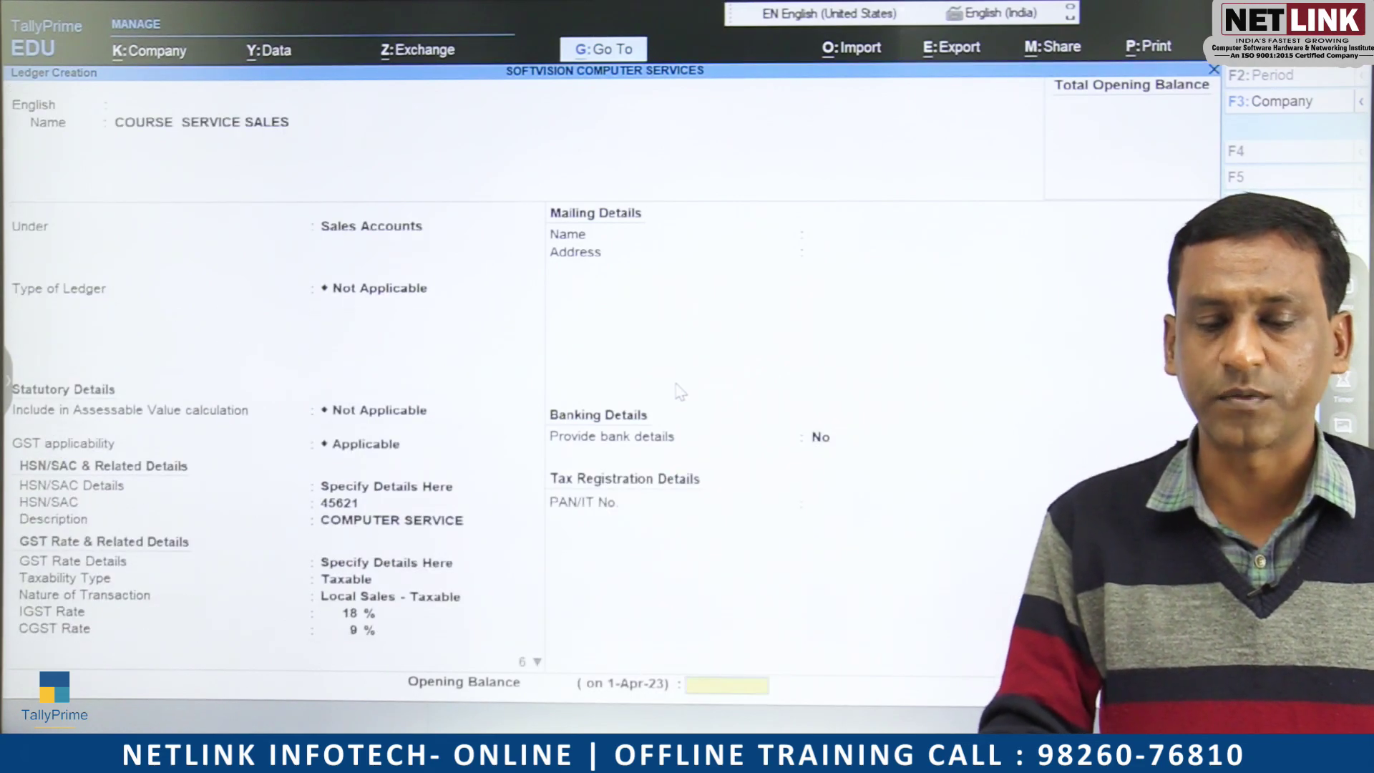
key(Return)
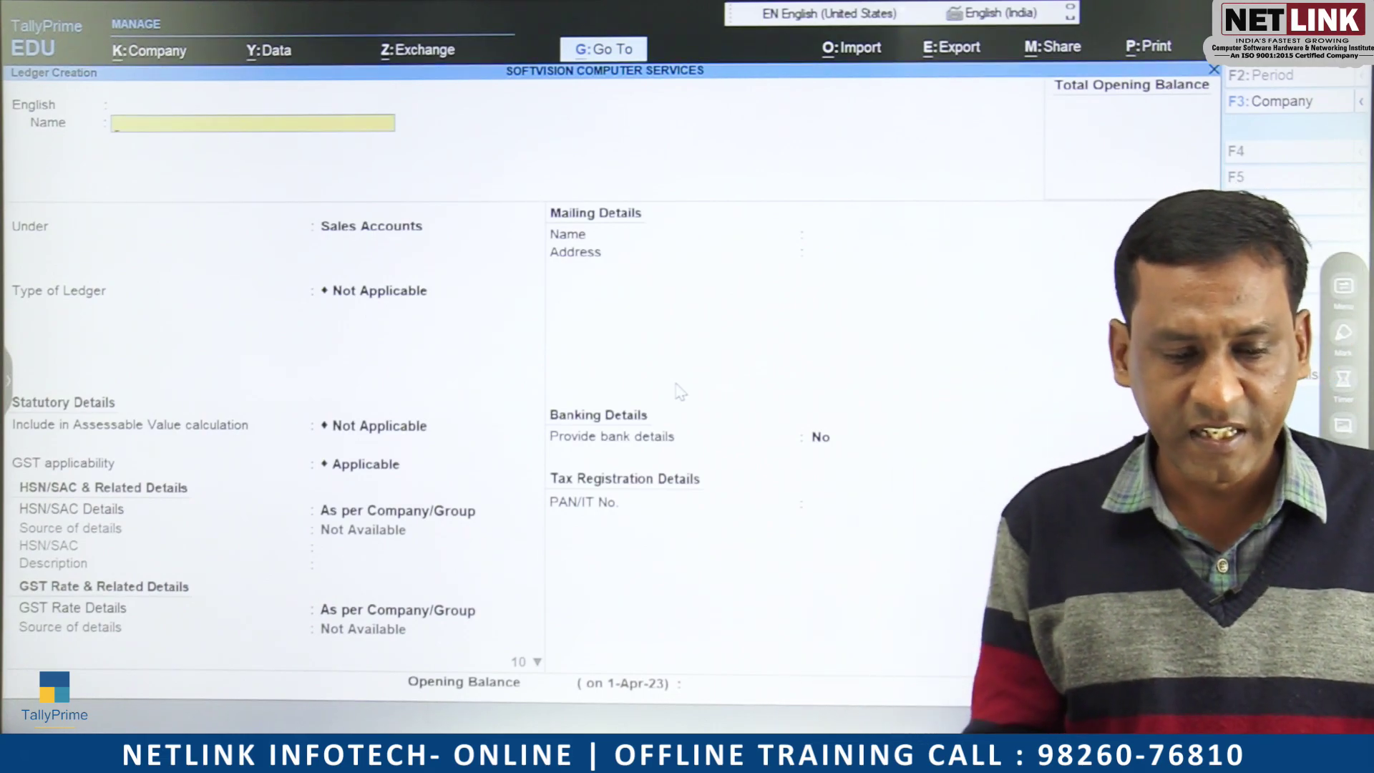
Open the COURSE SERVICE SALES ledger for alteration, review its group and GST details, and return to the Gateway of Tally.
key(Escape)
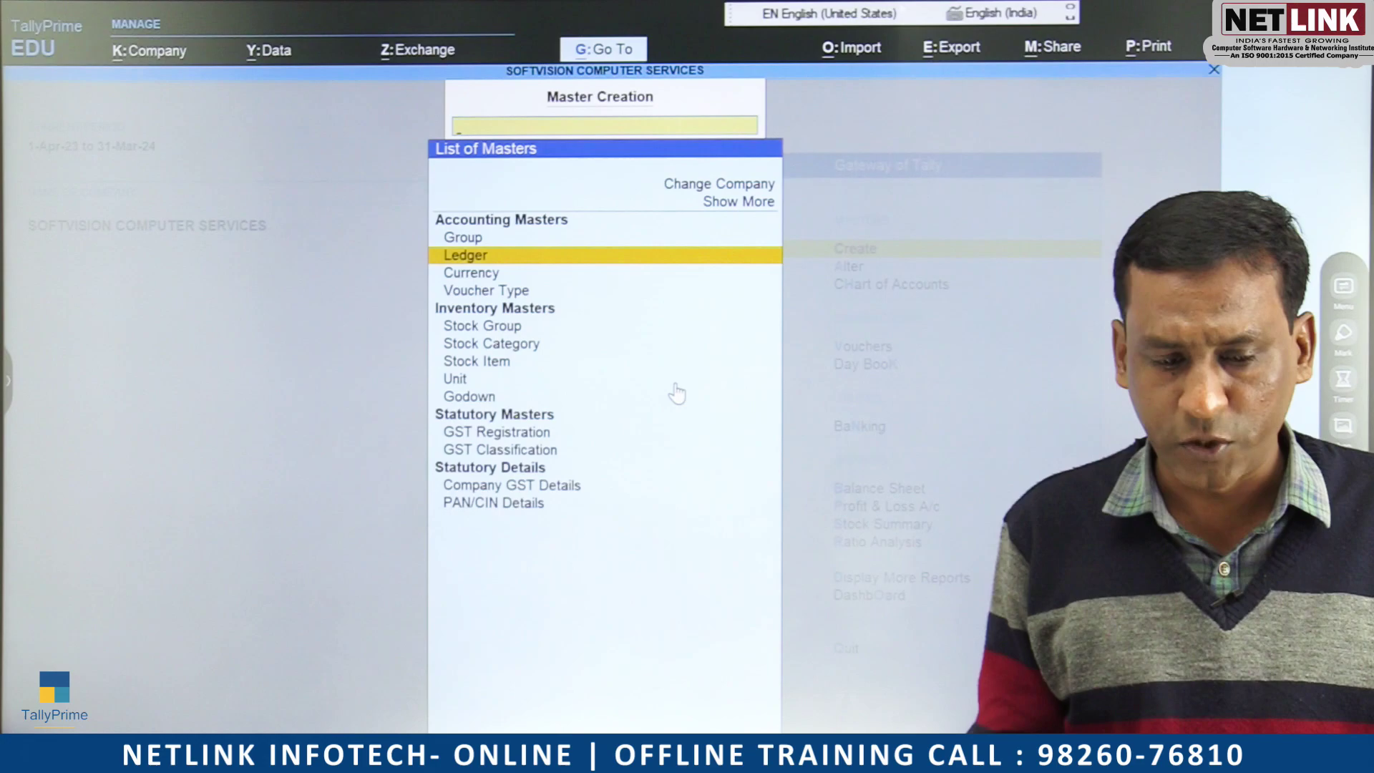
key(Escape)
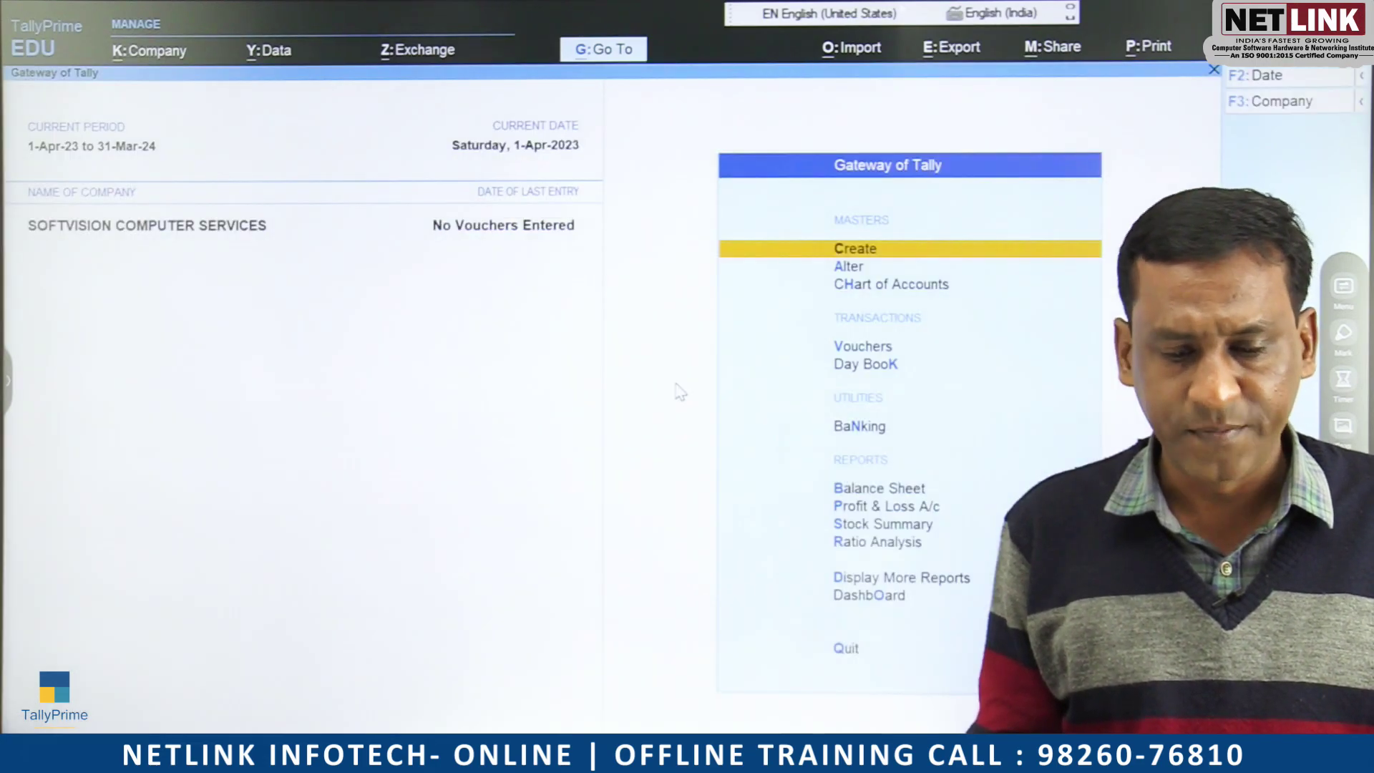
key(Down)
key(Return)
key(Down)
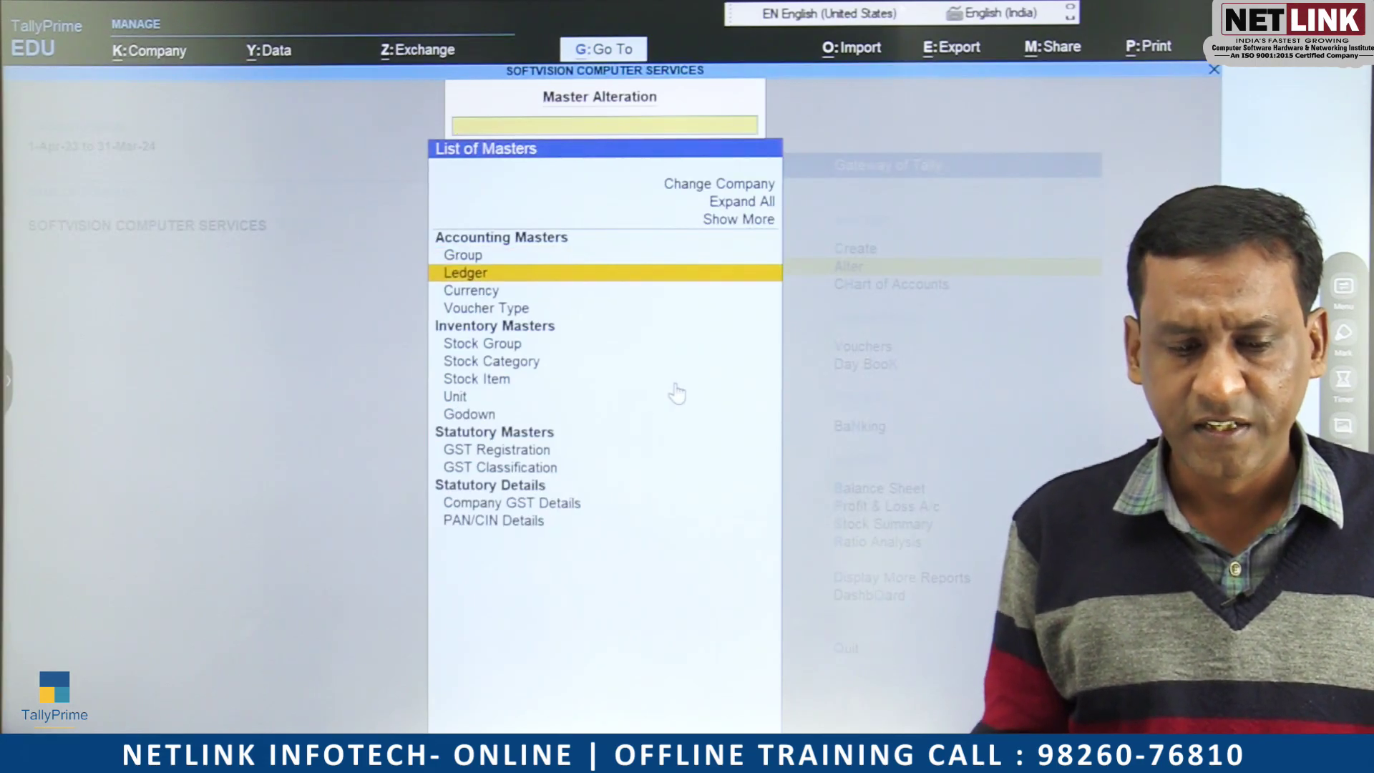
key(Return)
key(Down)
key(Return)
key(ctrl+g)
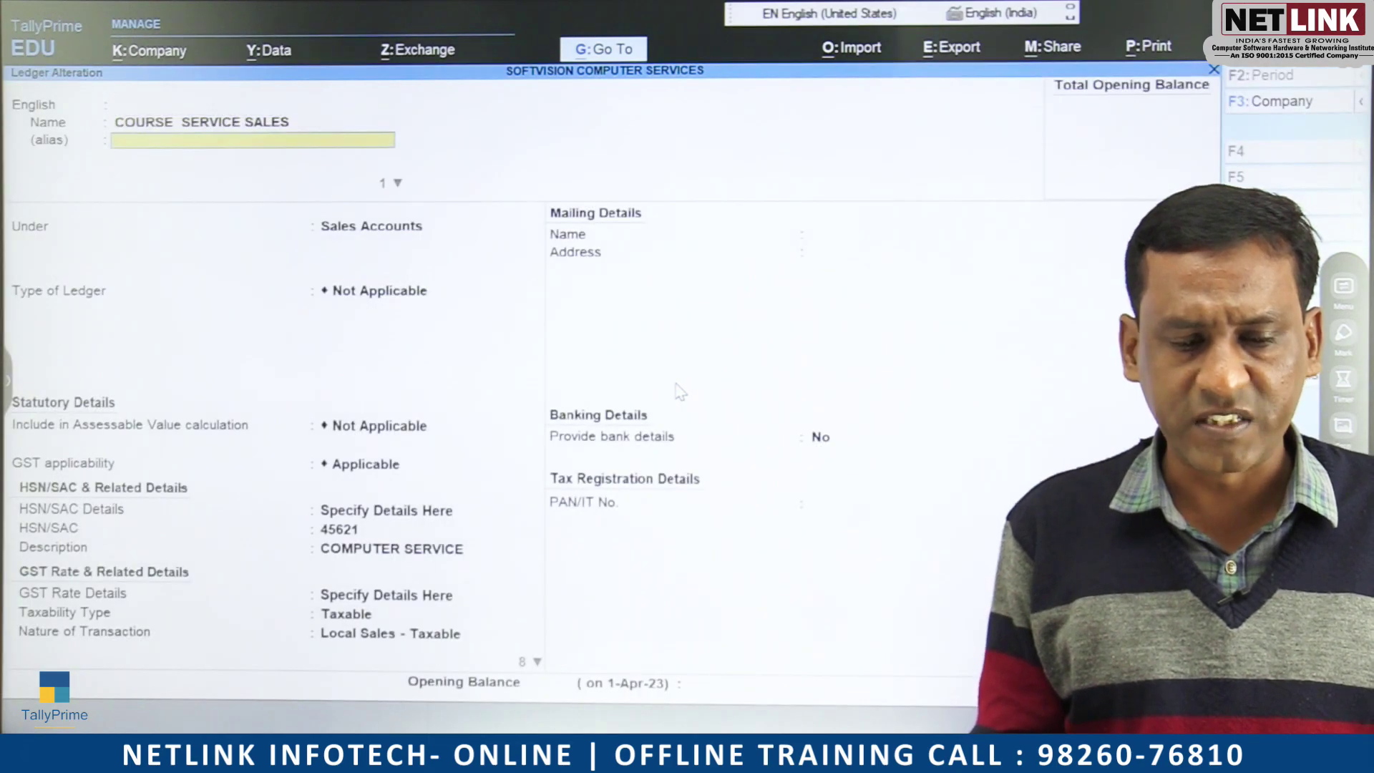
key(Return)
key(Return)
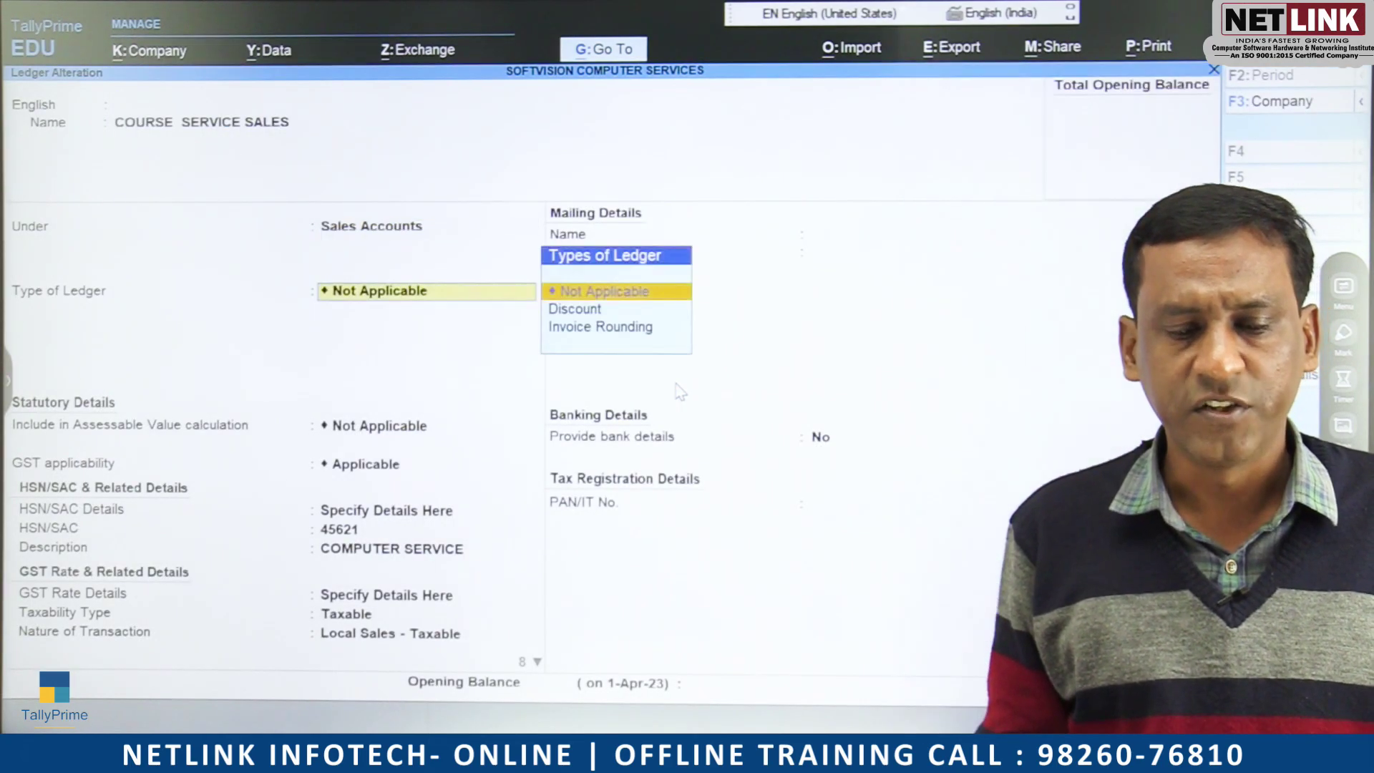
key(Escape)
key(Escape)
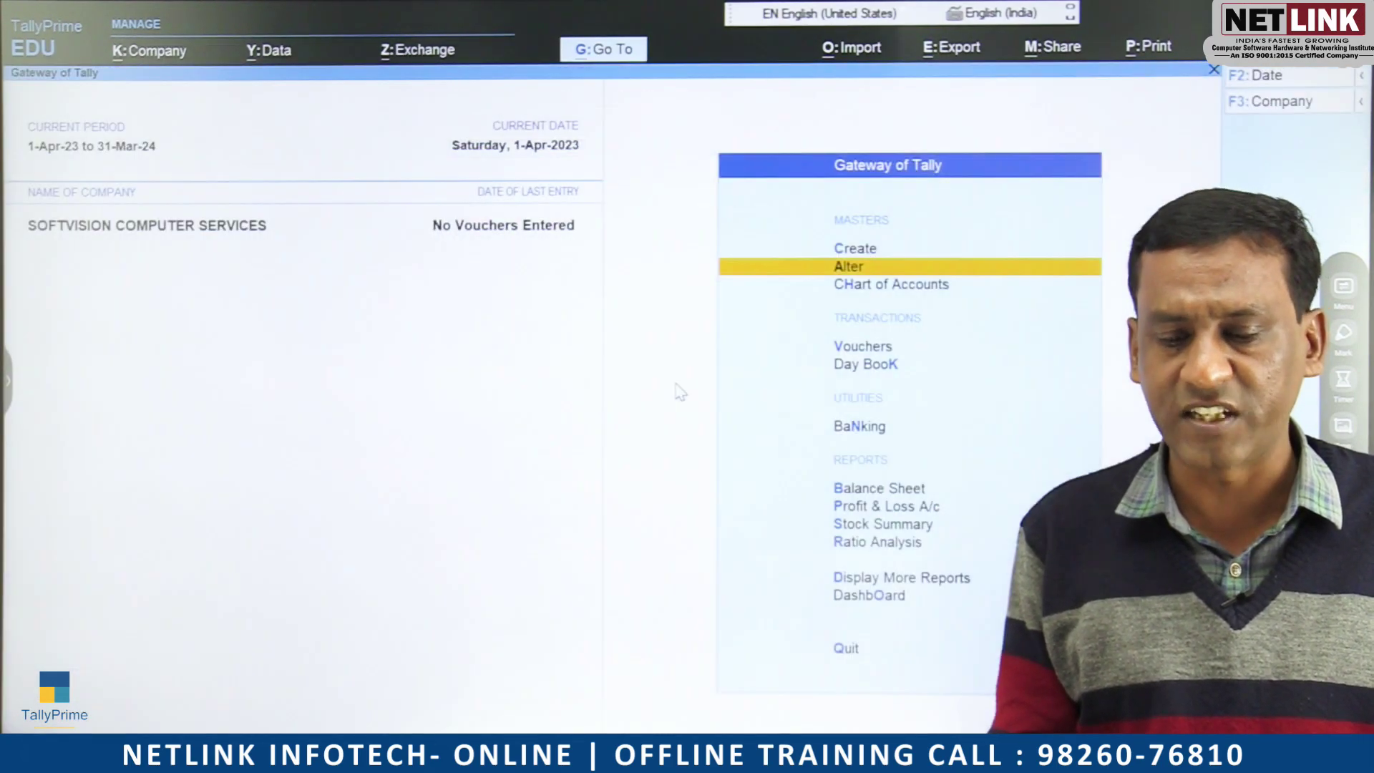
Try to create another ledger named STUDENTS.
key(Up)
key(Return)
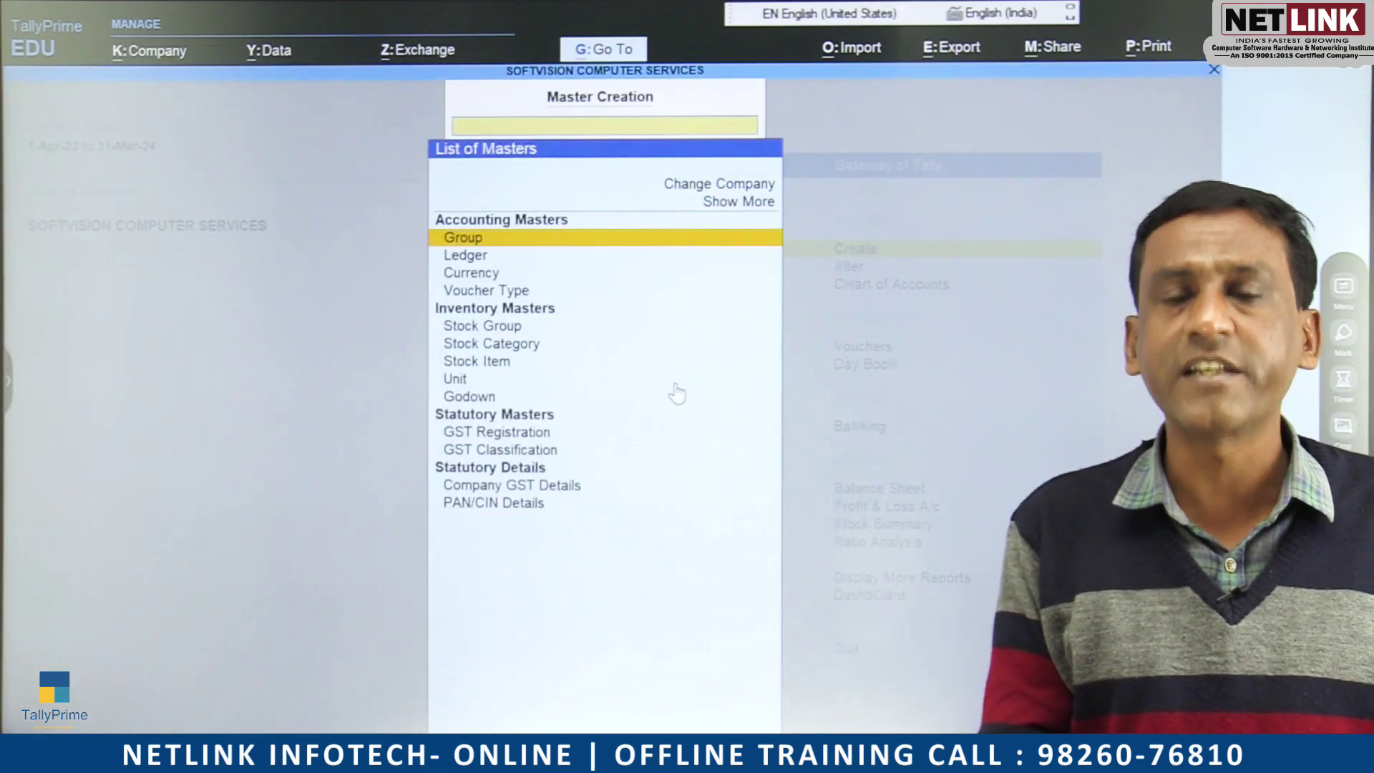
key(Down)
key(Return)
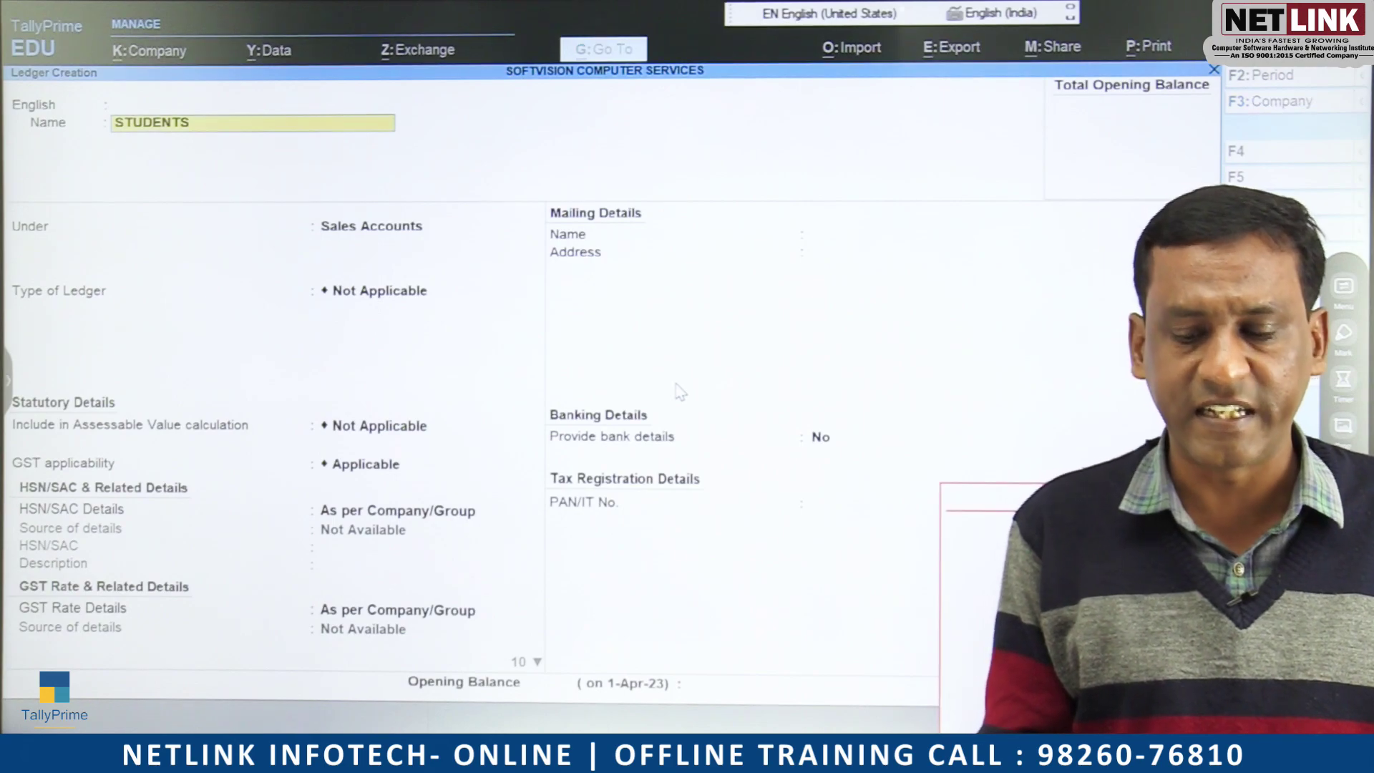
key(Escape)
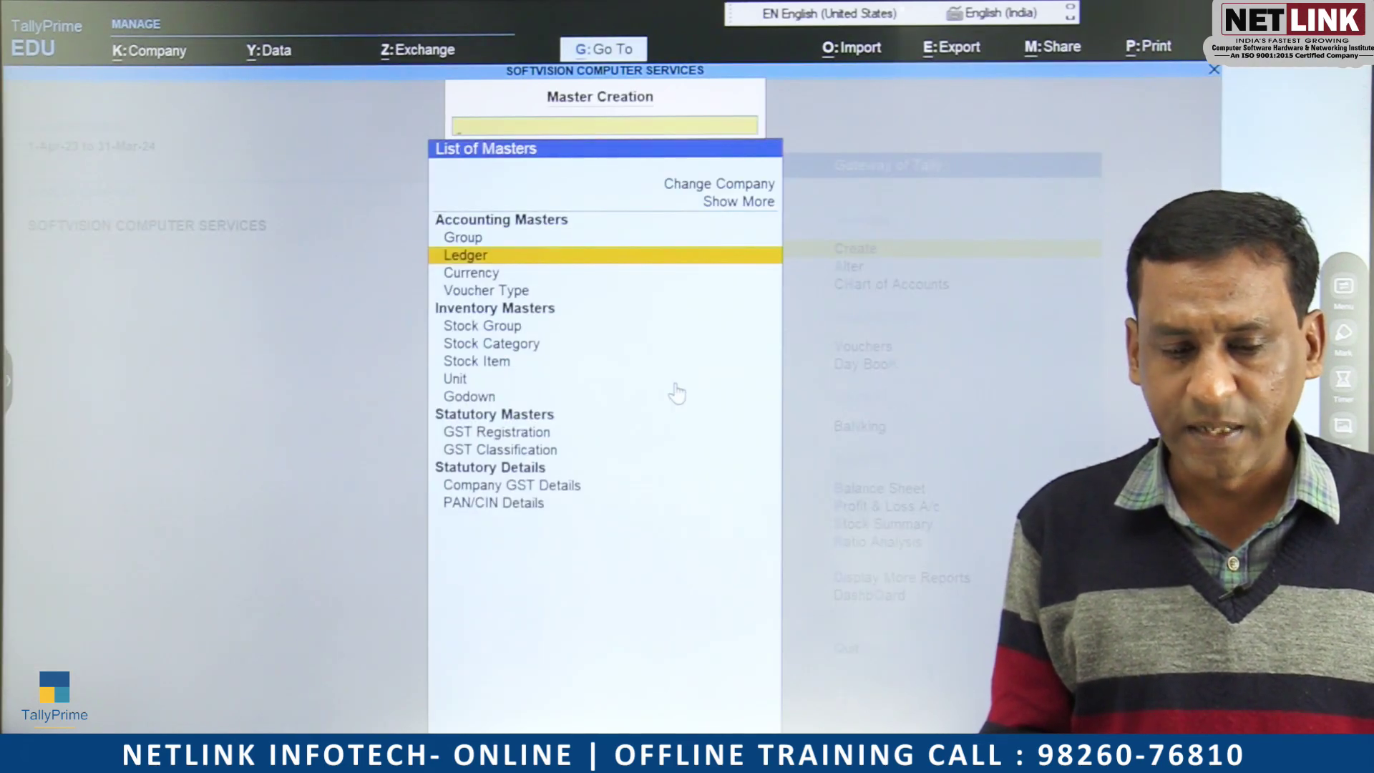
key(Escape)
Open the STUDENTS ledger for alteration, check its group and tax registration details, and return to the ledger list.
key(Down)
key(Return)
key(Down)
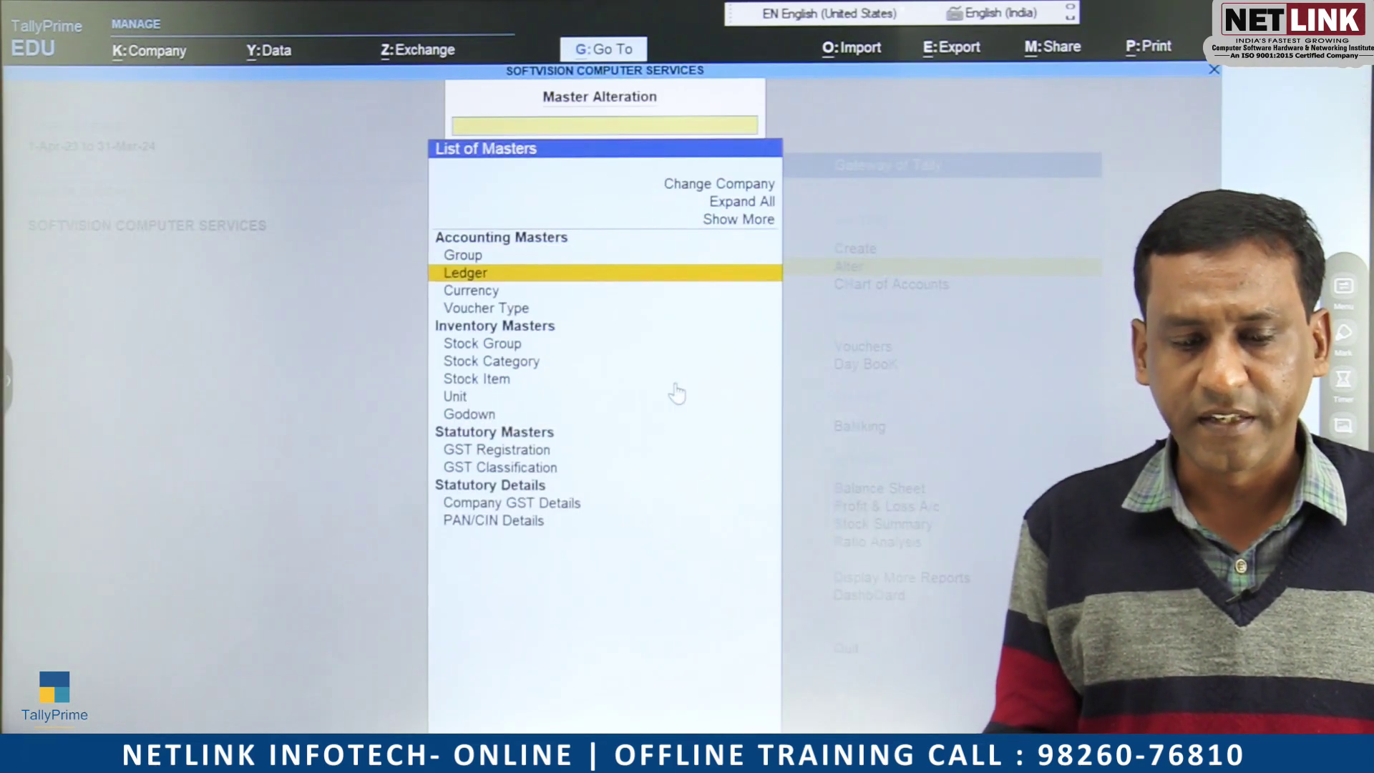
key(Return)
key(Down)
key(Down)
key(Down)
key(Return)
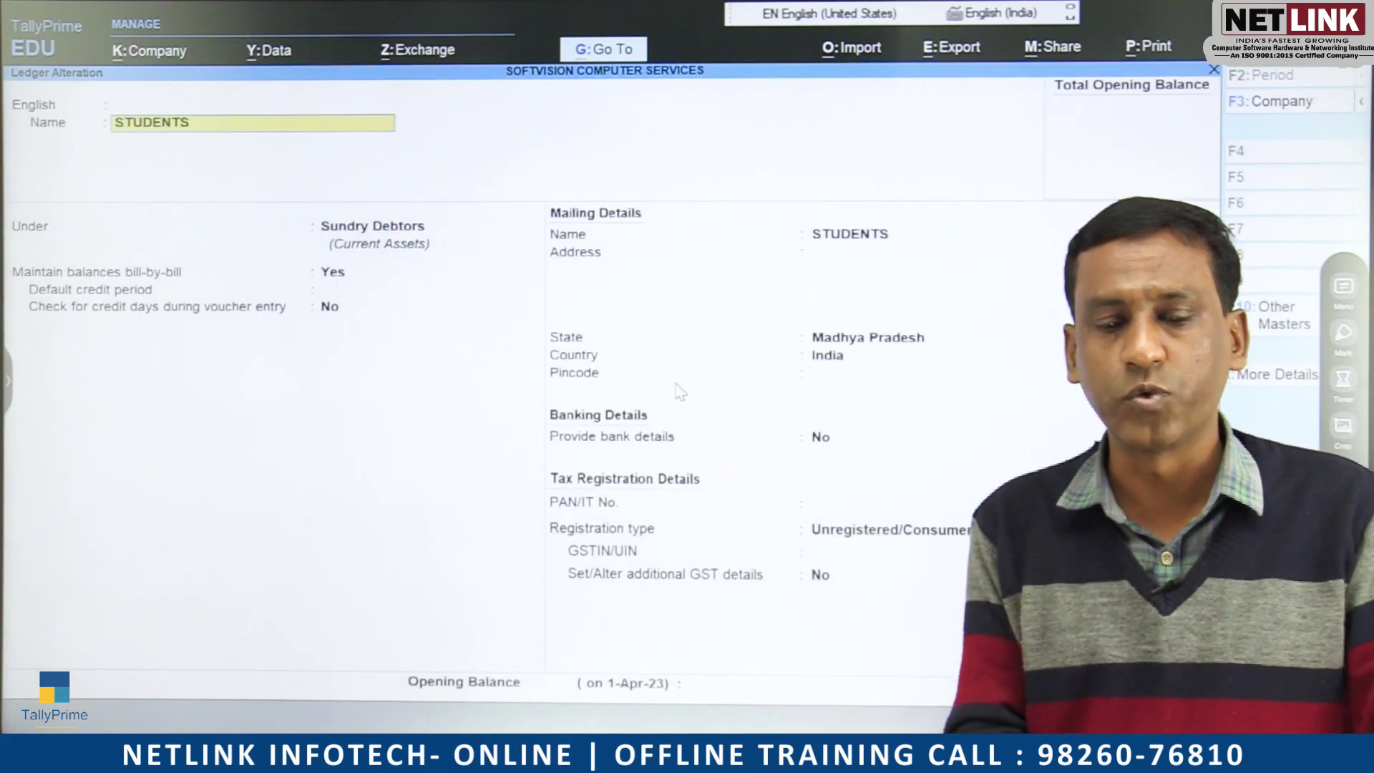
key(Escape)
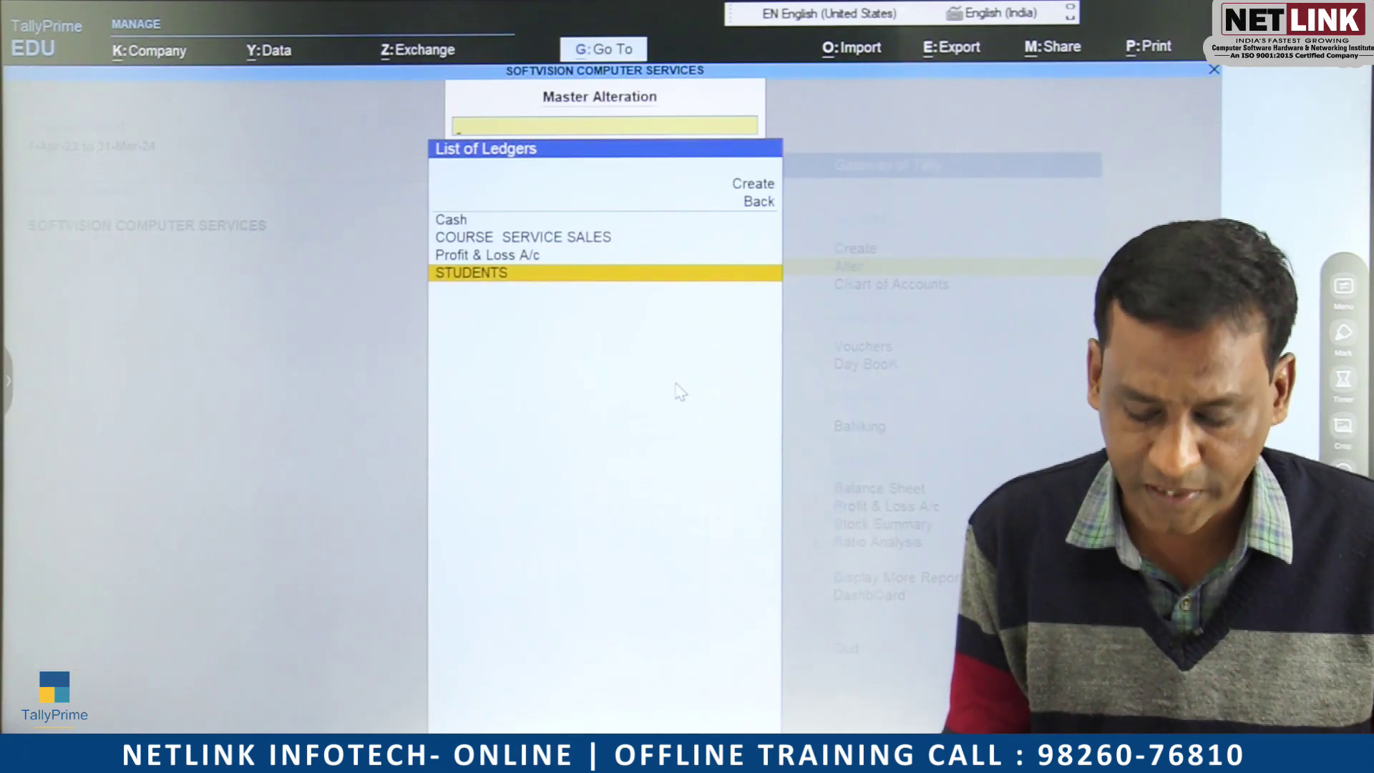
Open the COURSE SERVICE SALES ledger for alteration, review its sales group and GST settings, and return to the Gateway of Tally.
key(Up)
key(Up)
key(Return)
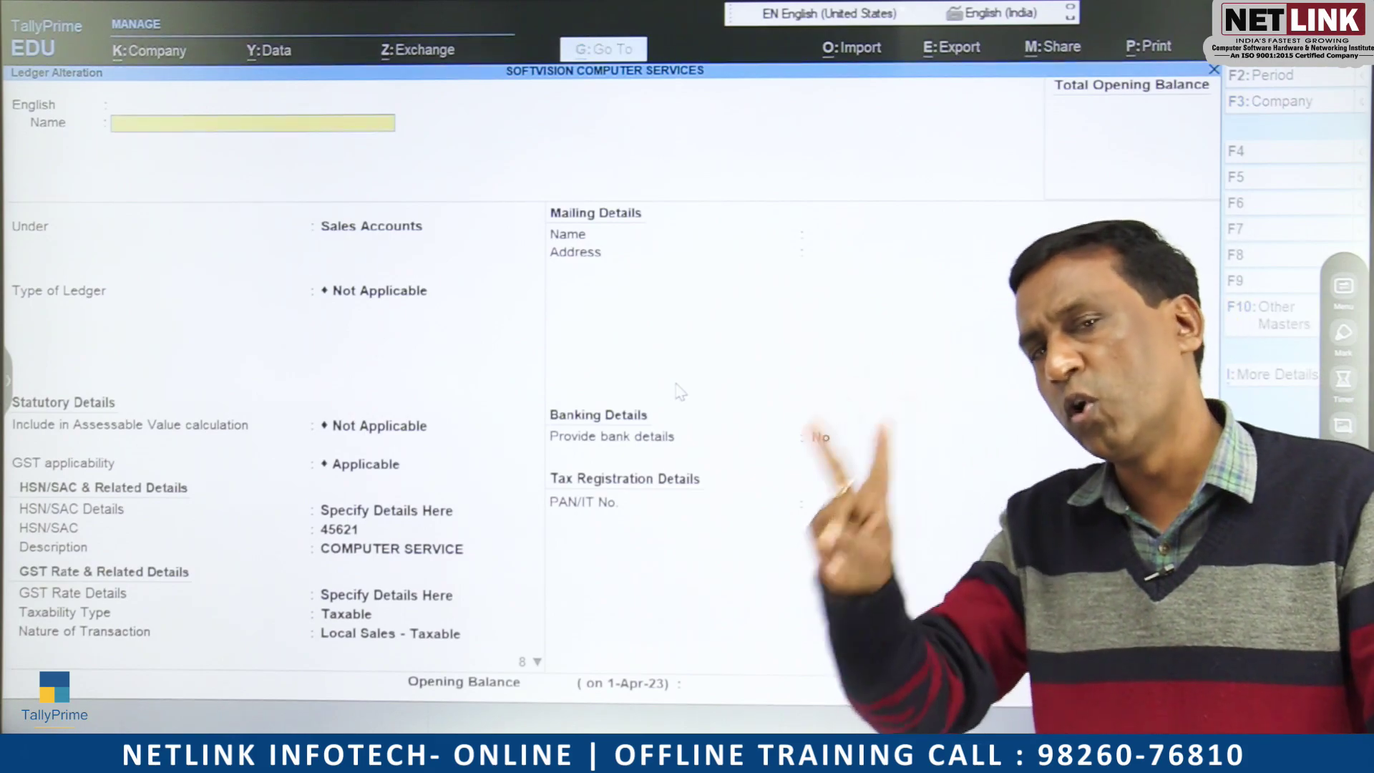
key(Escape)
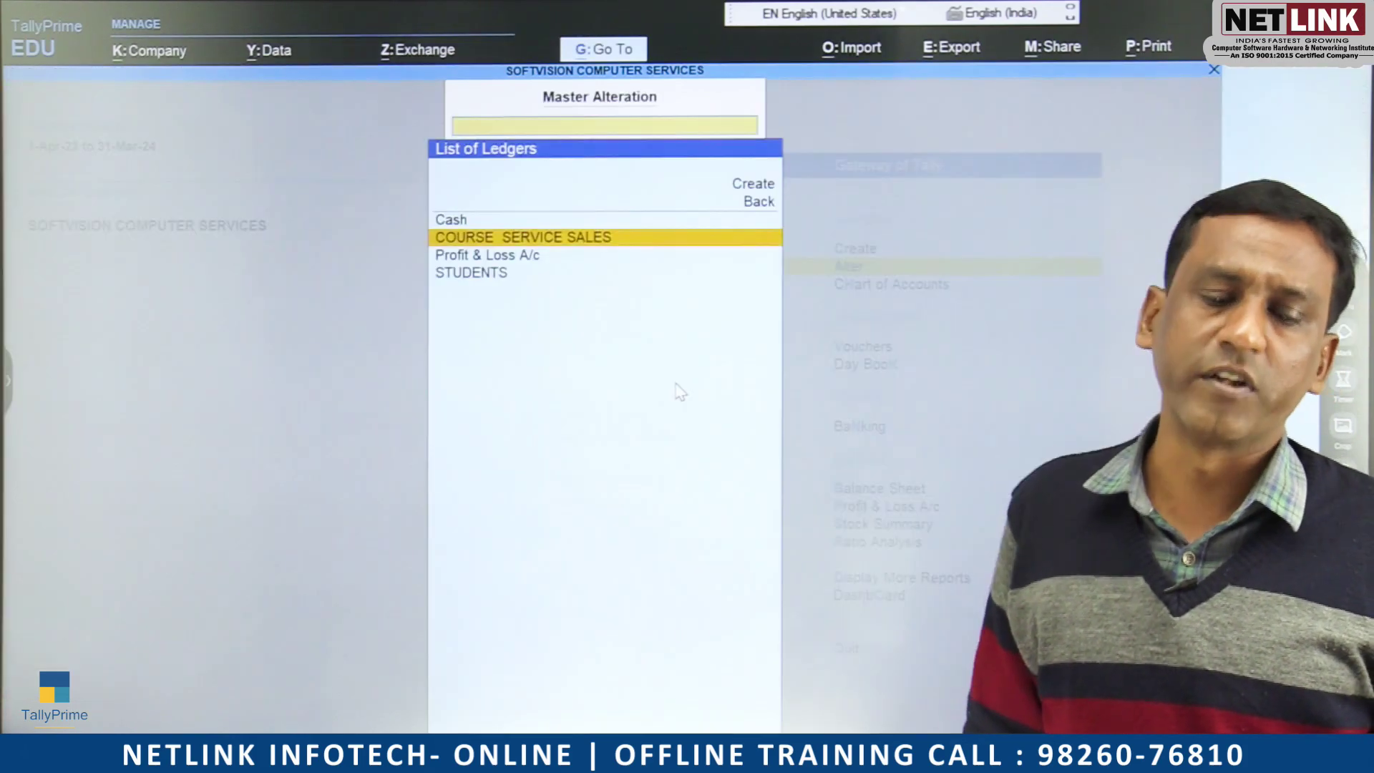
key(Escape)
key(Escape)
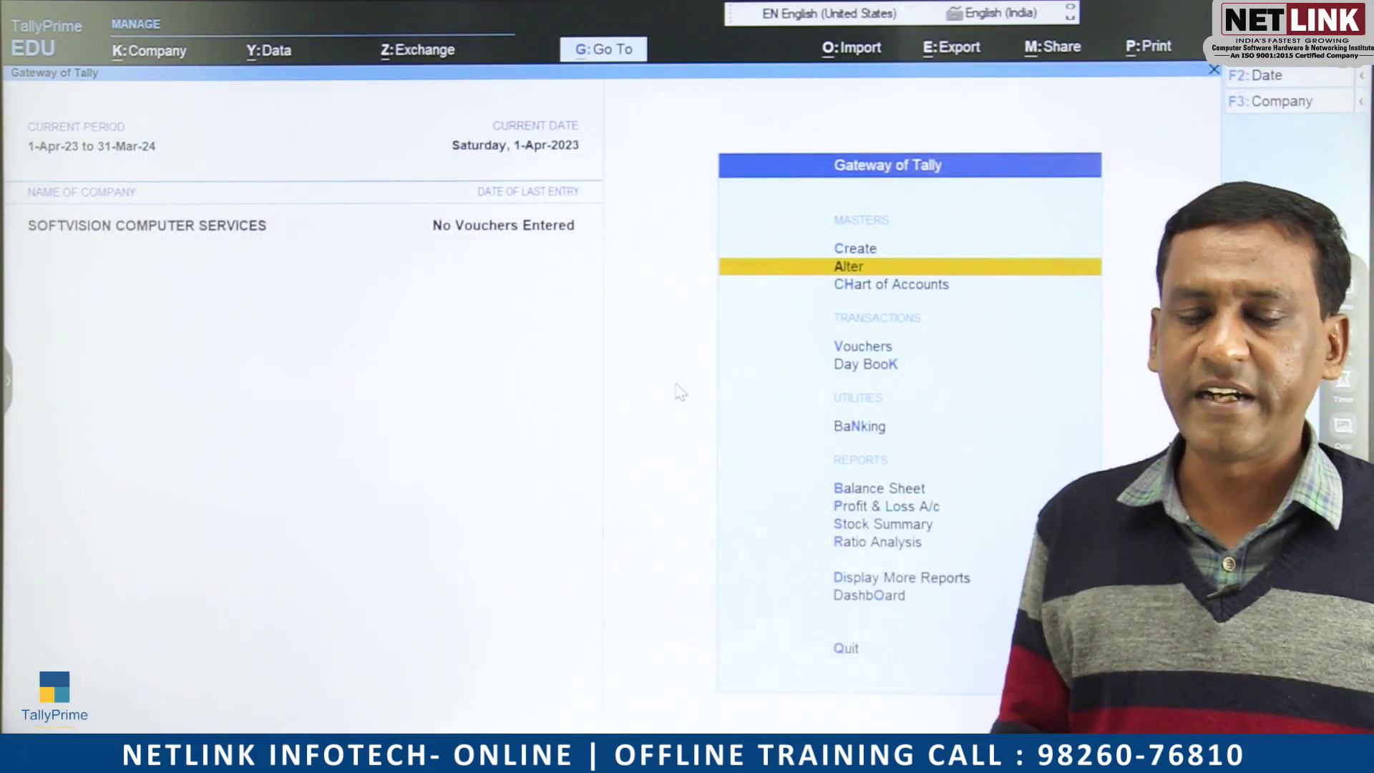
Create a new ledger named CGST under the Duties & Taxes group.
key(Up)
key(Return)
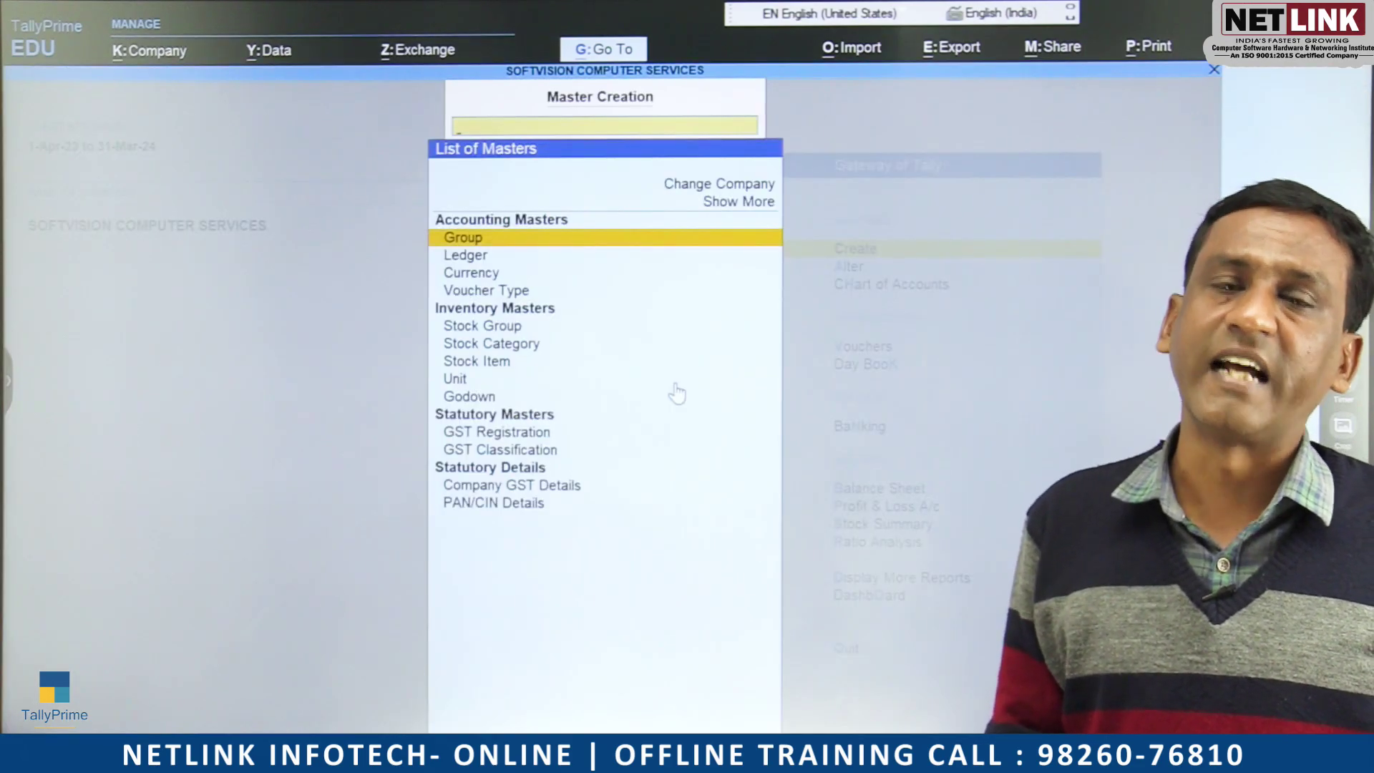
key(Down)
key(Return)
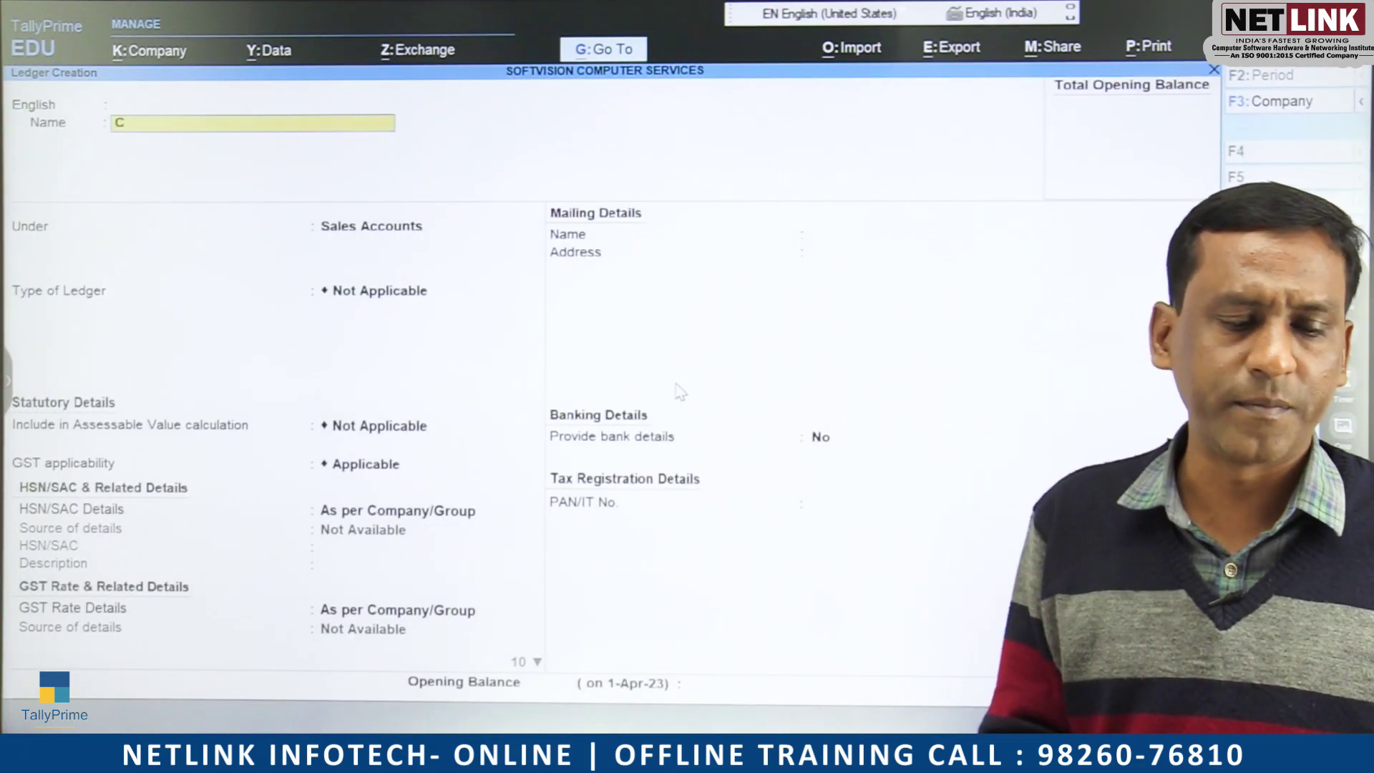
key(Return)
key(Return)
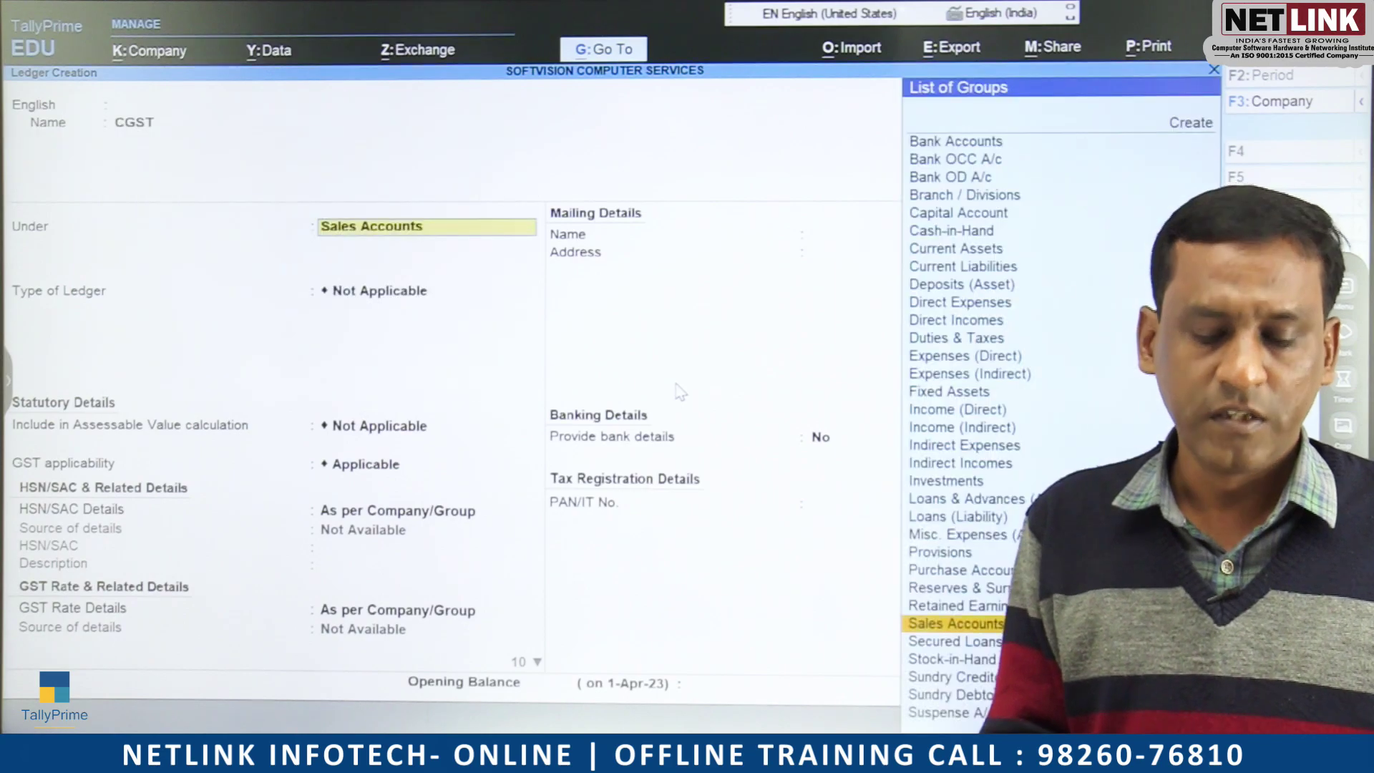
text(DU)
key(Return)
Set the CGST ledger's duty type to GST and its tax type to CGST, keep the remaining defaults, and save it.
key(Up)
key(Return)
key(Down)
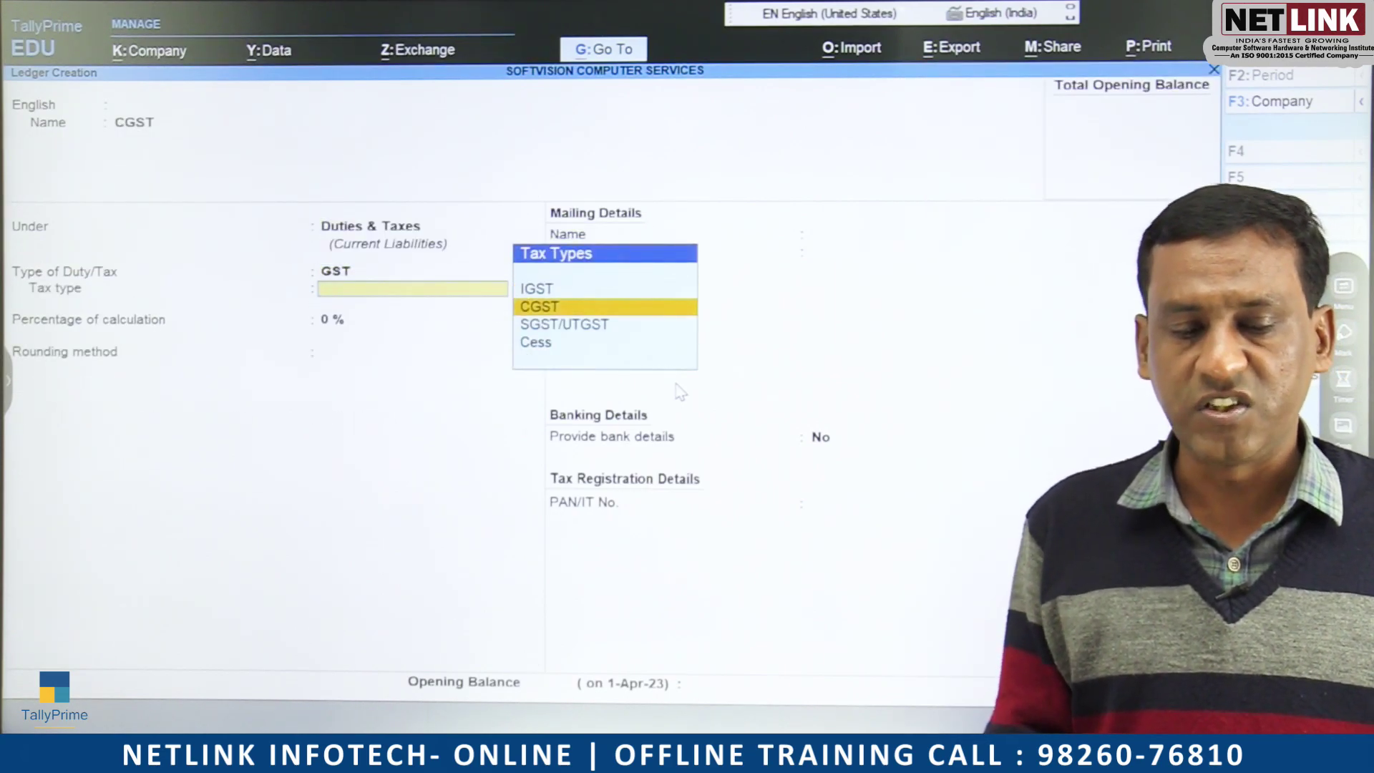
key(Return)
key(Return)
key(Return)
Name the next new ledger SGST and keep it under the Duties & Taxes group.
text(SGS)
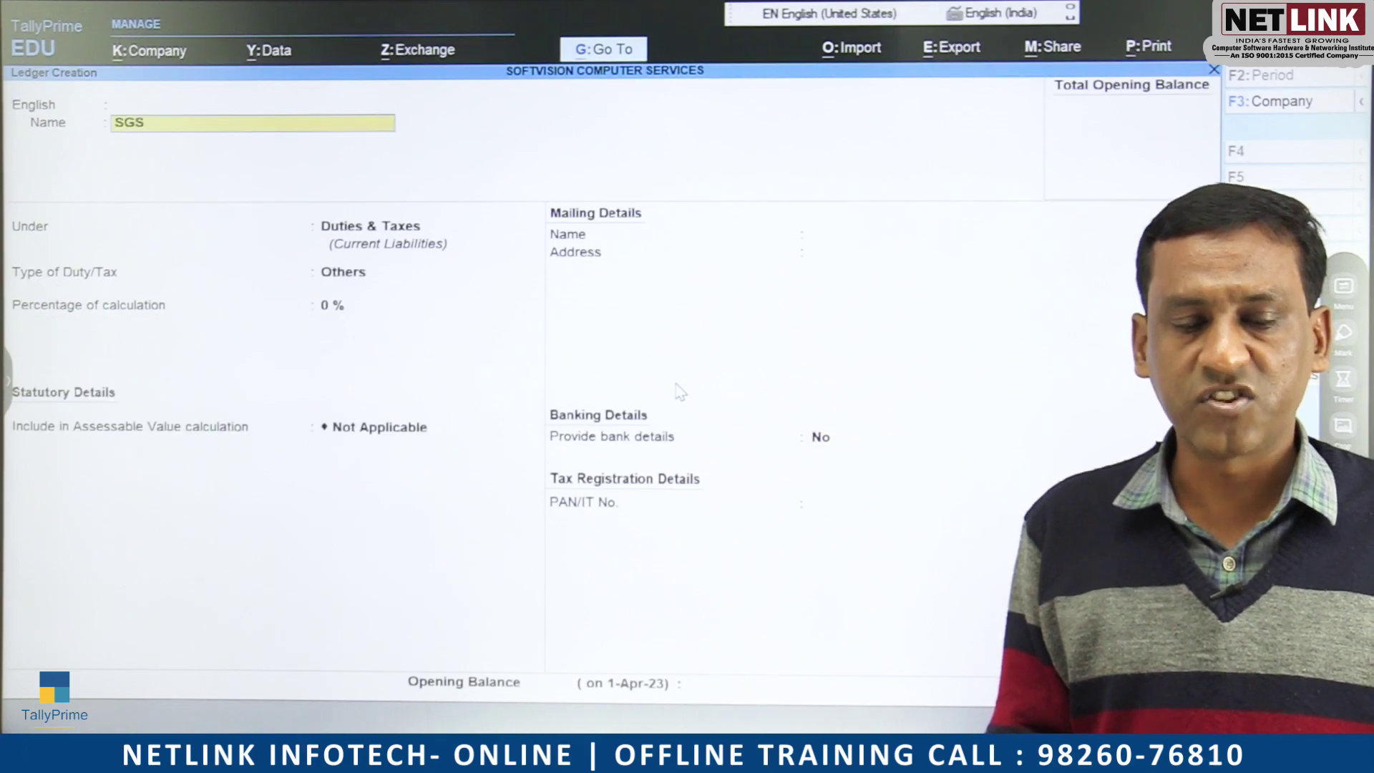
text(T)
key(Return)
key(Return)
key(Return)
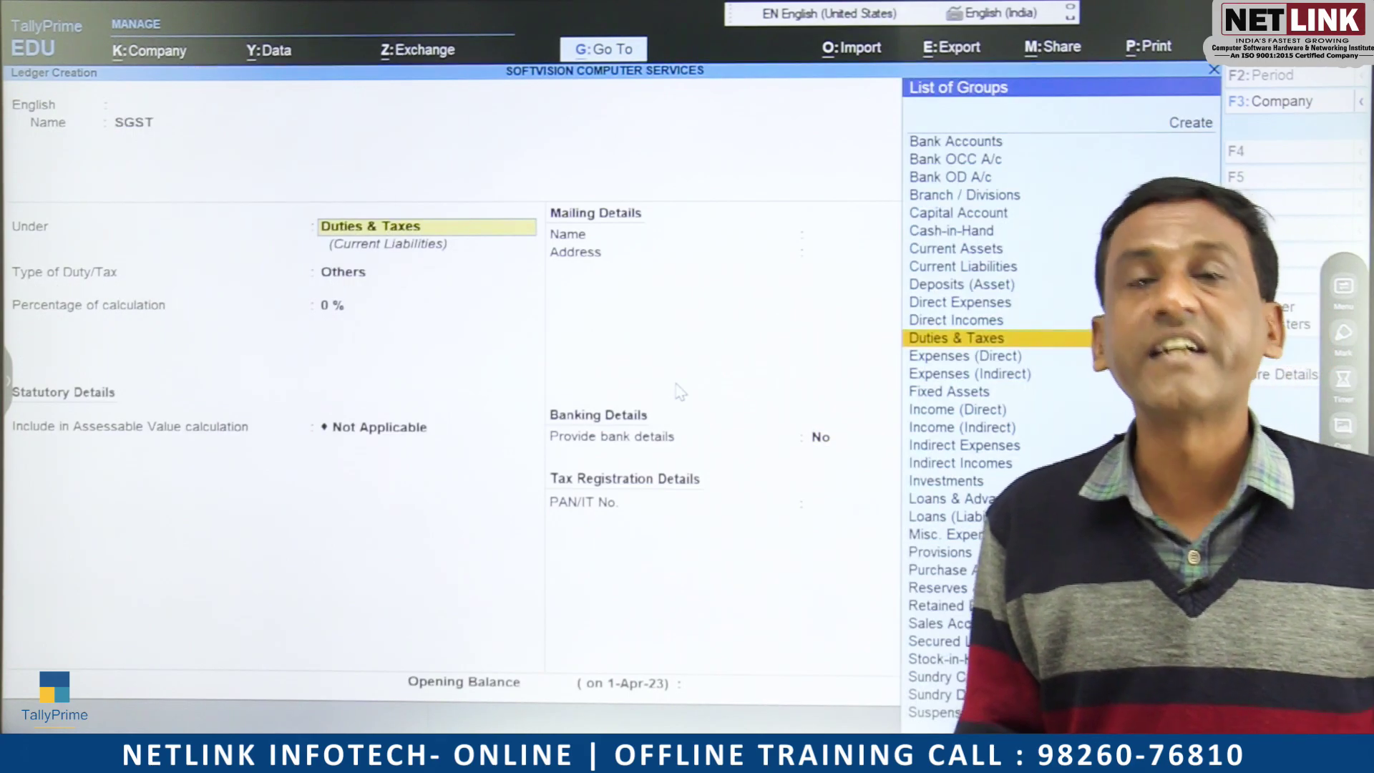
key(Return)
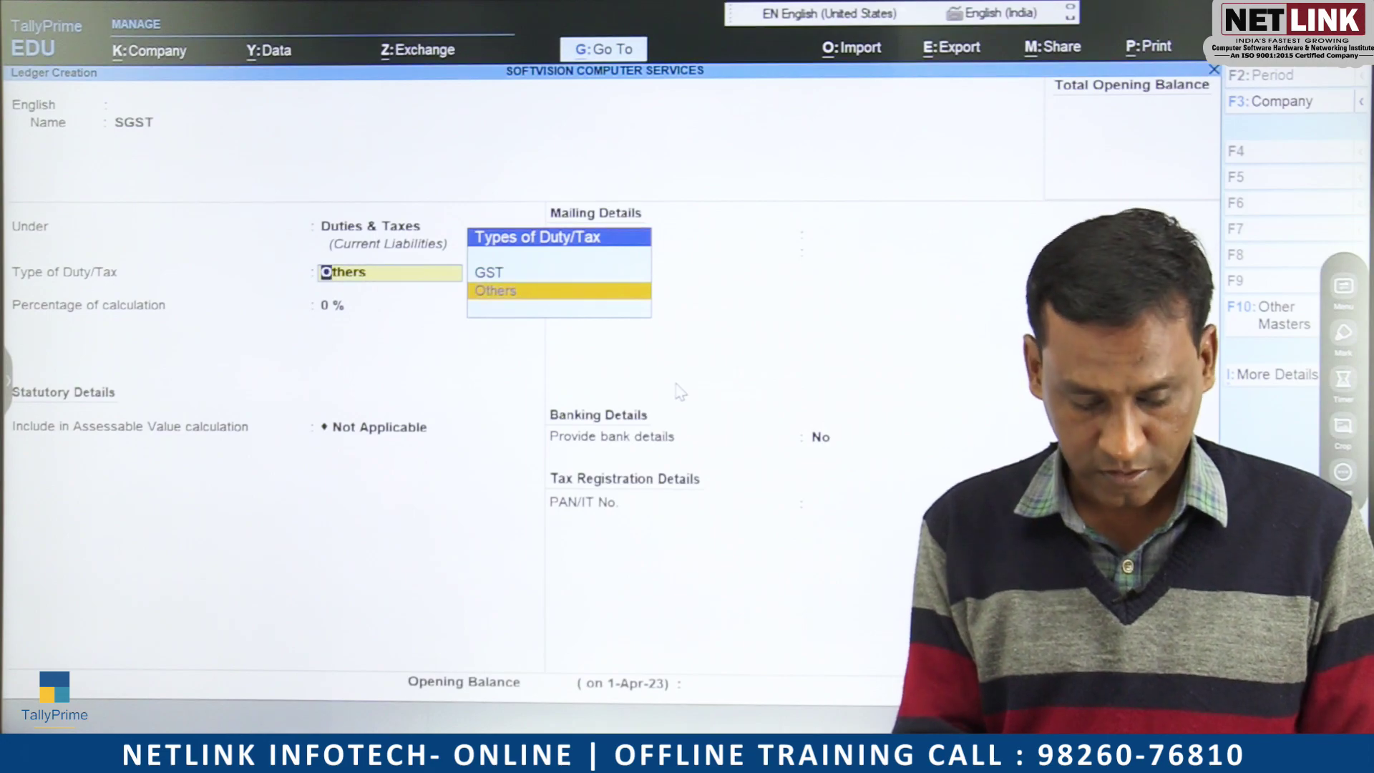
Set the SGST ledger's duty type to GST and tax type to SGST/UTGST, save it, and return to the Gateway of Tally.
key(Up)
key(Return)
key(Down)
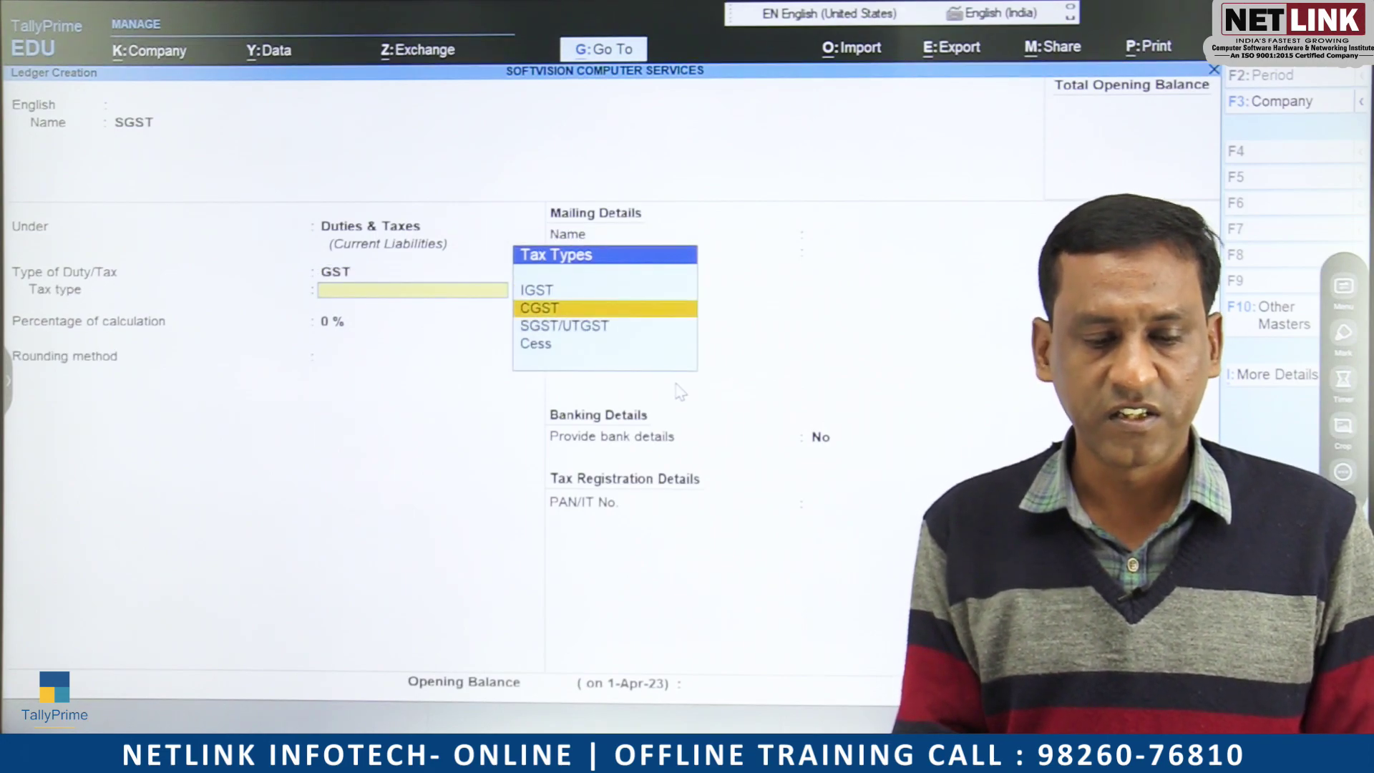
key(Down)
key(Return)
key(Return)
key(Return)
key(Return)
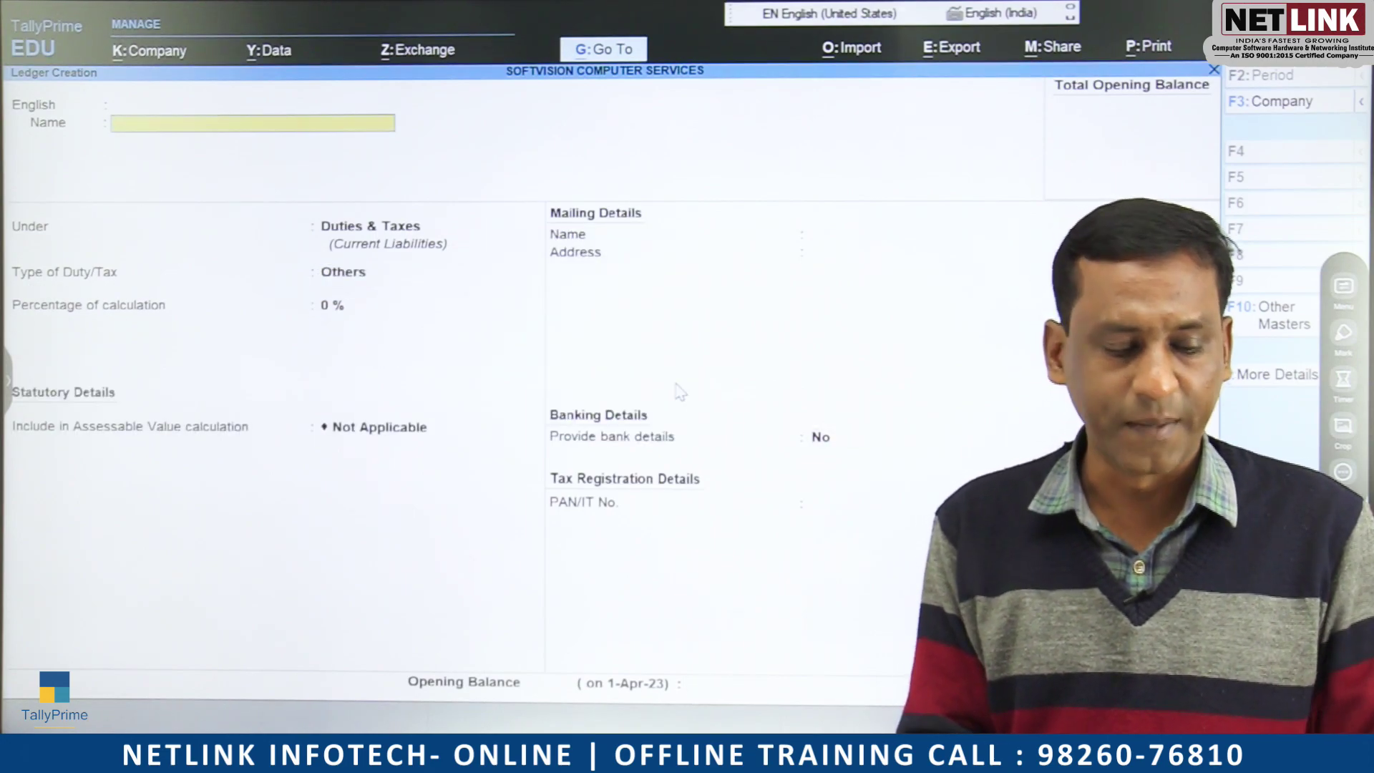
key(Escape)
key(Escape)
key(n)
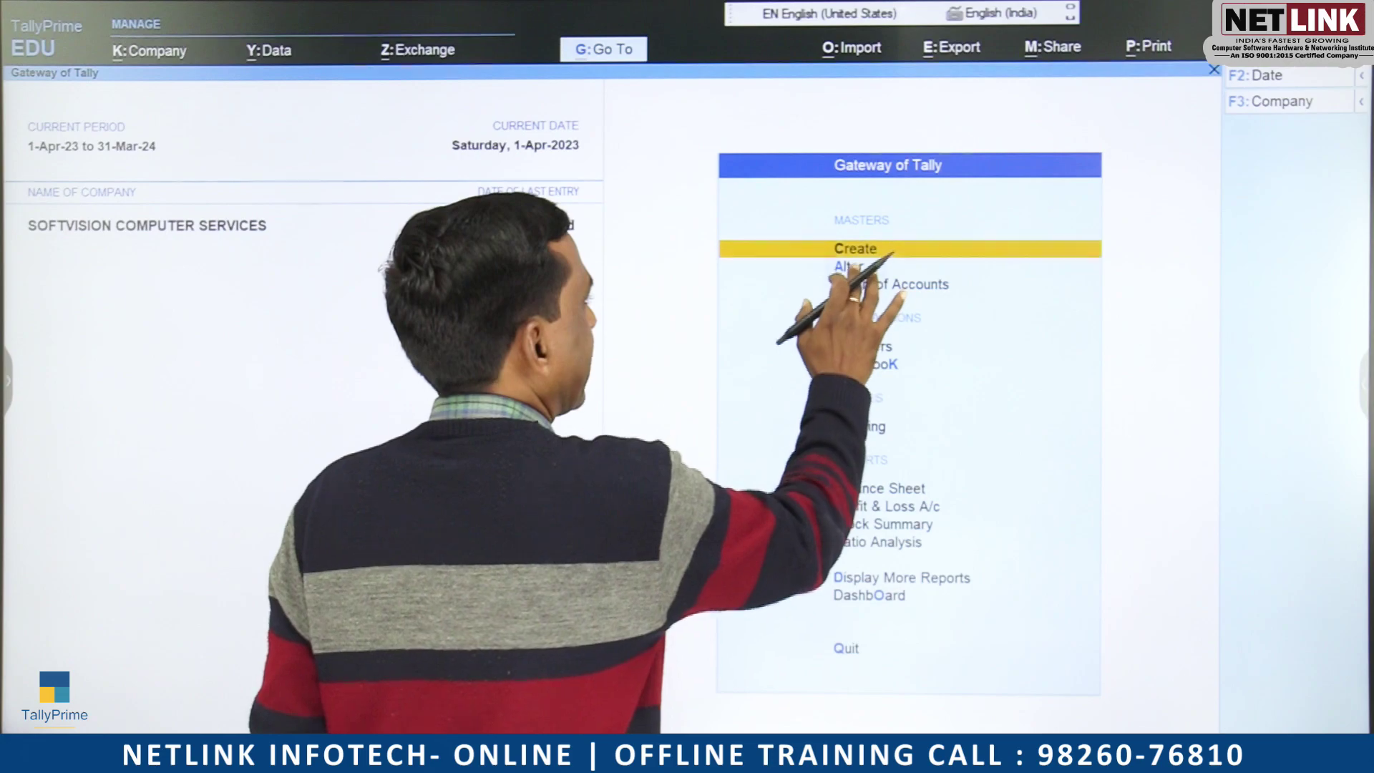
Check the list of ledgers available for alteration, including COURSE SERVICE SALES, CGST and SGST, and return to the Gateway of Tally.
key(Down)
key(Return)
key(Down)
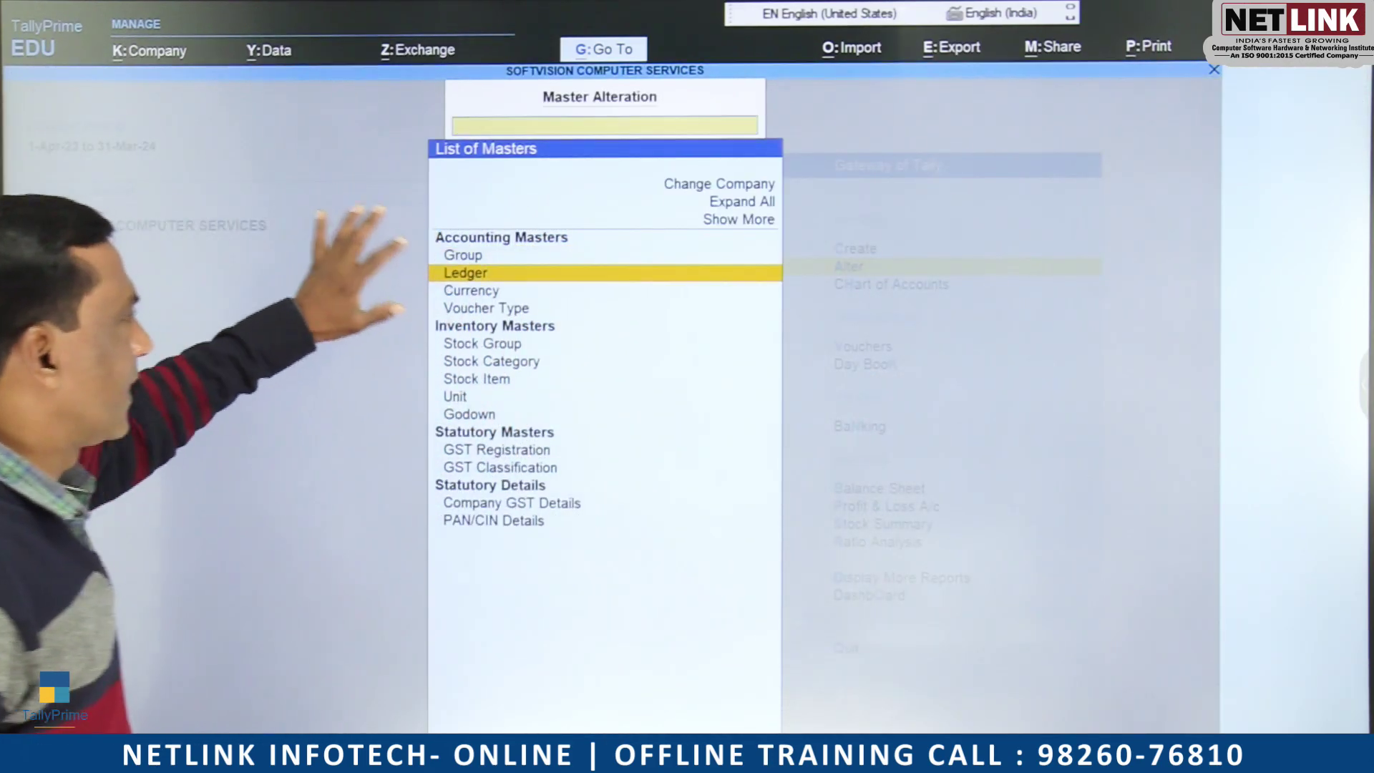
key(Return)
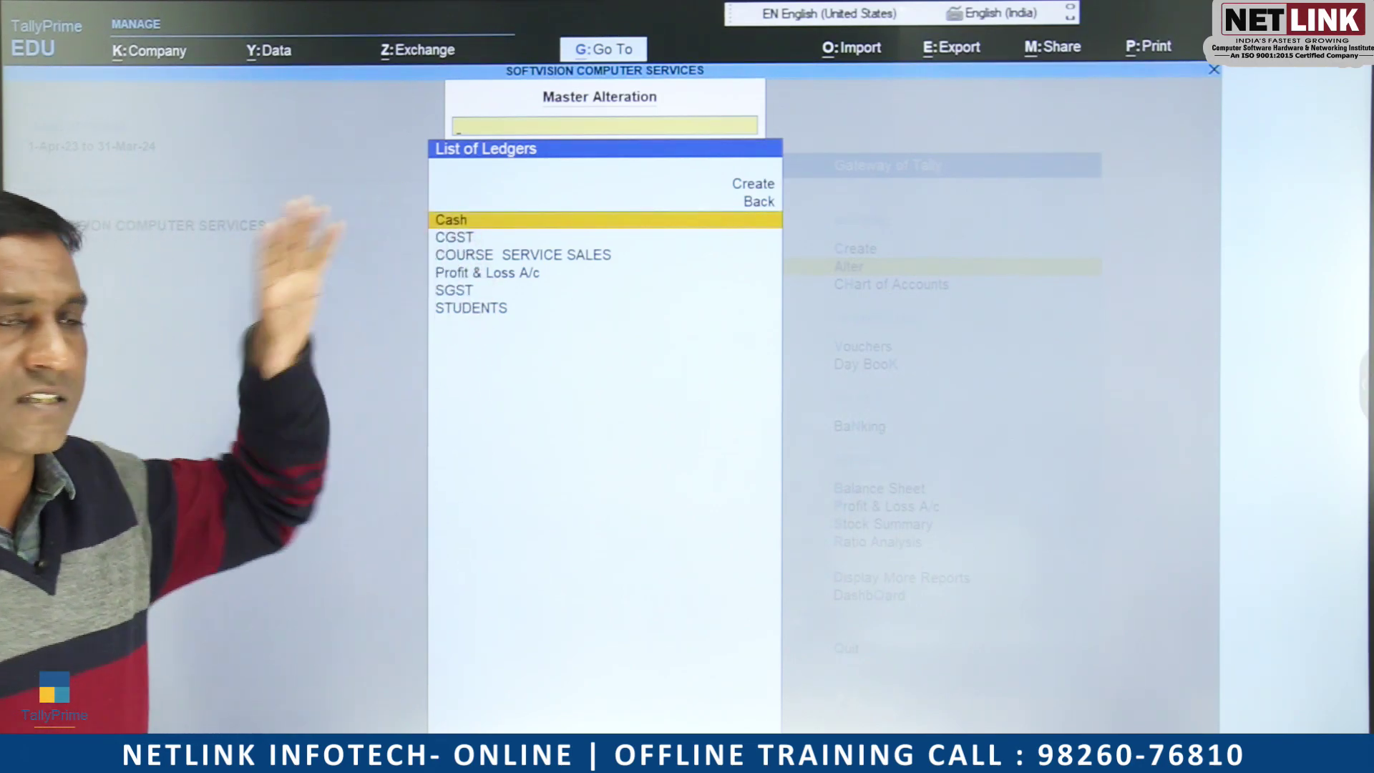
click(523, 255)
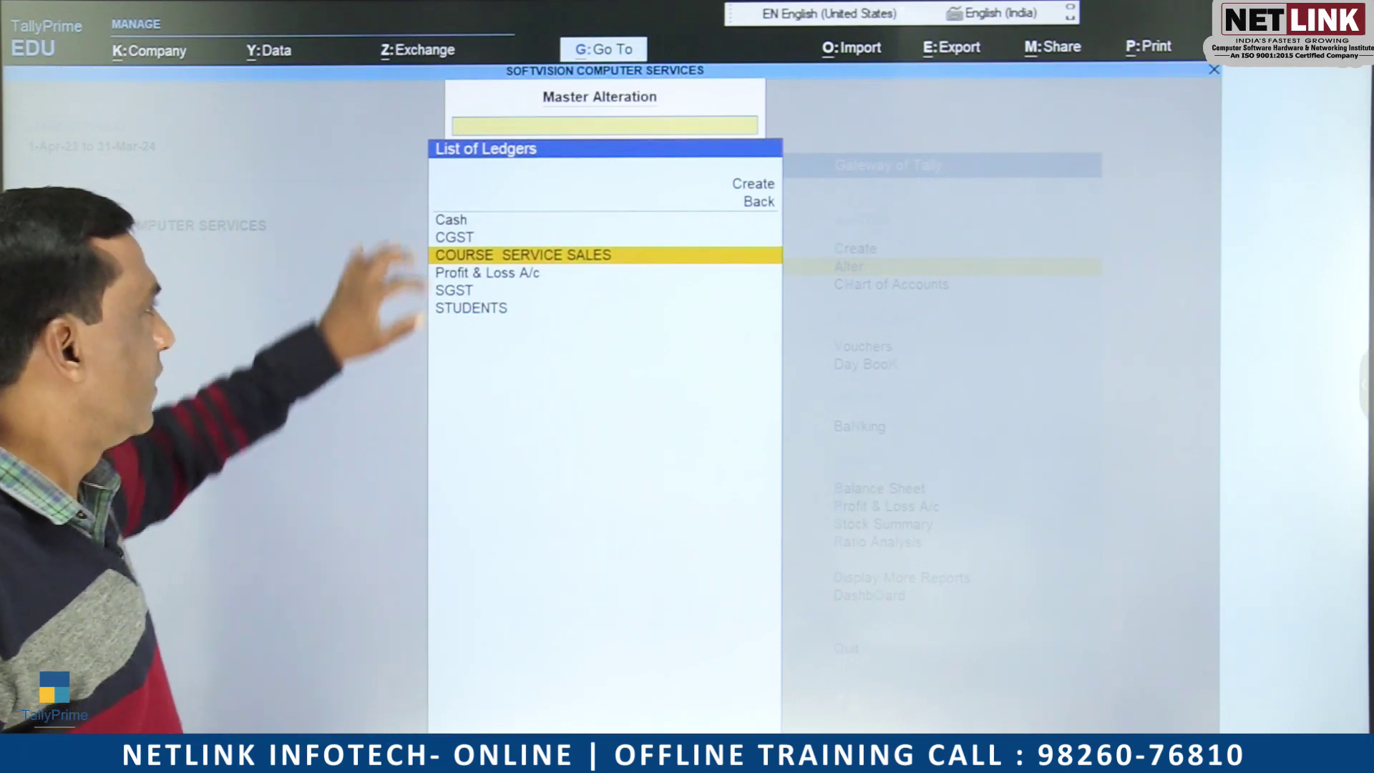
click(454, 237)
click(446, 291)
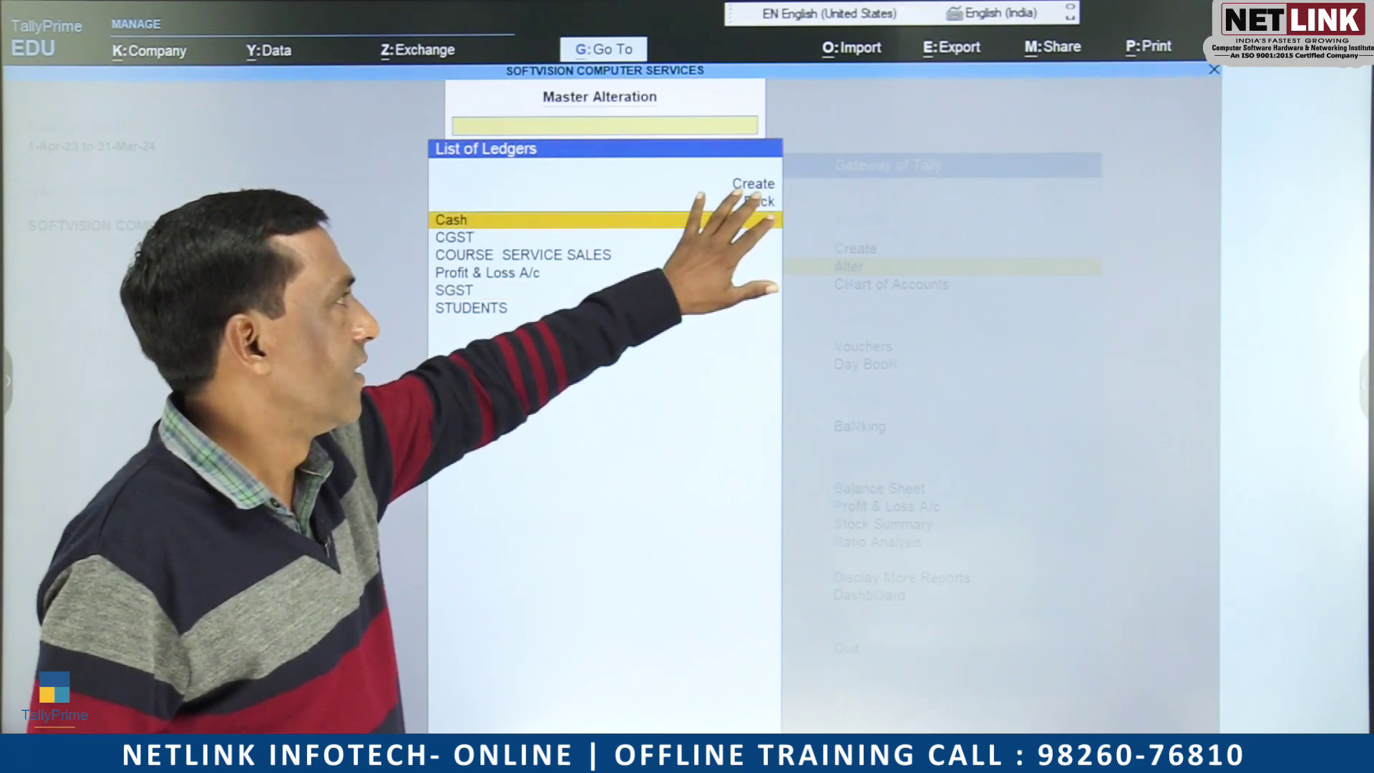
click(759, 201)
click(748, 202)
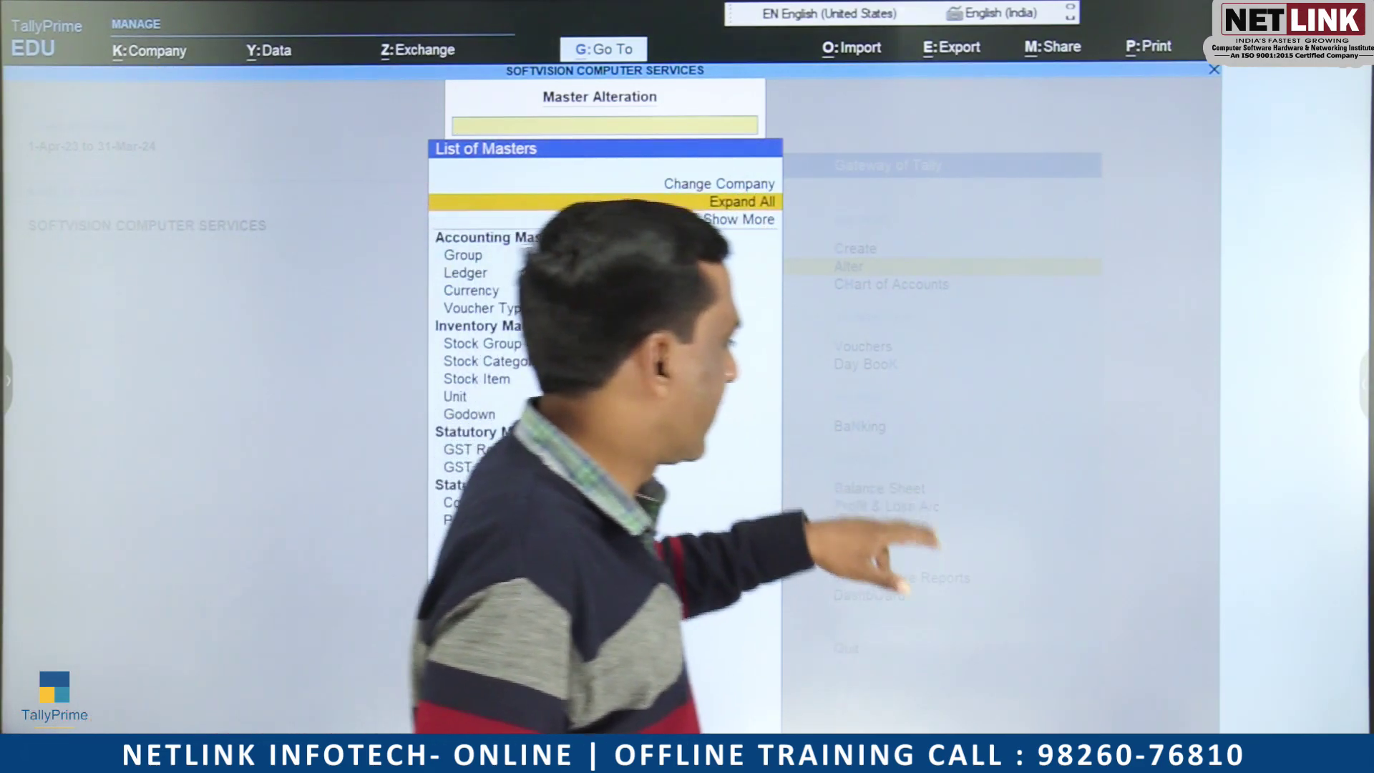
key(Escape)
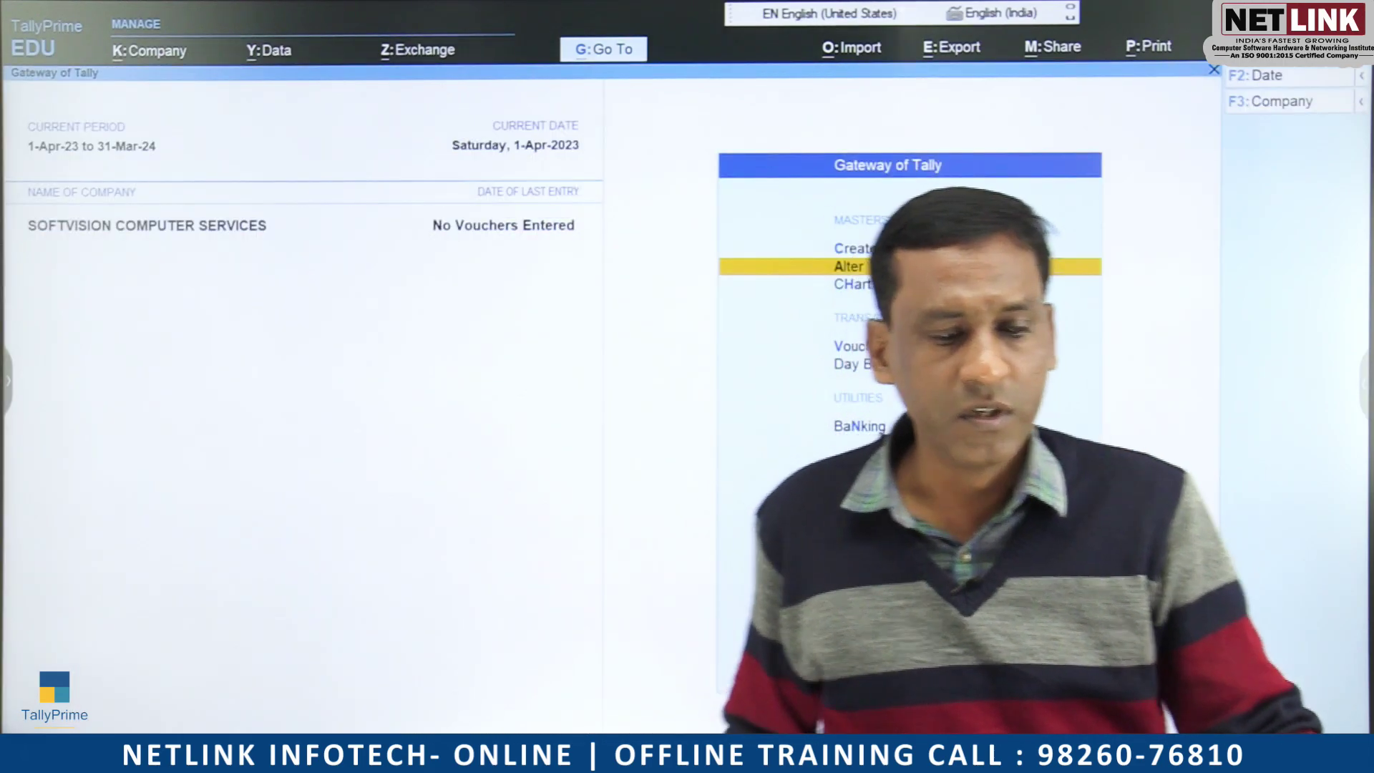
Open voucher entry and change the voucher type to Sales.
key(Down)
key(Down)
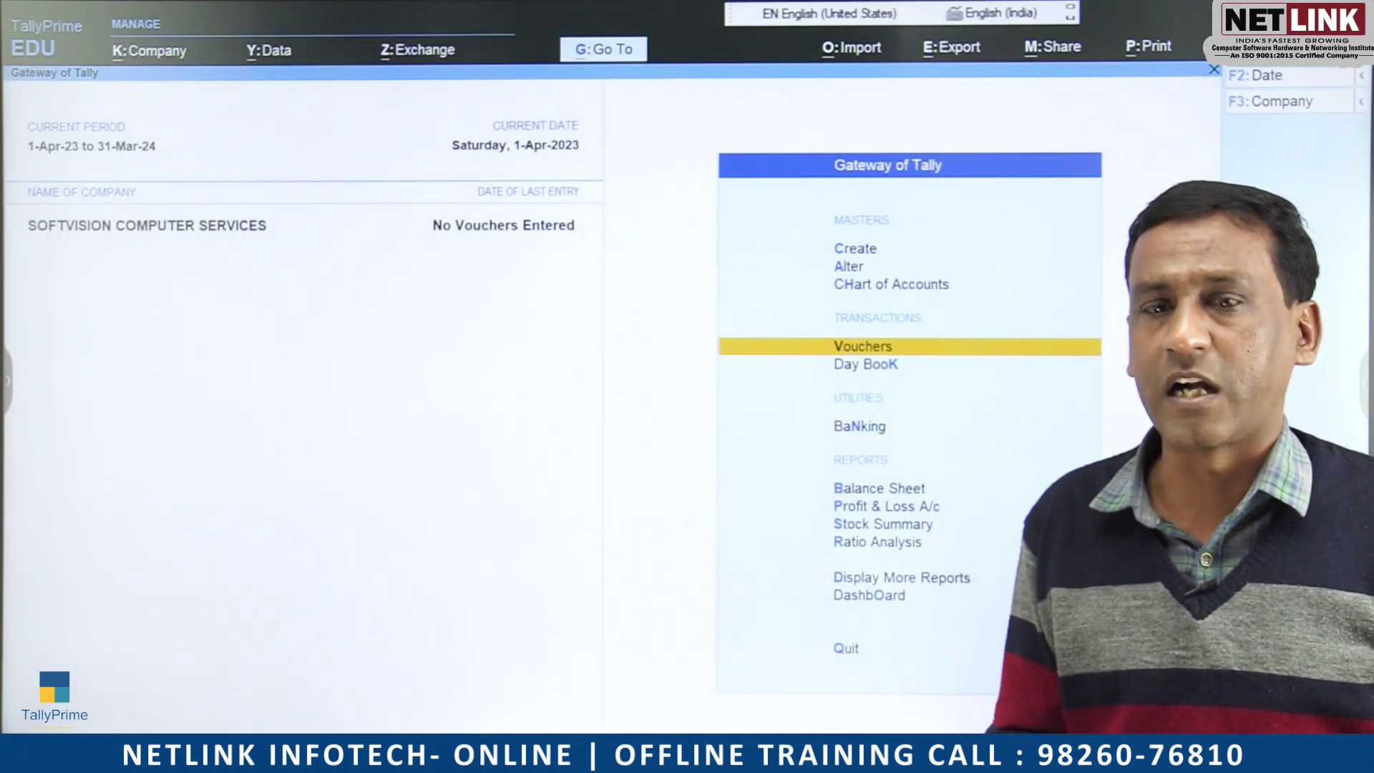
key(Return)
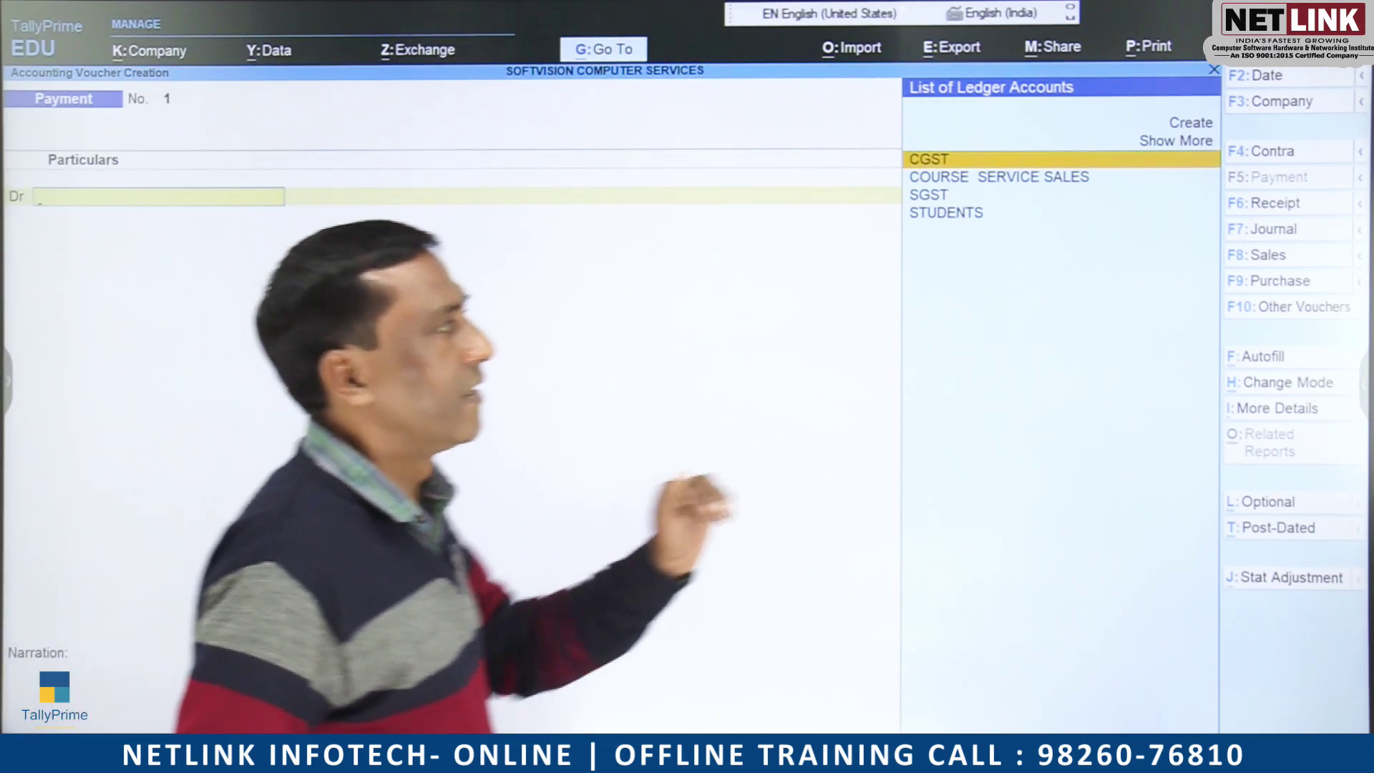
key(F8)
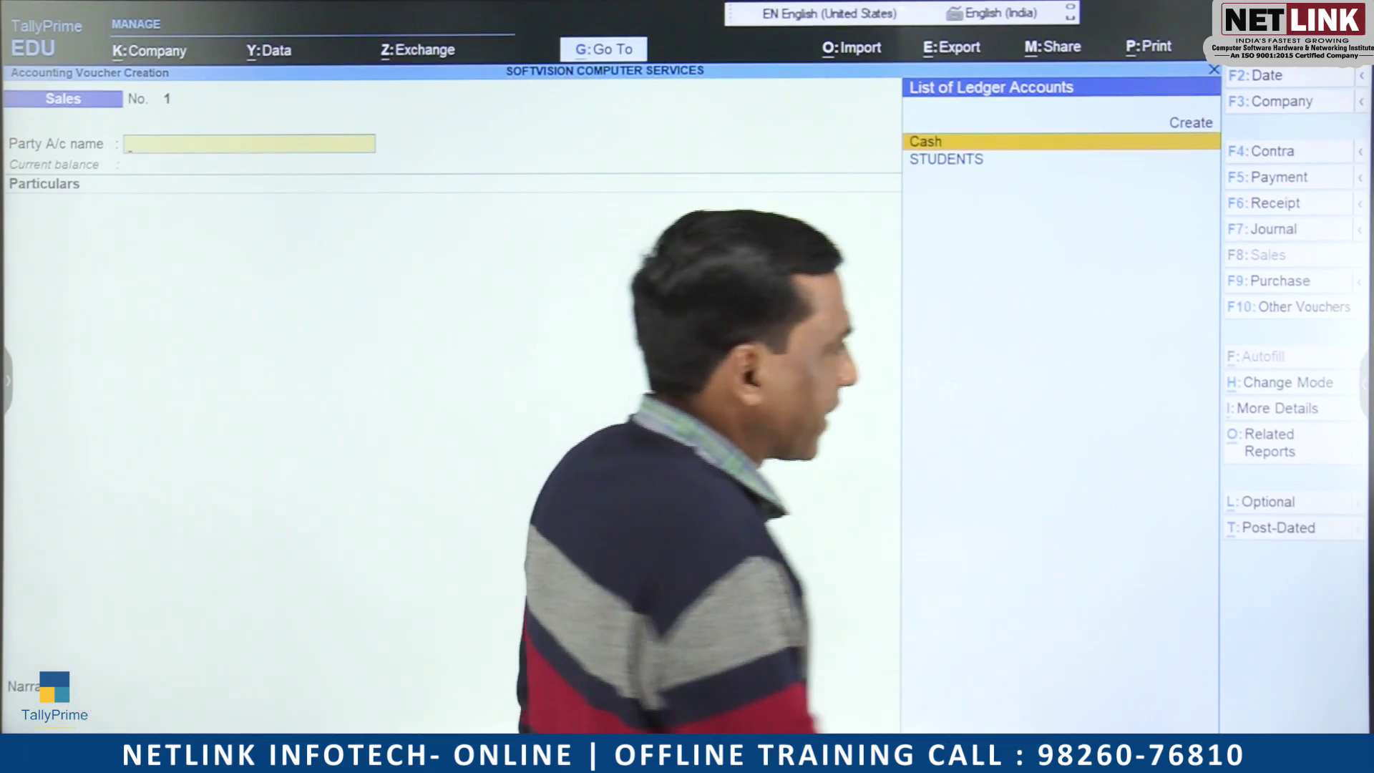
Switch the sales voucher to Item Invoice mode and back to Accounting Invoice mode.
key(ctrl+h)
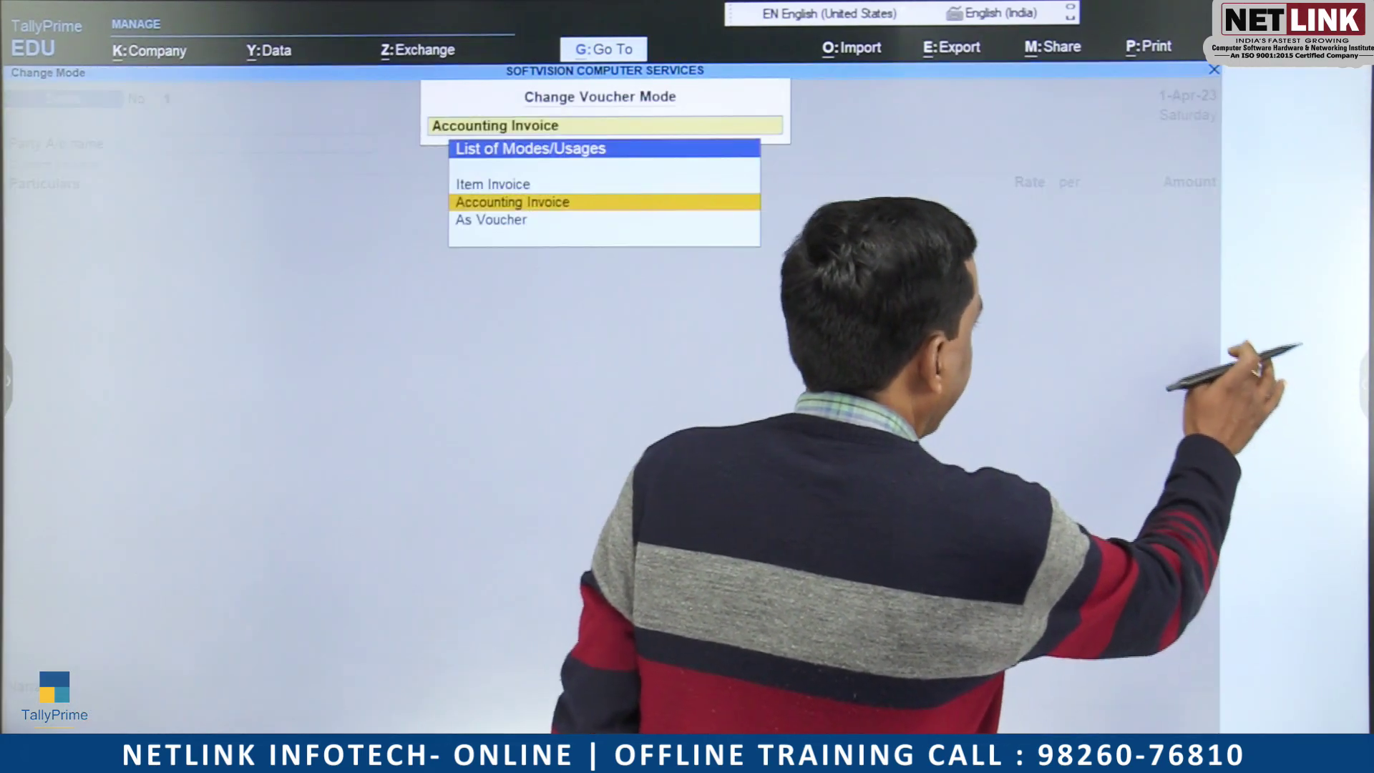
key(Up)
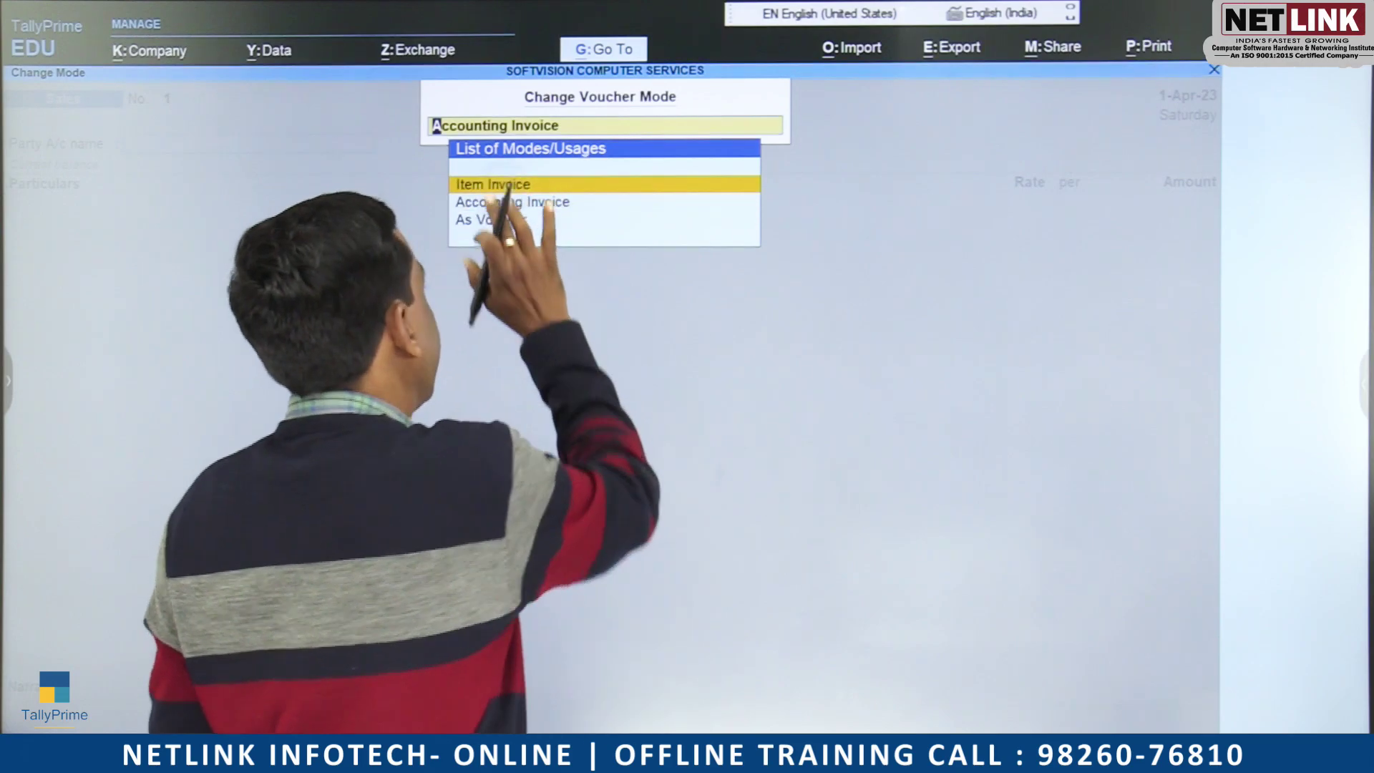
key(Return)
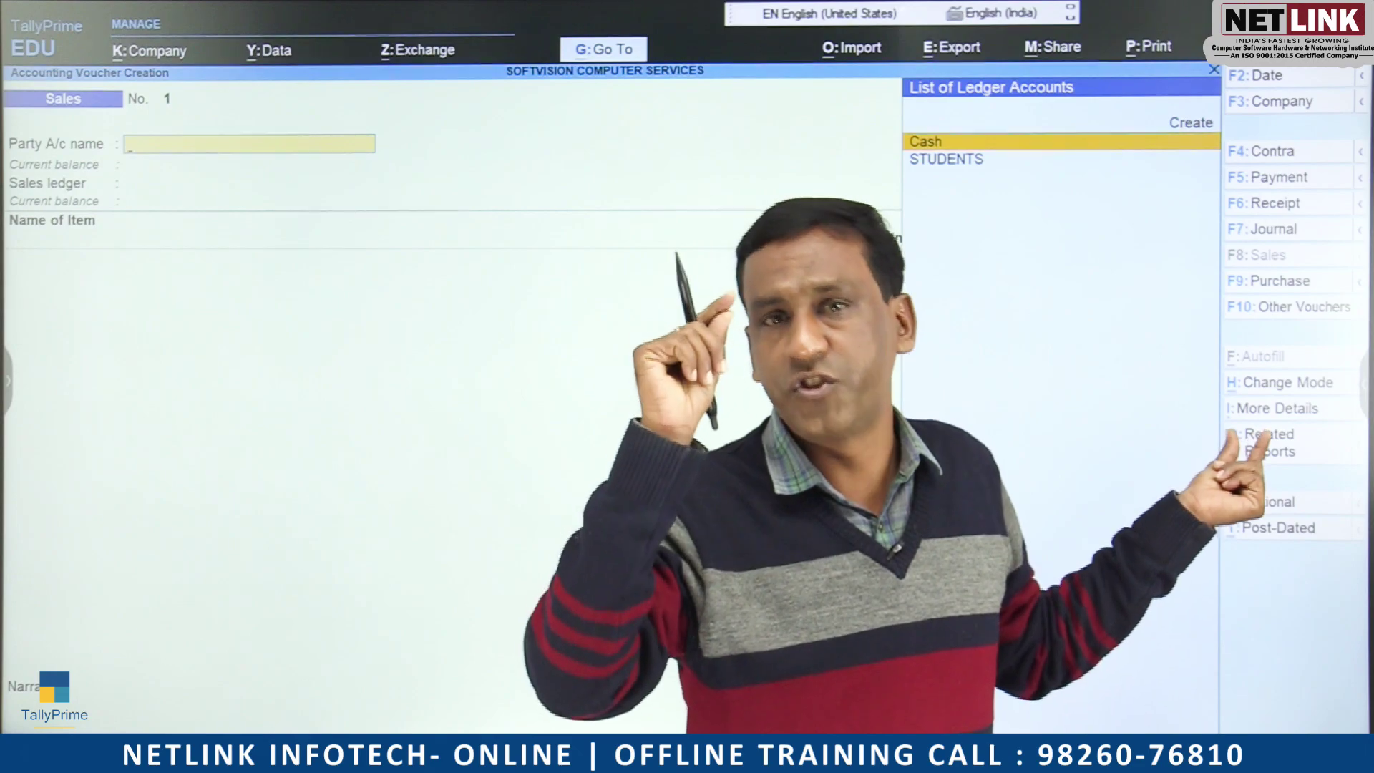
key(ctrl+h)
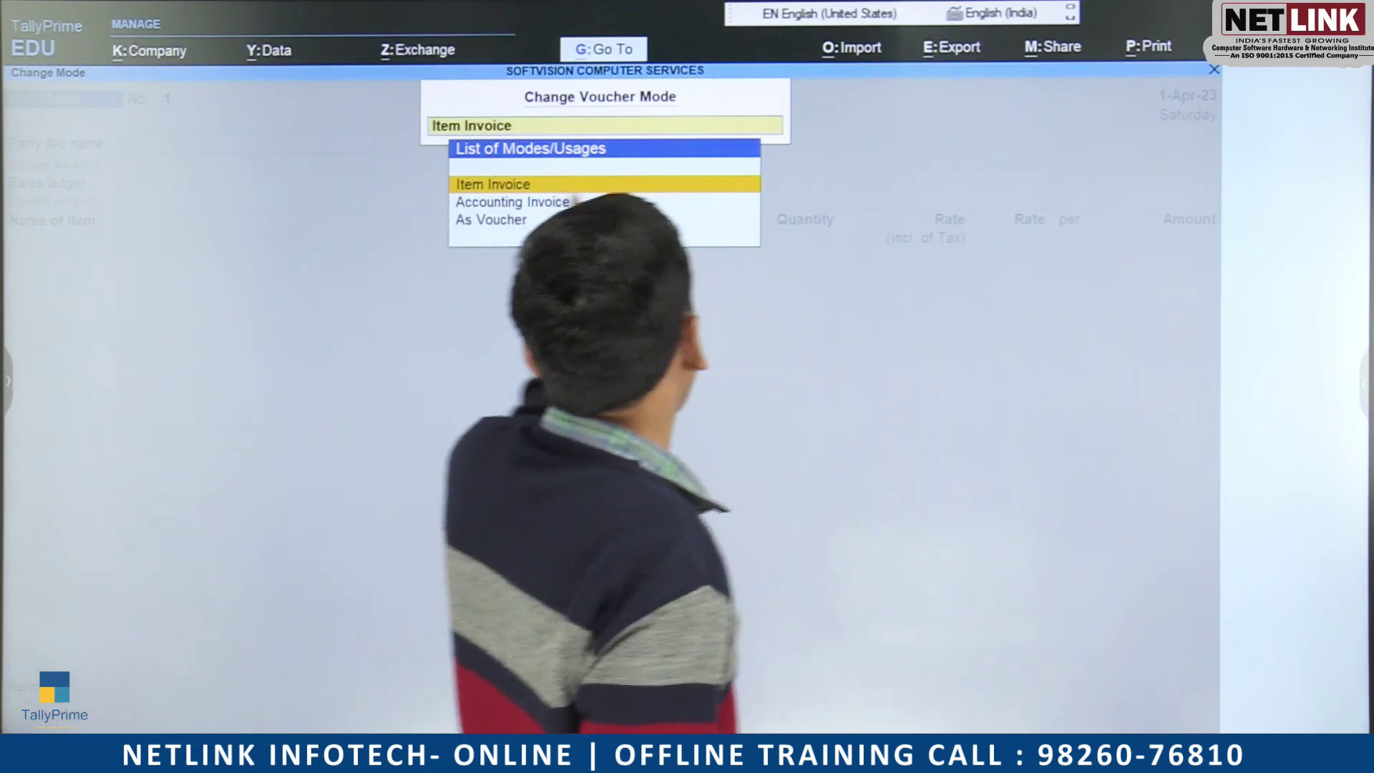
key(Down)
key(Return)
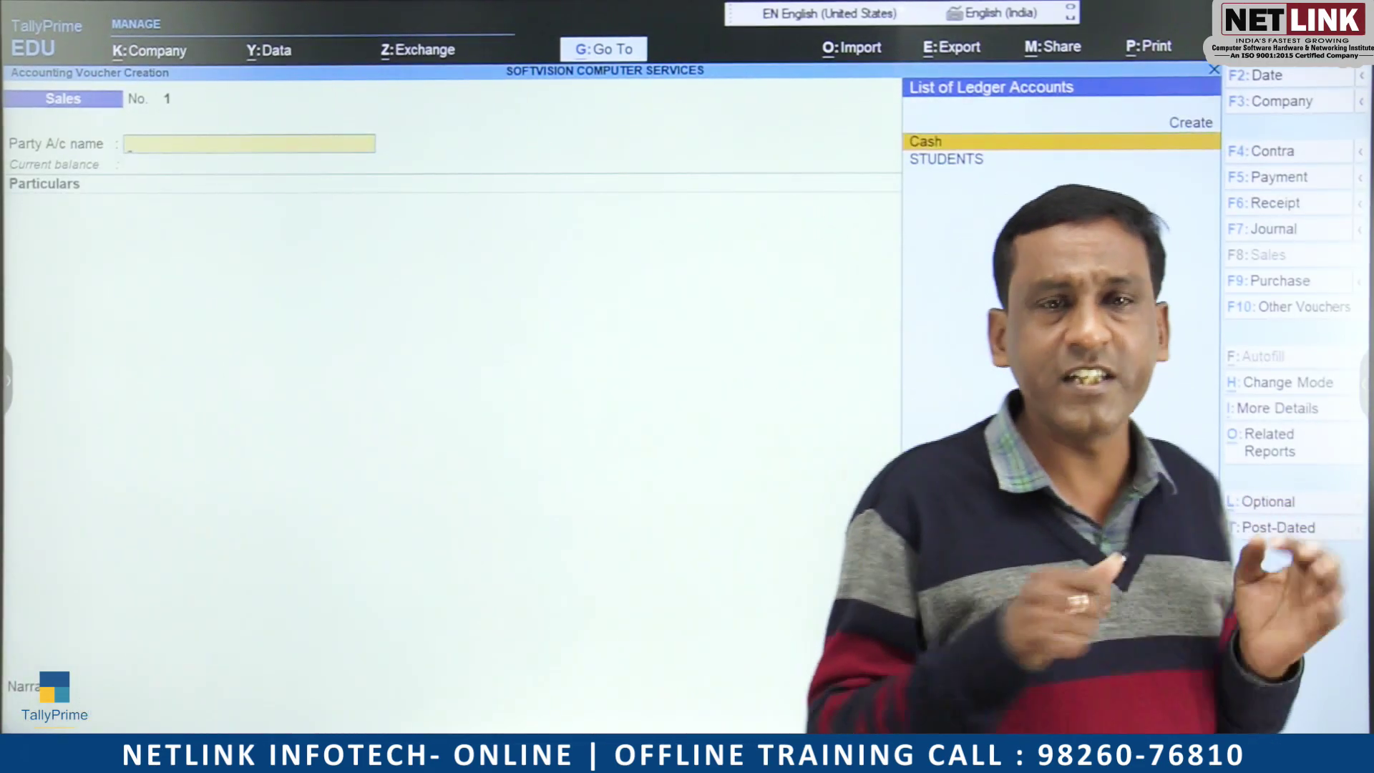
Select STUDENTS as the sales voucher's party account and accept its dispatch and party details without entries.
key(Down)
key(Return)
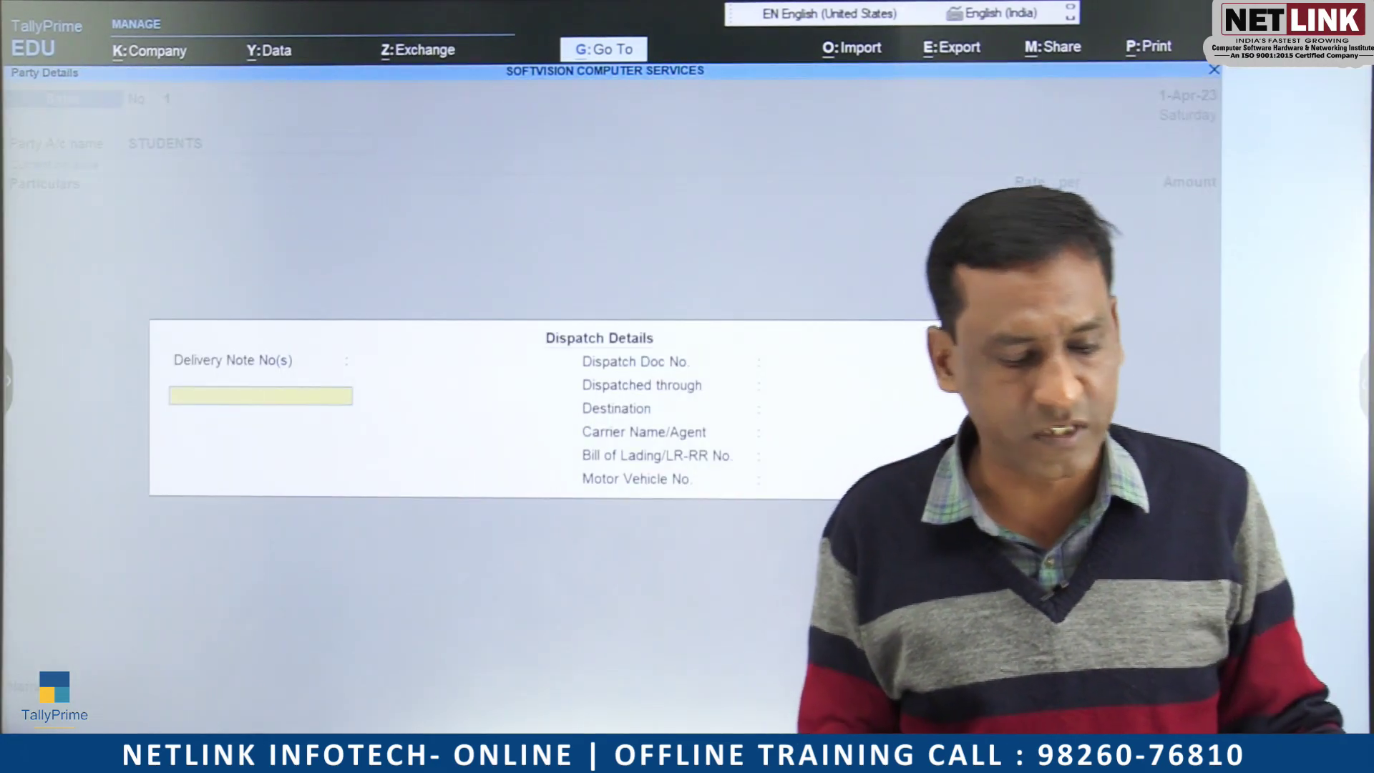
key(ctrl+a)
key(ctrl+a)
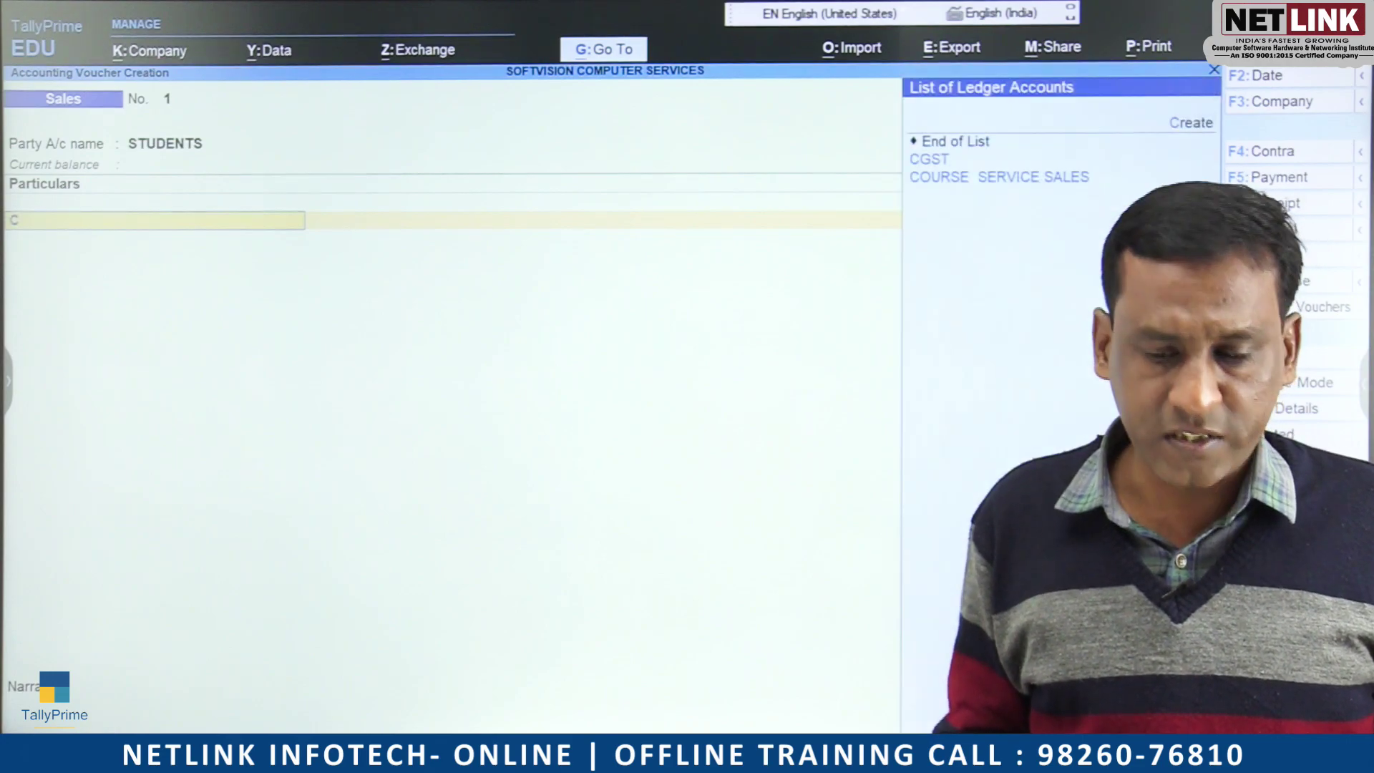
Bill COURSE SERVICE SALES at 10,000 with CGST and SGST of 900 each, and save the sales voucher.
key(Return)
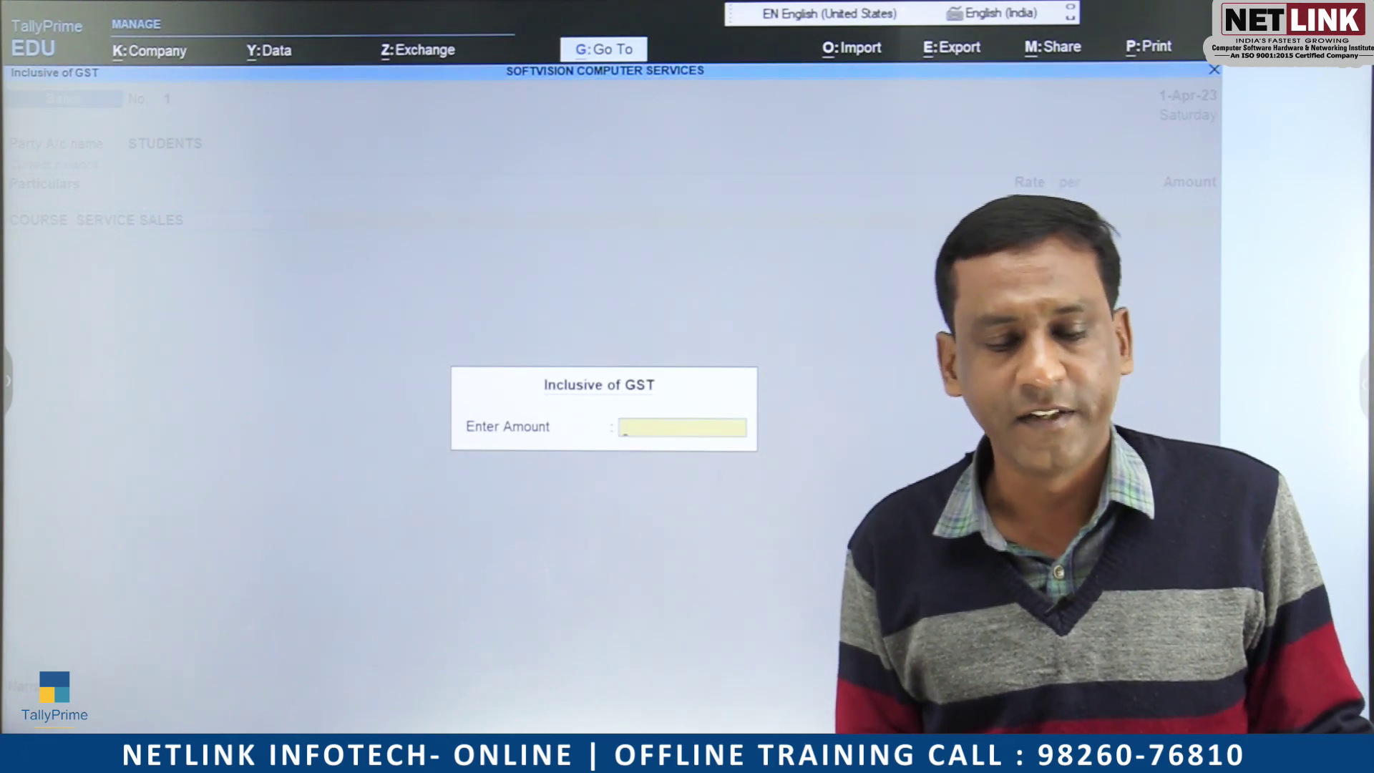
key(Escape)
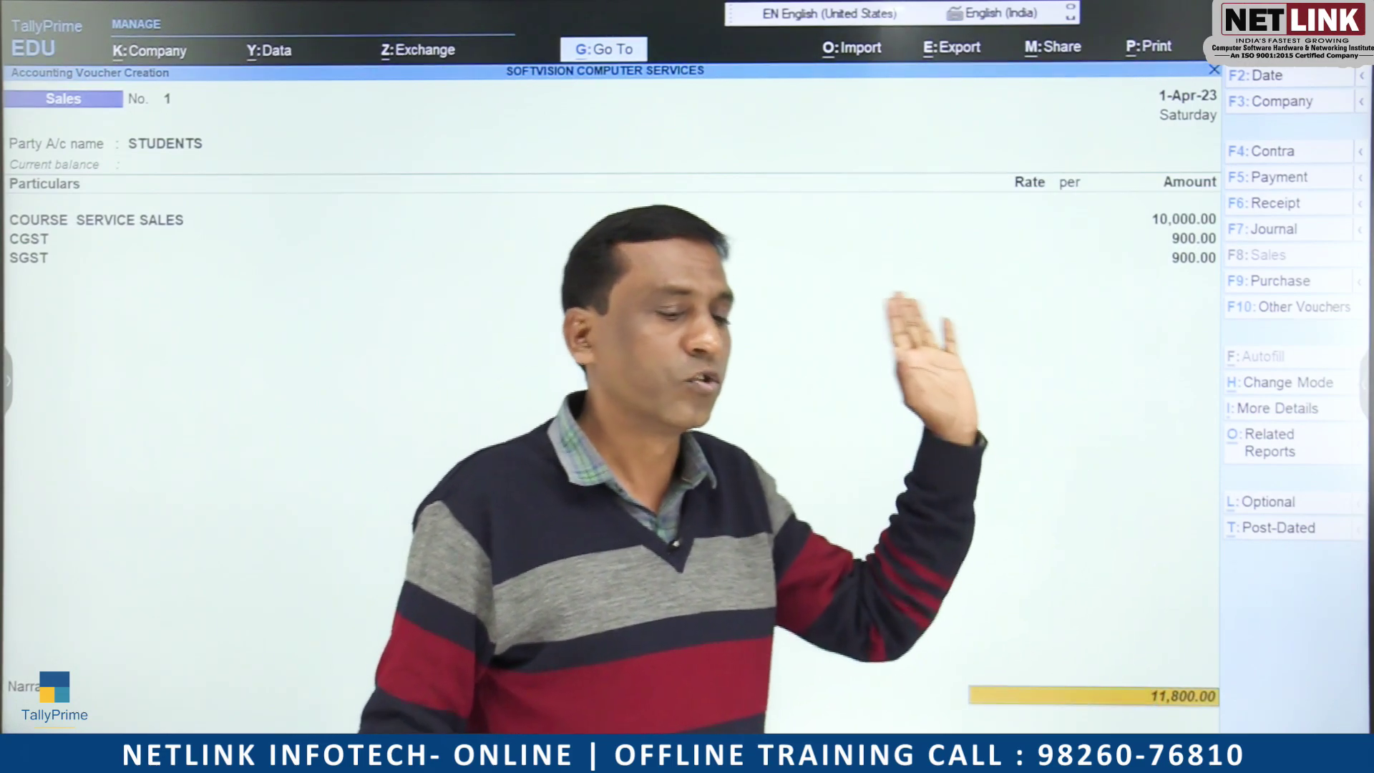
key(Return)
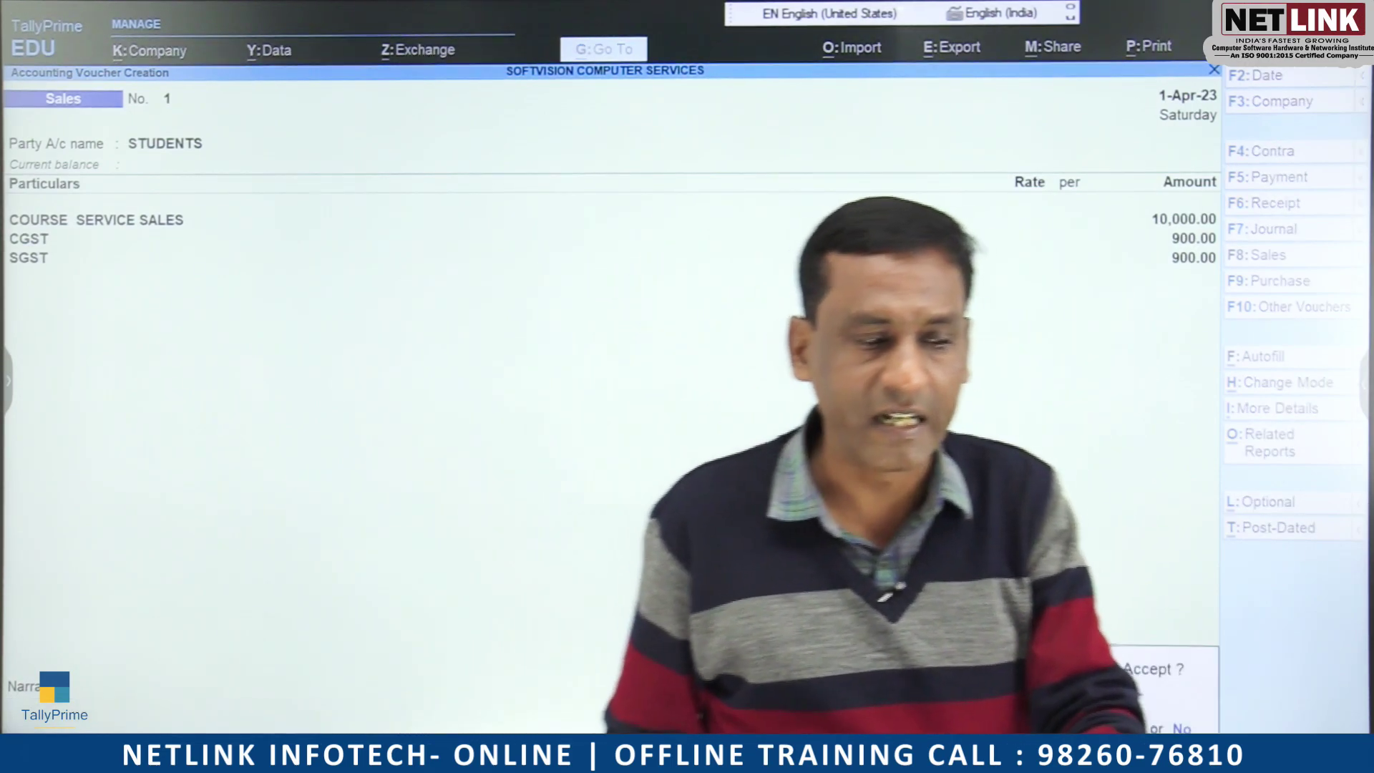
key(Return)
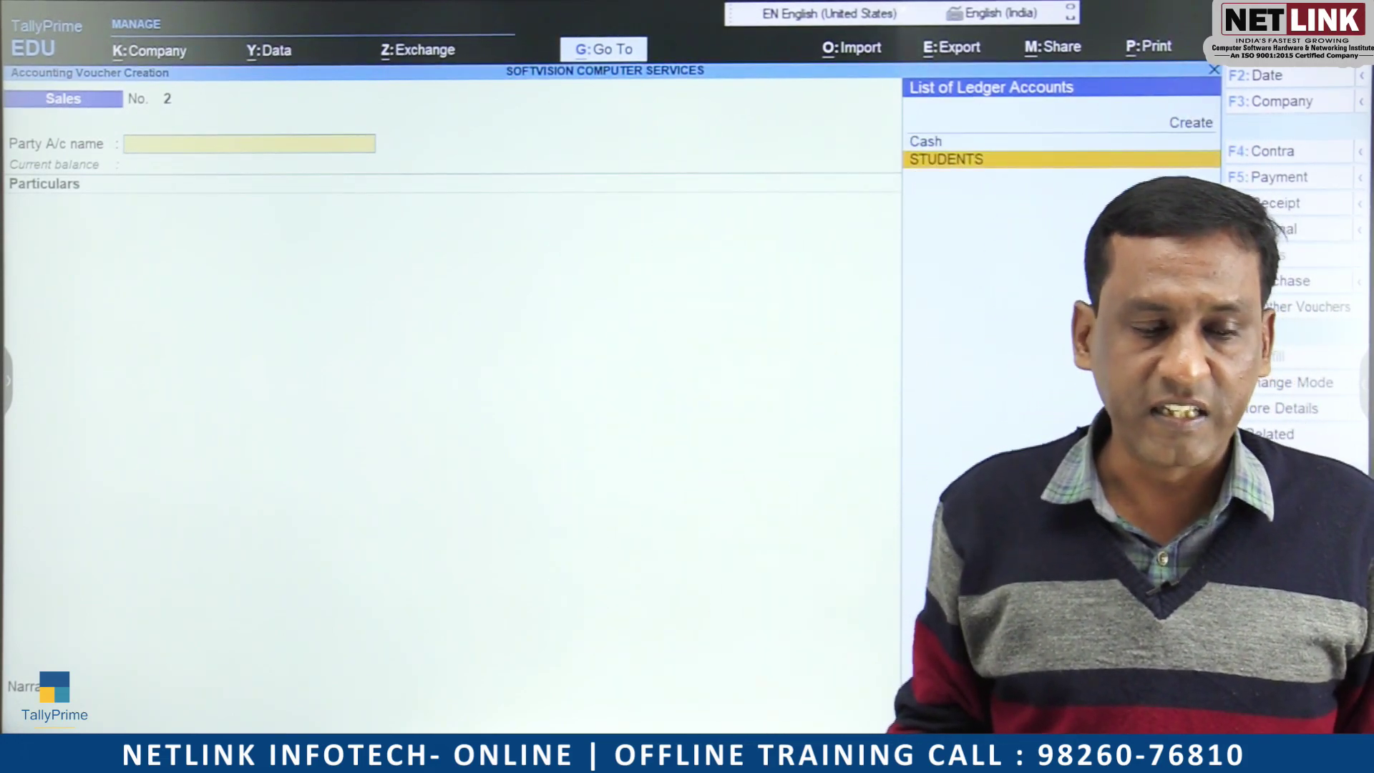
Select STUDENTS as the party and enter COURSE SERVICE SALES with a GST-inclusive amount of 10,000.
key(Return)
key(ctrl+a)
key(ctrl+a)
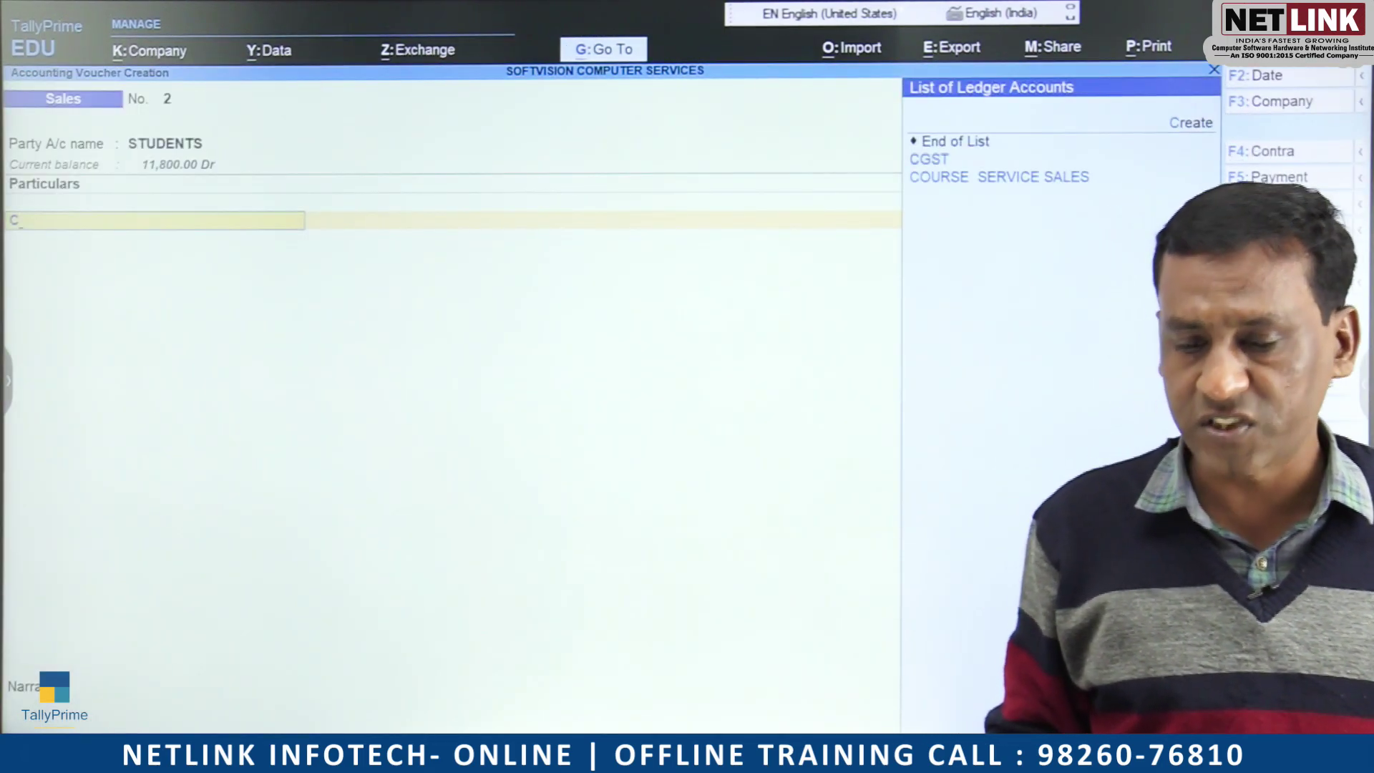
key(Return)
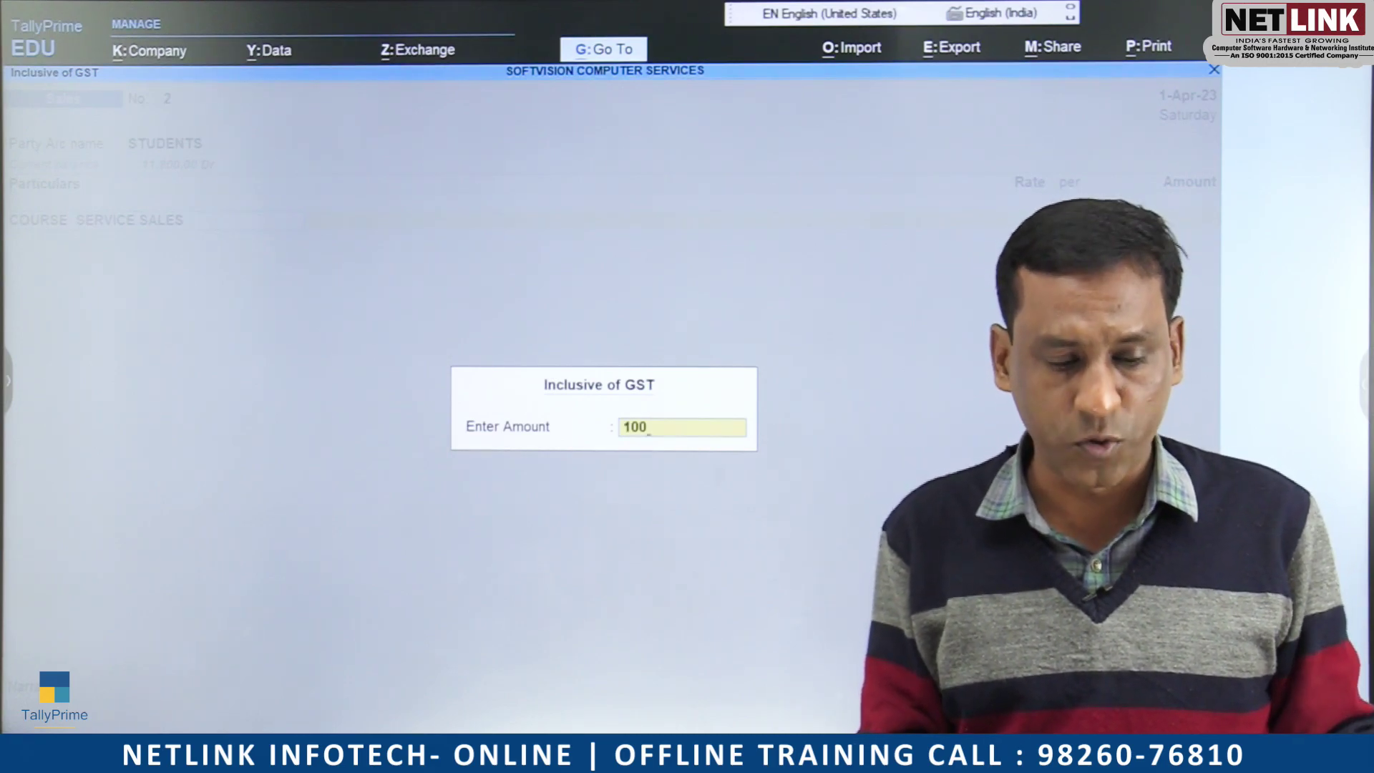
key(Return)
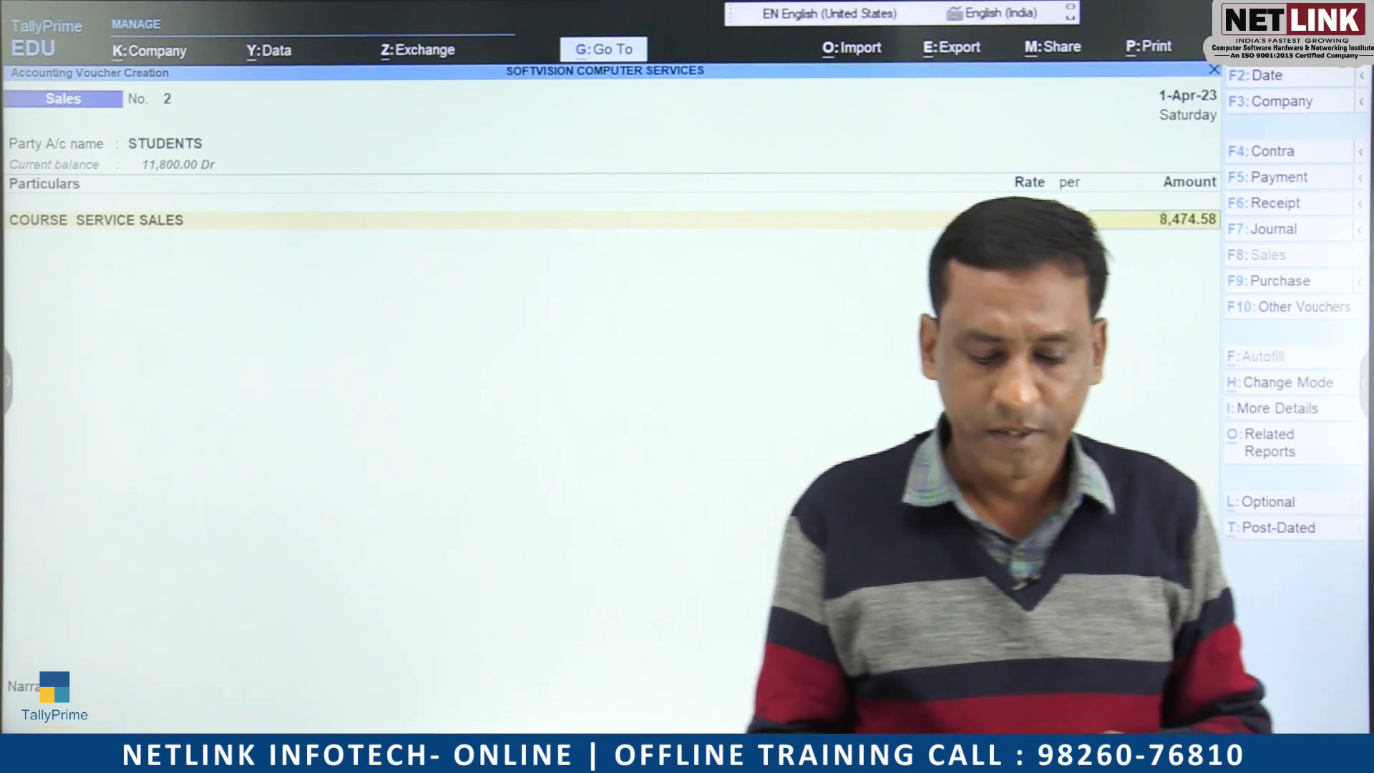
Add CGST and SGST of 762.71 each to the sales voucher and save it.
key(Return)
text(C)
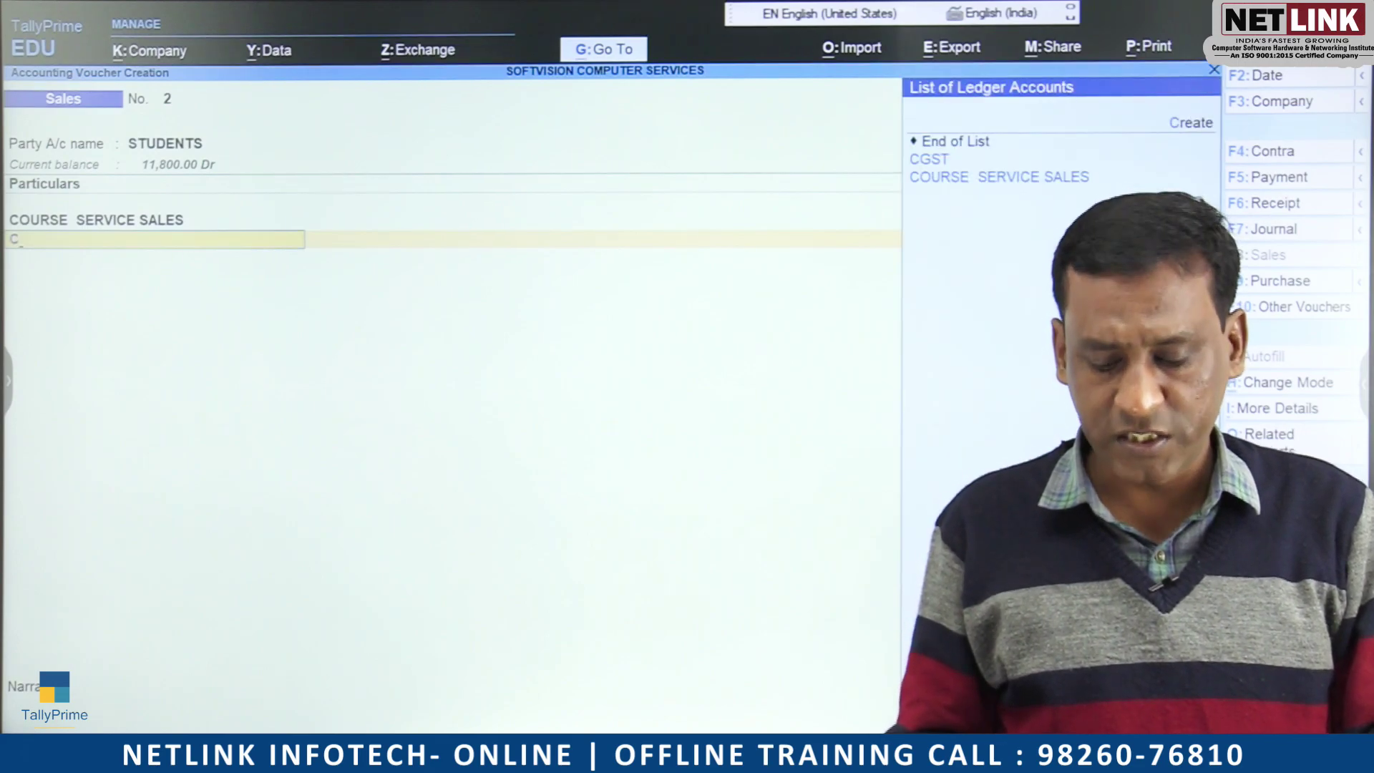
key(Return)
key(Return)
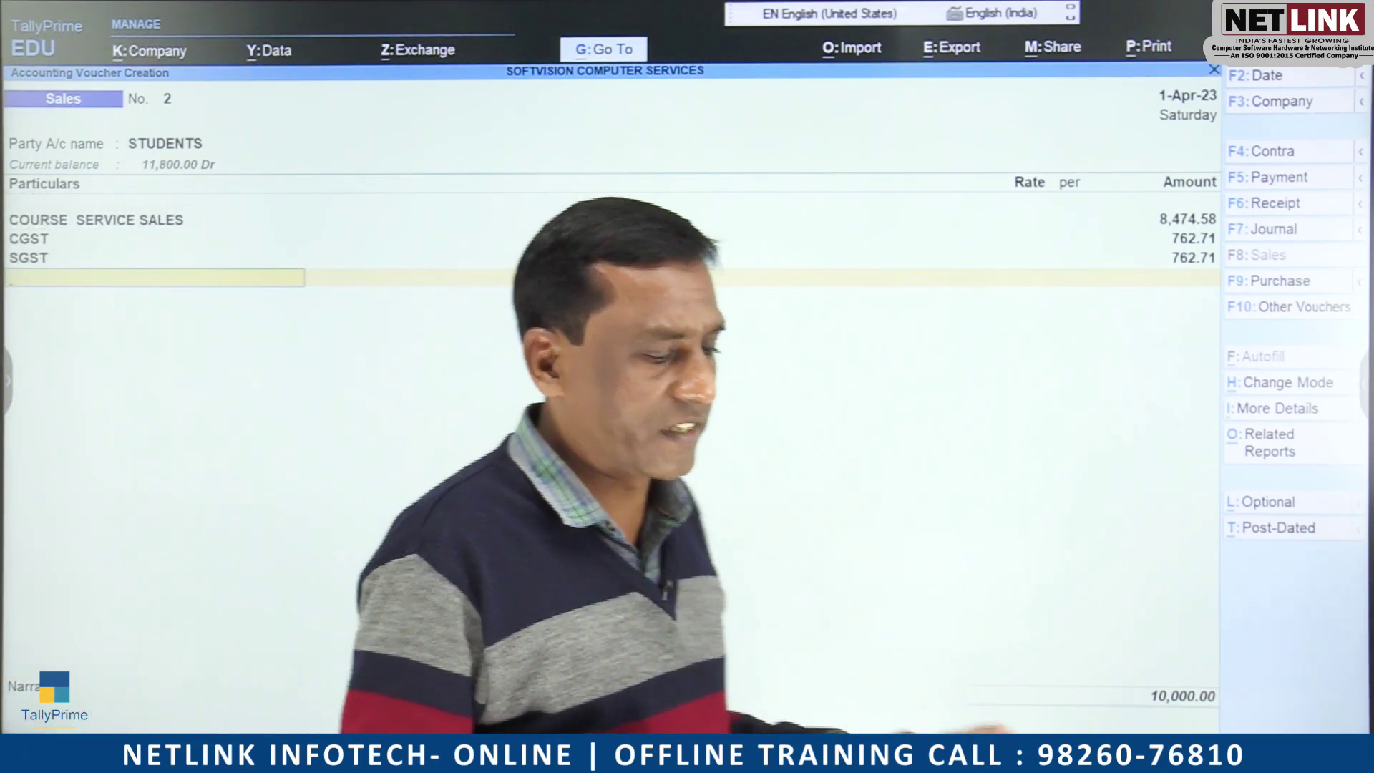
key(Return)
key(Return)
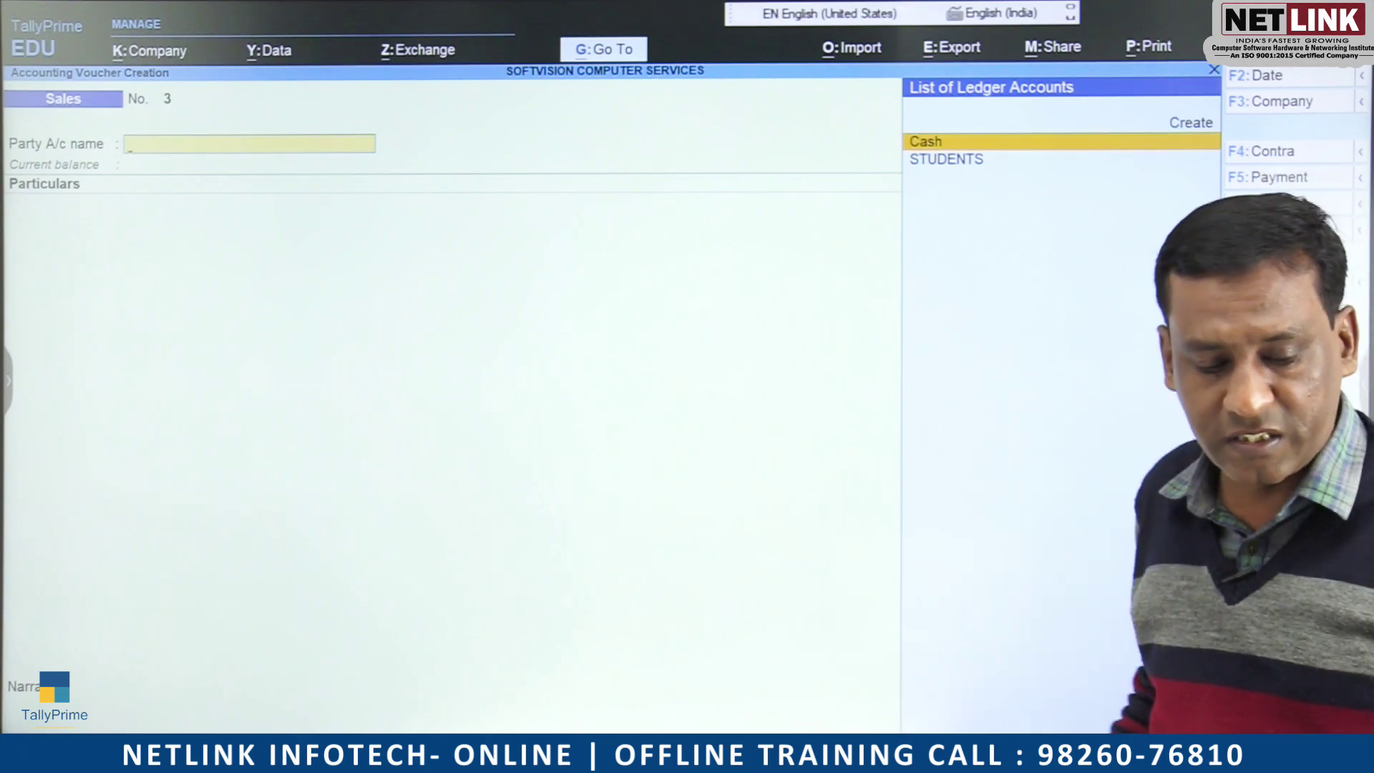
Examine Duties & Taxes under Current Liabilities in the Balance Sheet and return to the Gateway of Tally.
key(y)
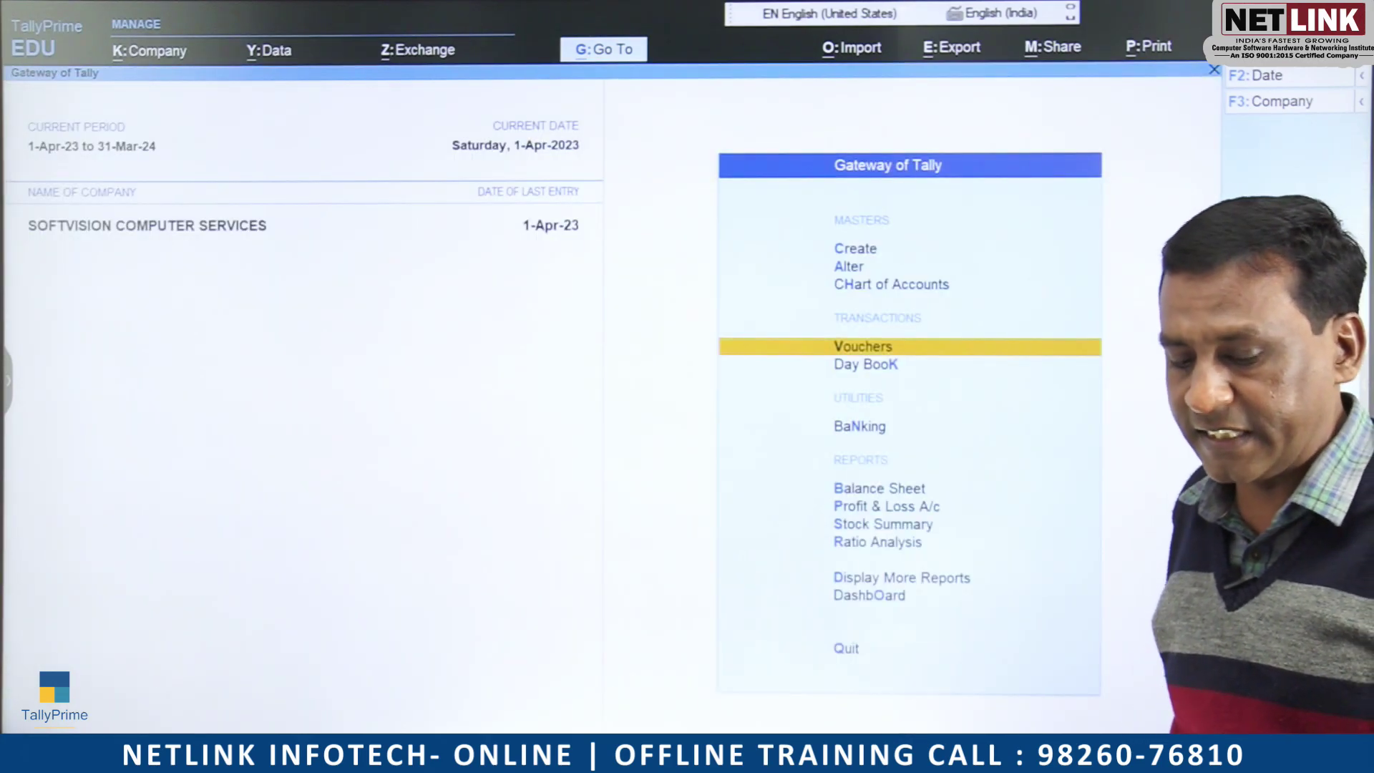
key(Return)
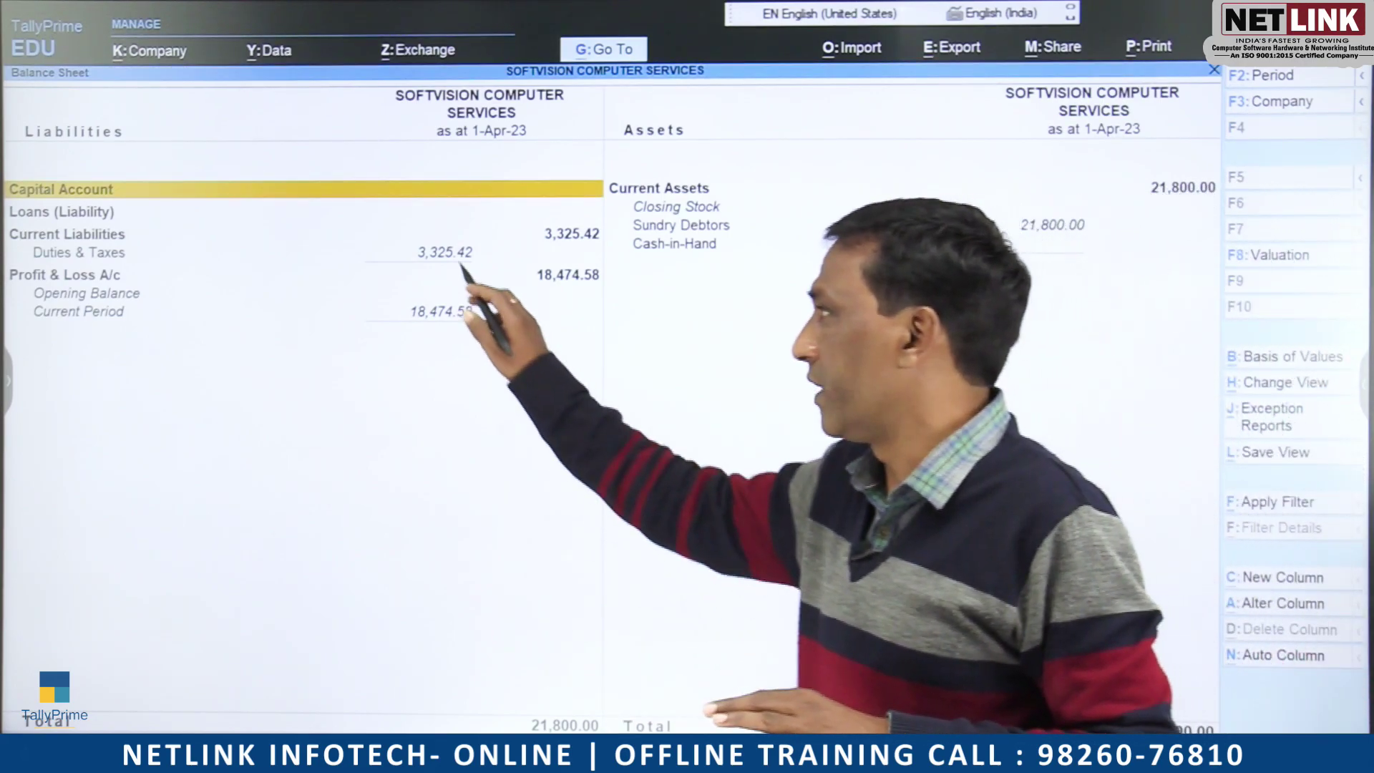
click(79, 252)
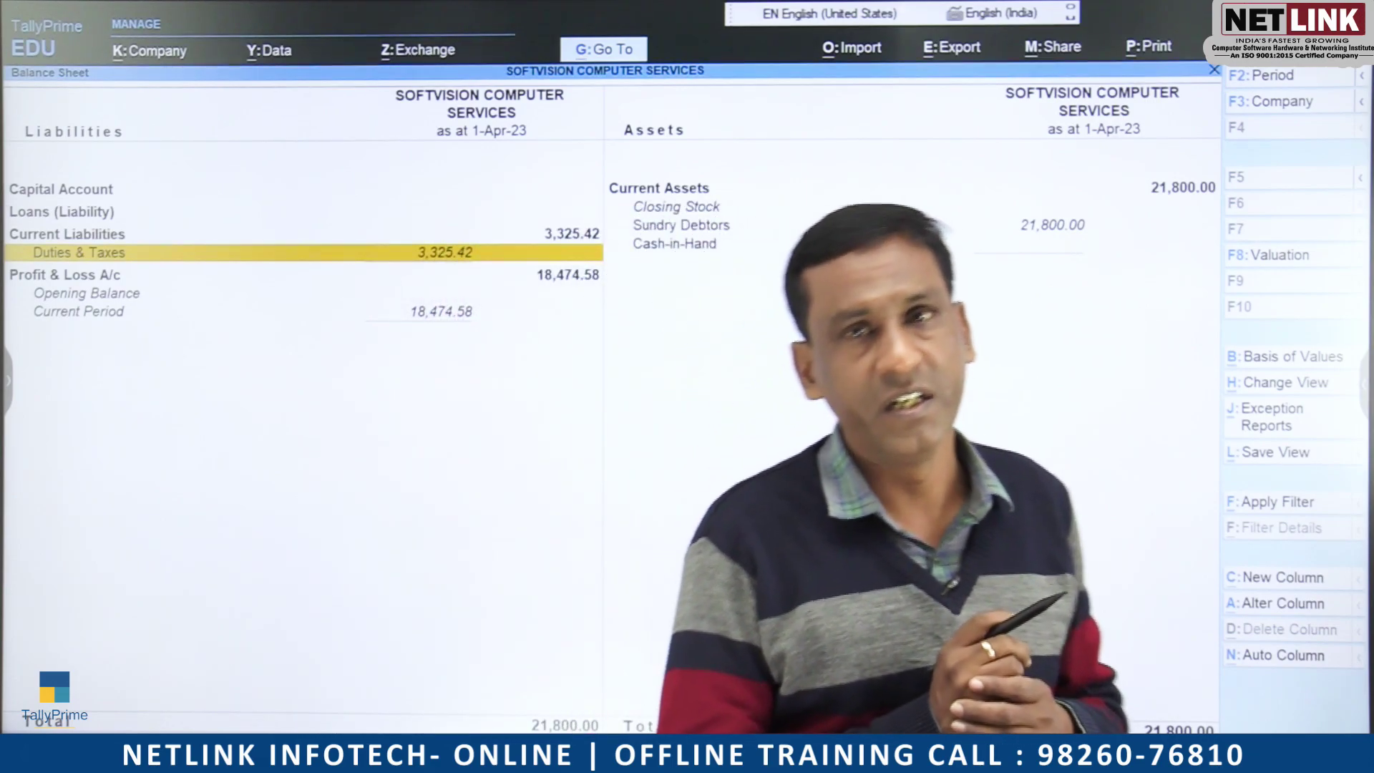
key(Escape)
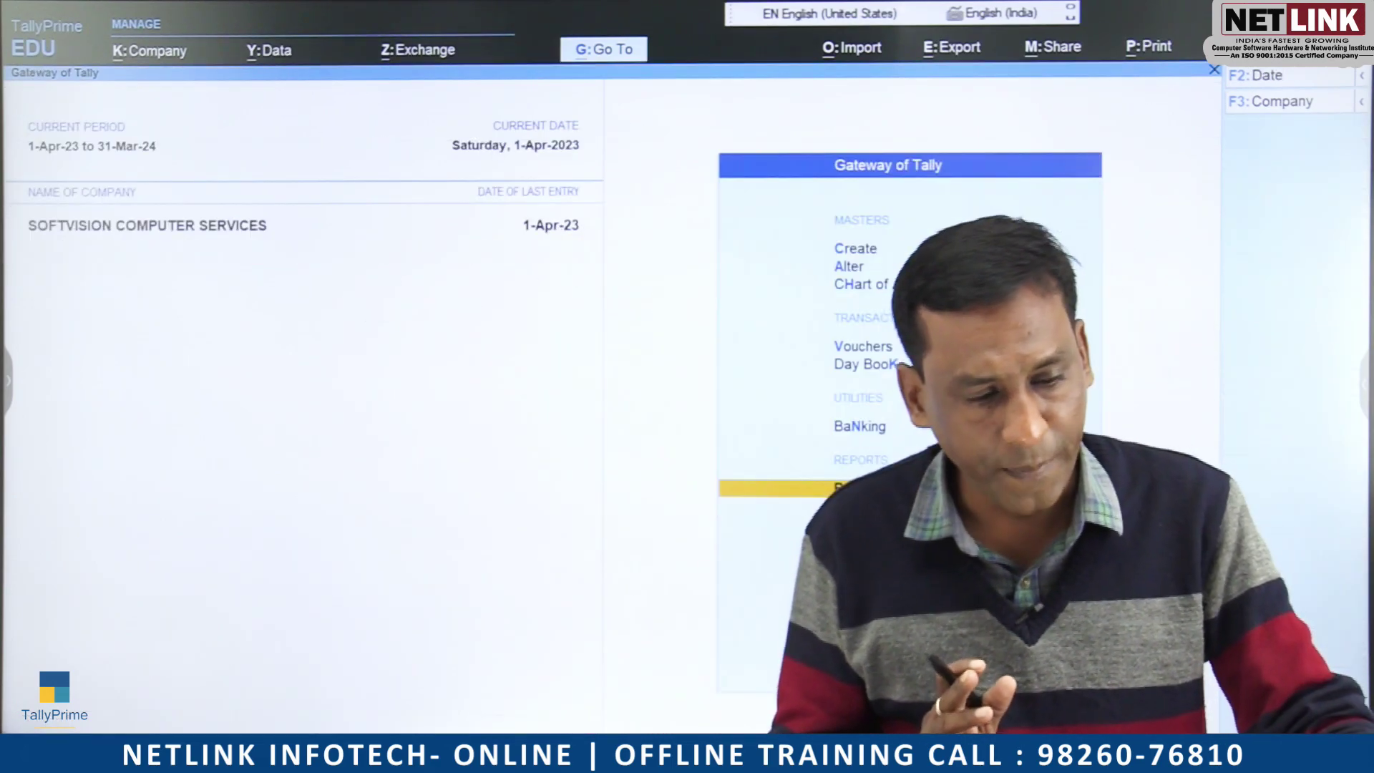
key(Escape)
key(Escape)
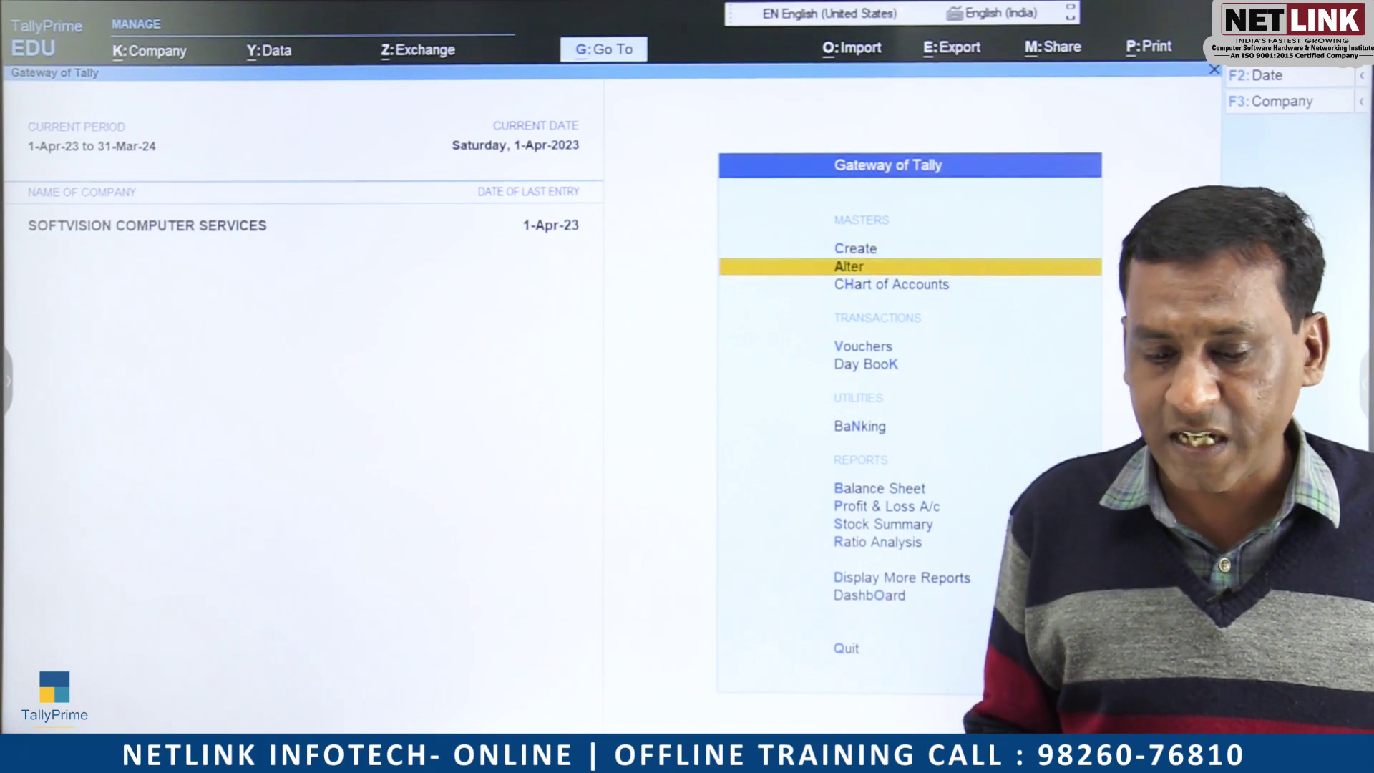
From a purchase voucher, create a party ledger named AK NEWS PAPER under Sundry Creditors.
key(Return)
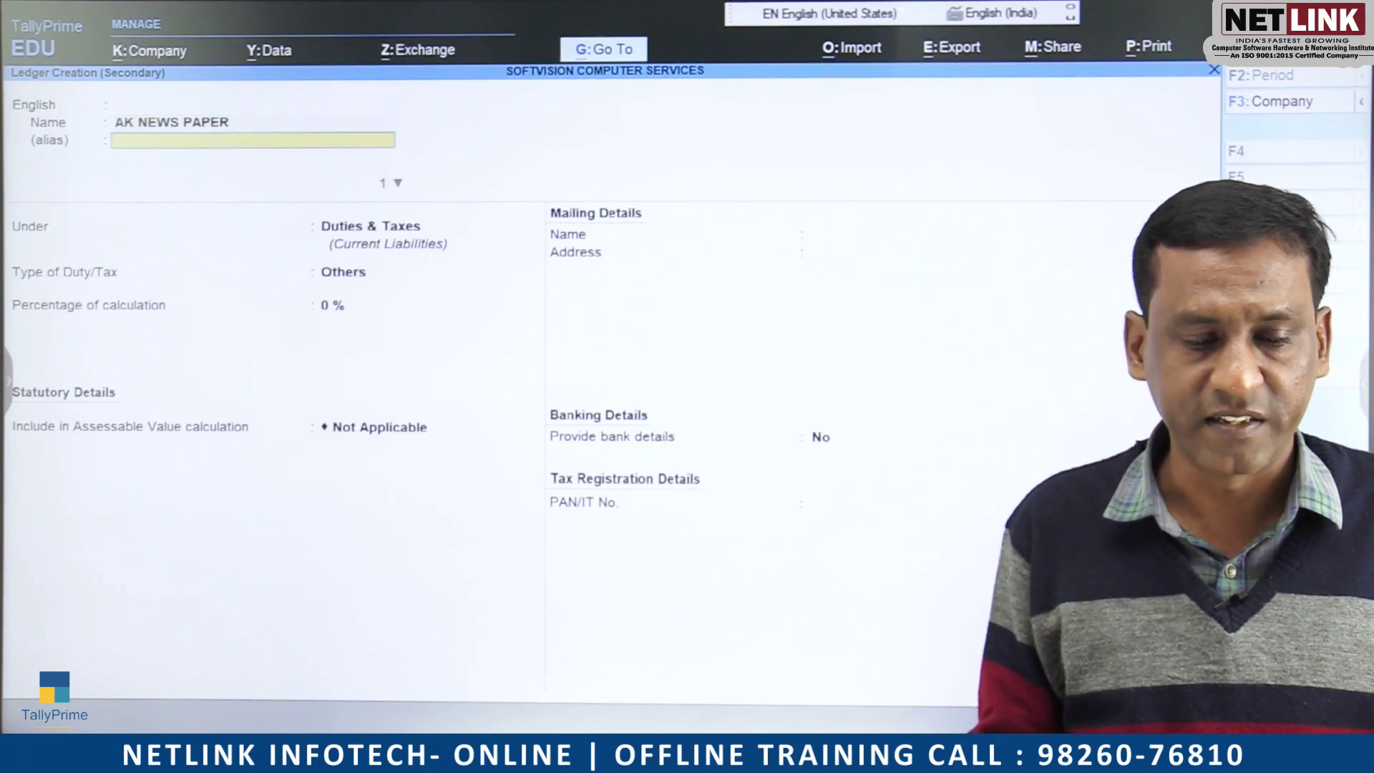
key(Return)
key(Return)
text(SUND)
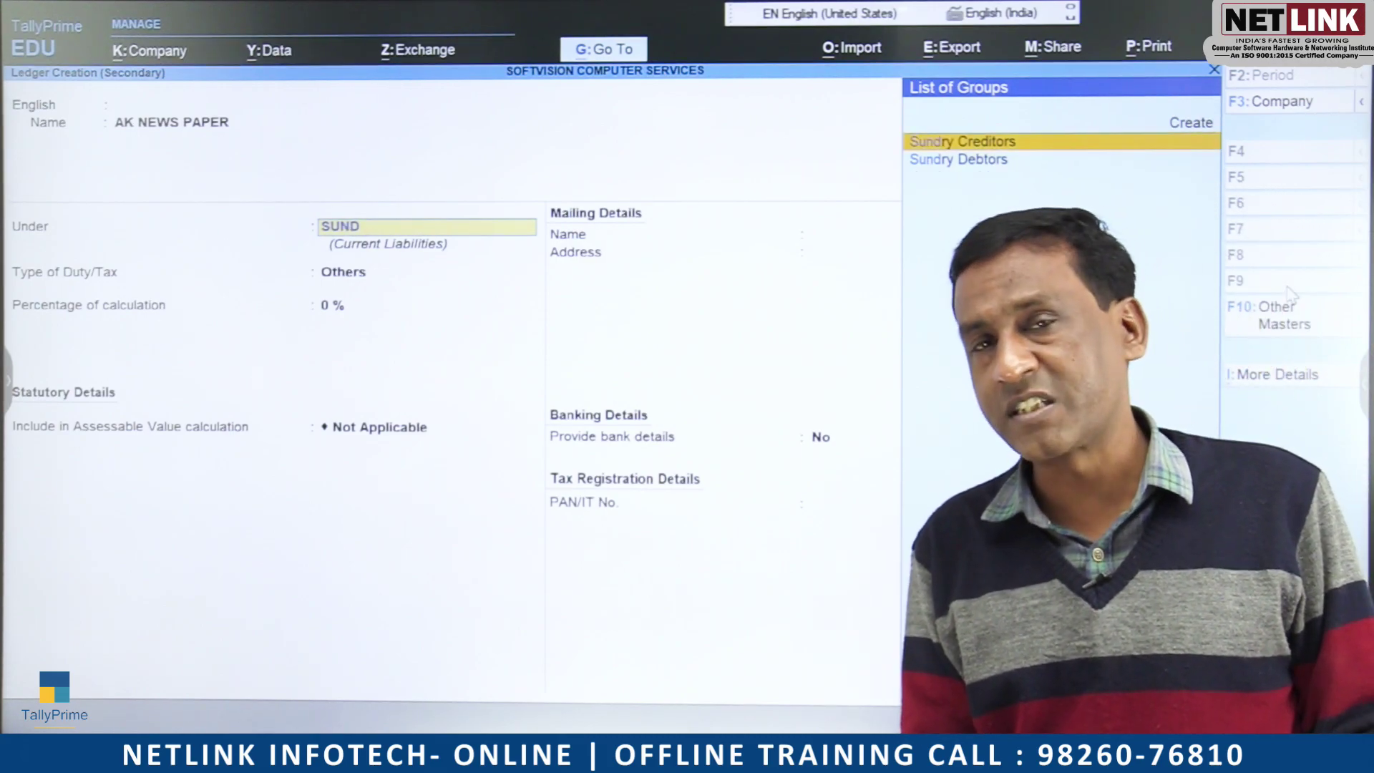
key(Return)
Keep bill-by-bill balances, Madhya Pradesh and Regular registration for AK NEWS PAPER, leave its GSTIN blank, and save the ledger.
key(Return)
key(Return)
key(Return)
key(Return)
key(Return)
key(Return)
key(Return)
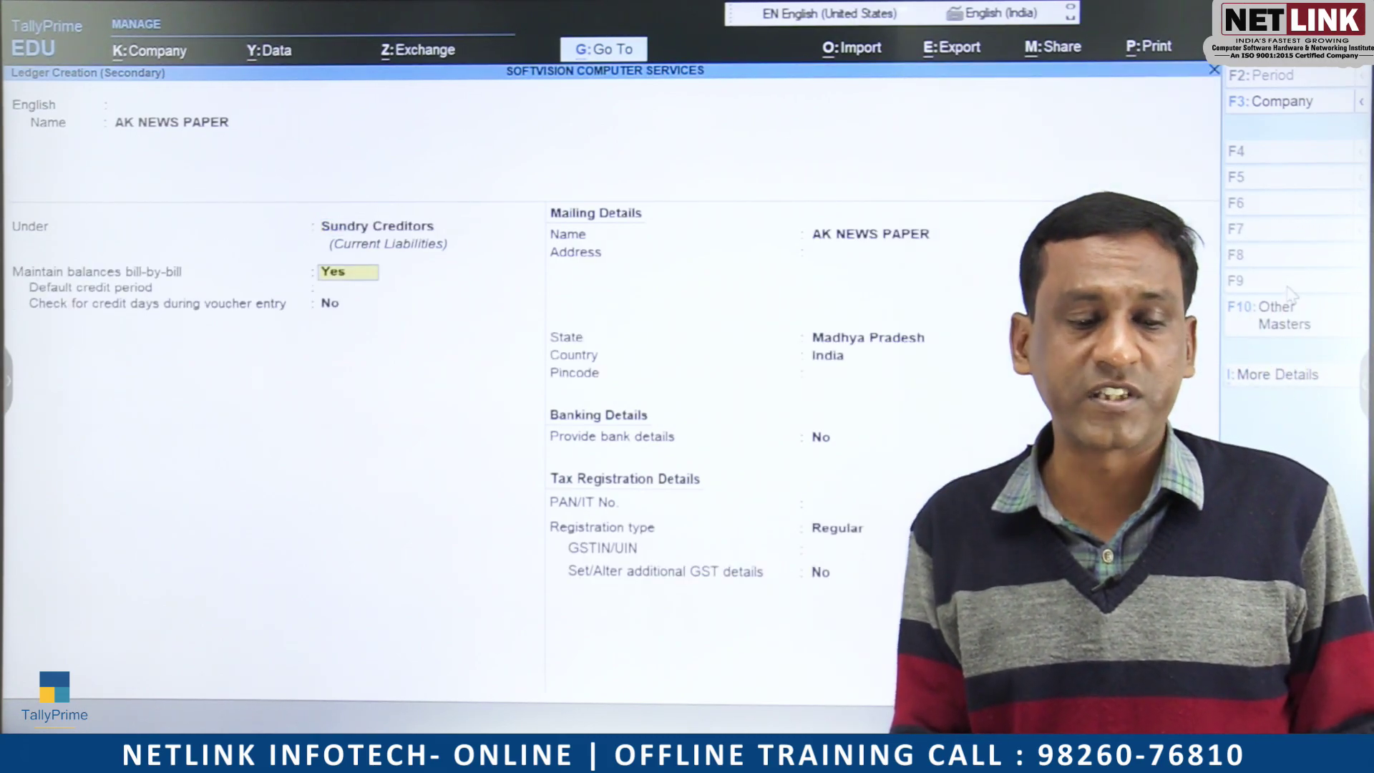
key(Return)
key(Return)
key(Return)
key(Return)
key(Return)
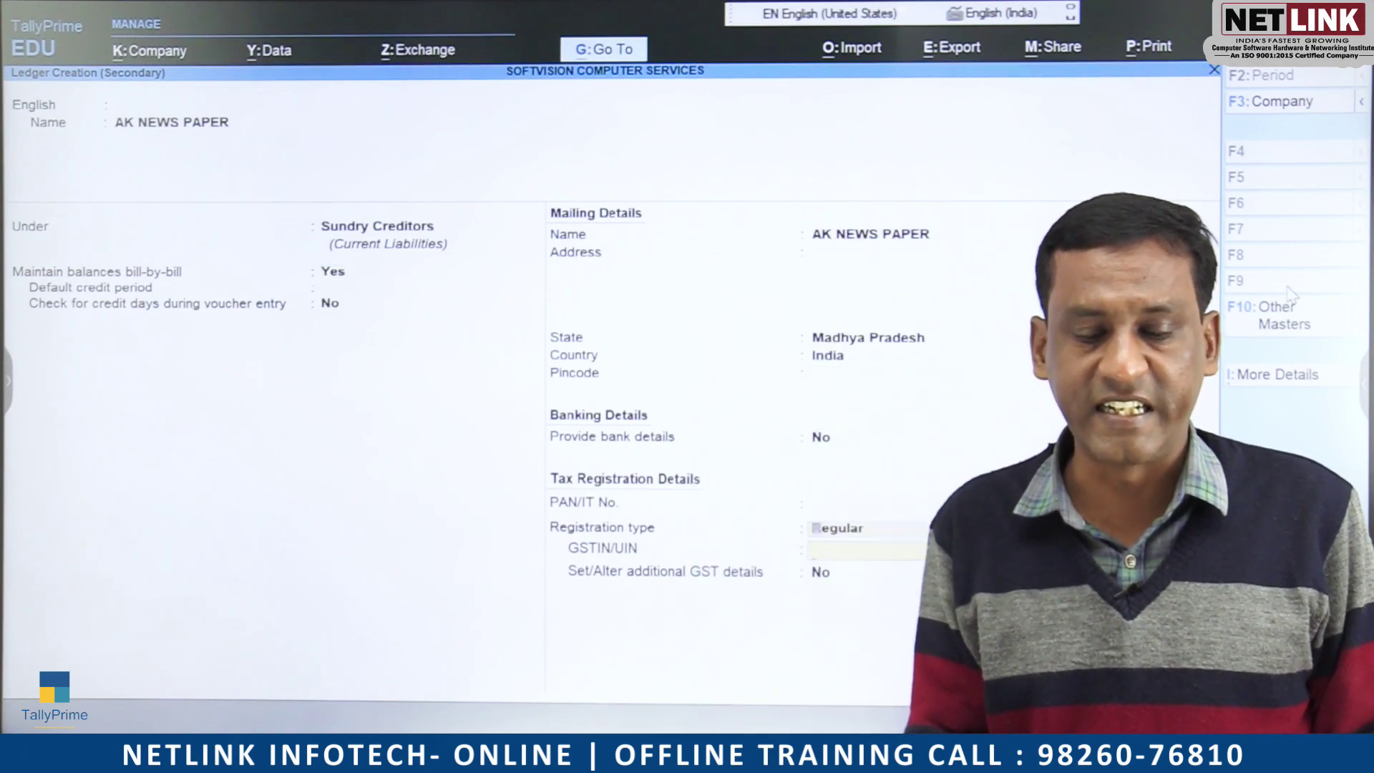
key(Return)
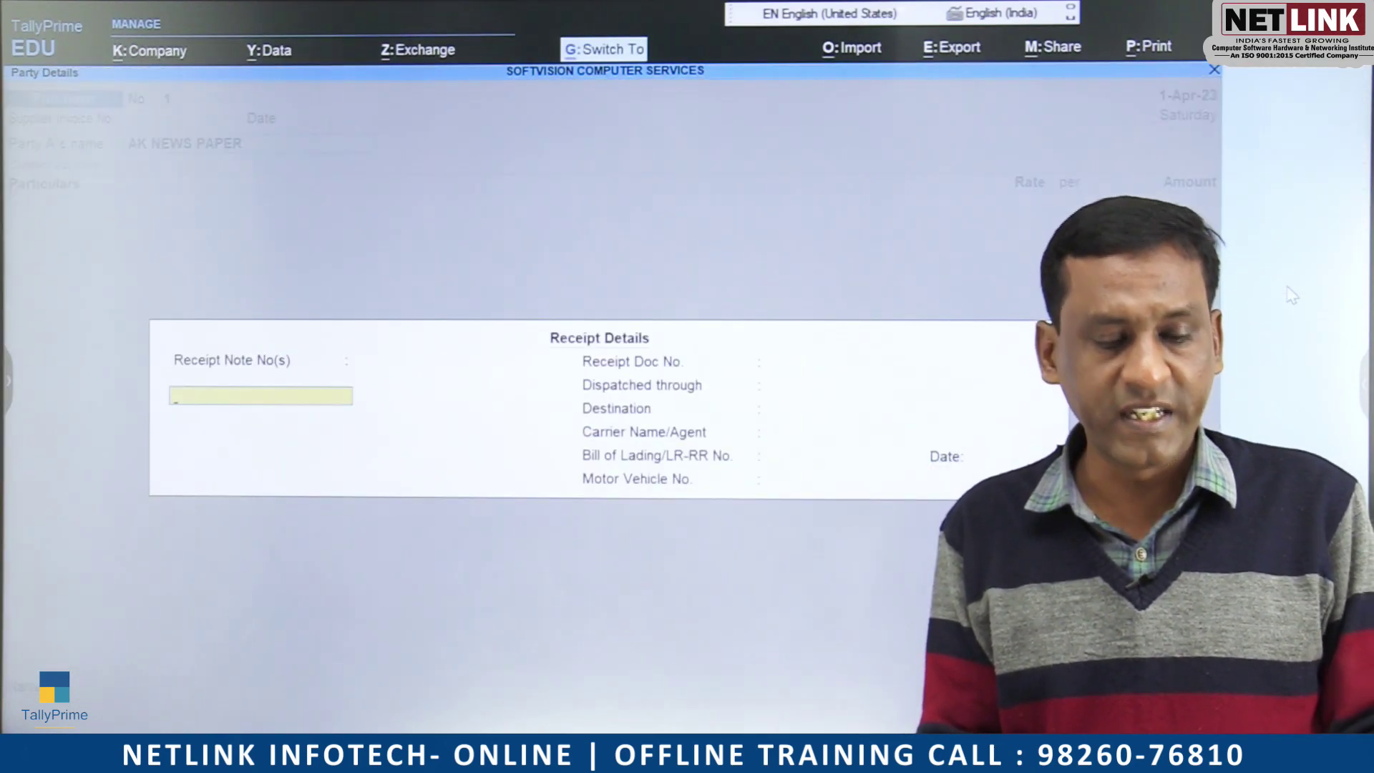
Accept the purchase voucher's receipt and party details for AK NEWS PAPER without entries.
key(Return)
key(Return)
key(Return)
key(Return)
key(Return)
key(Return)
key(Return)
key(Return)
key(Return)
key(Return)
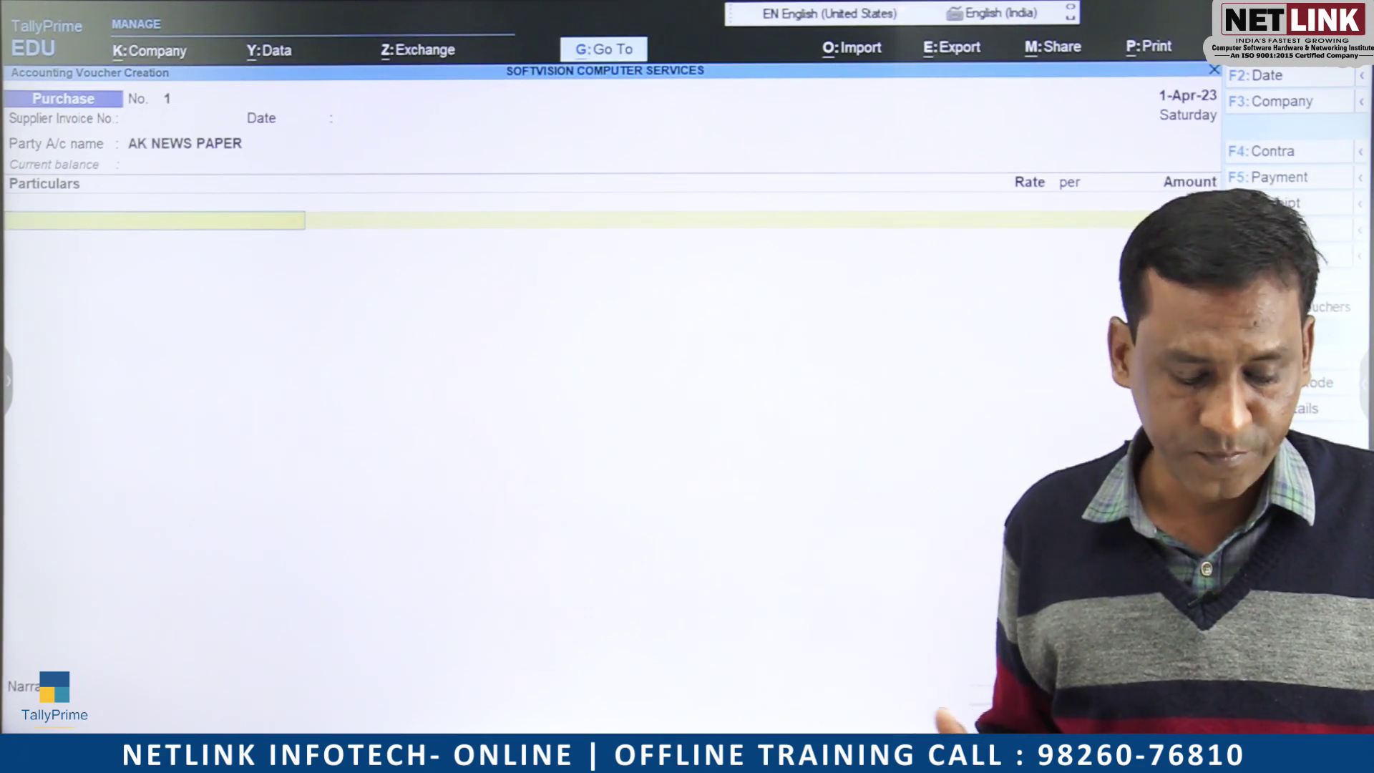
Create a ledger named ADVT SERVICE PURCHASE under Purchase Accounts.
key(alt+c)
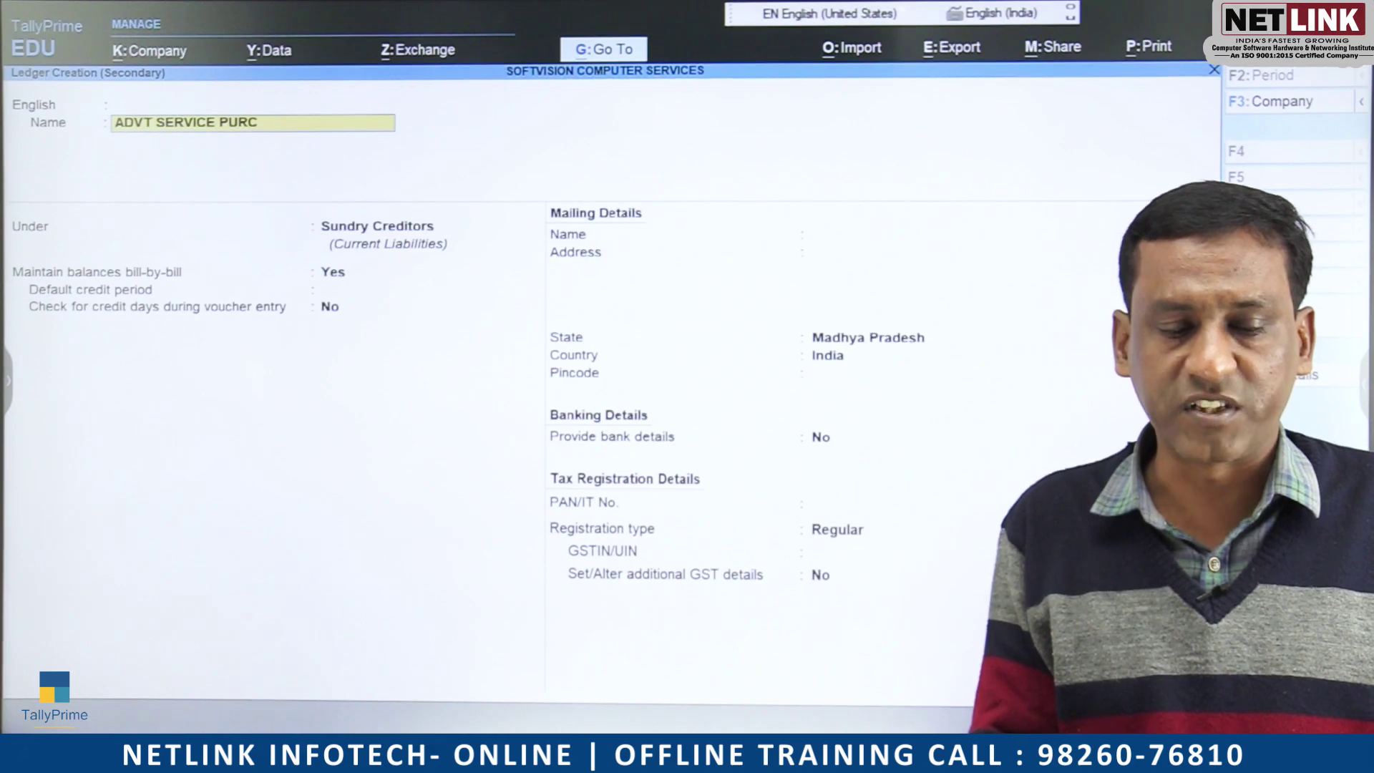
key(Return)
key(Return)
text(PUR)
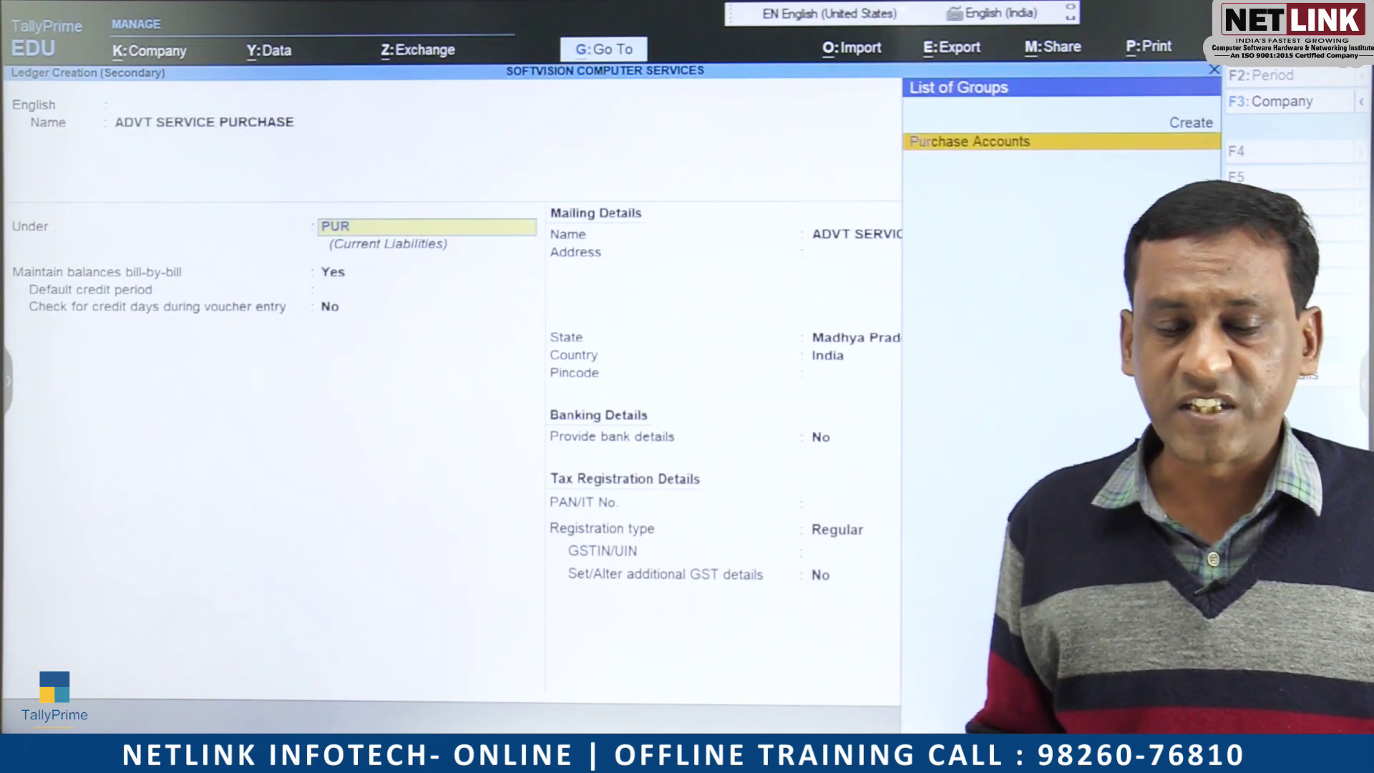
key(Return)
key(Return)
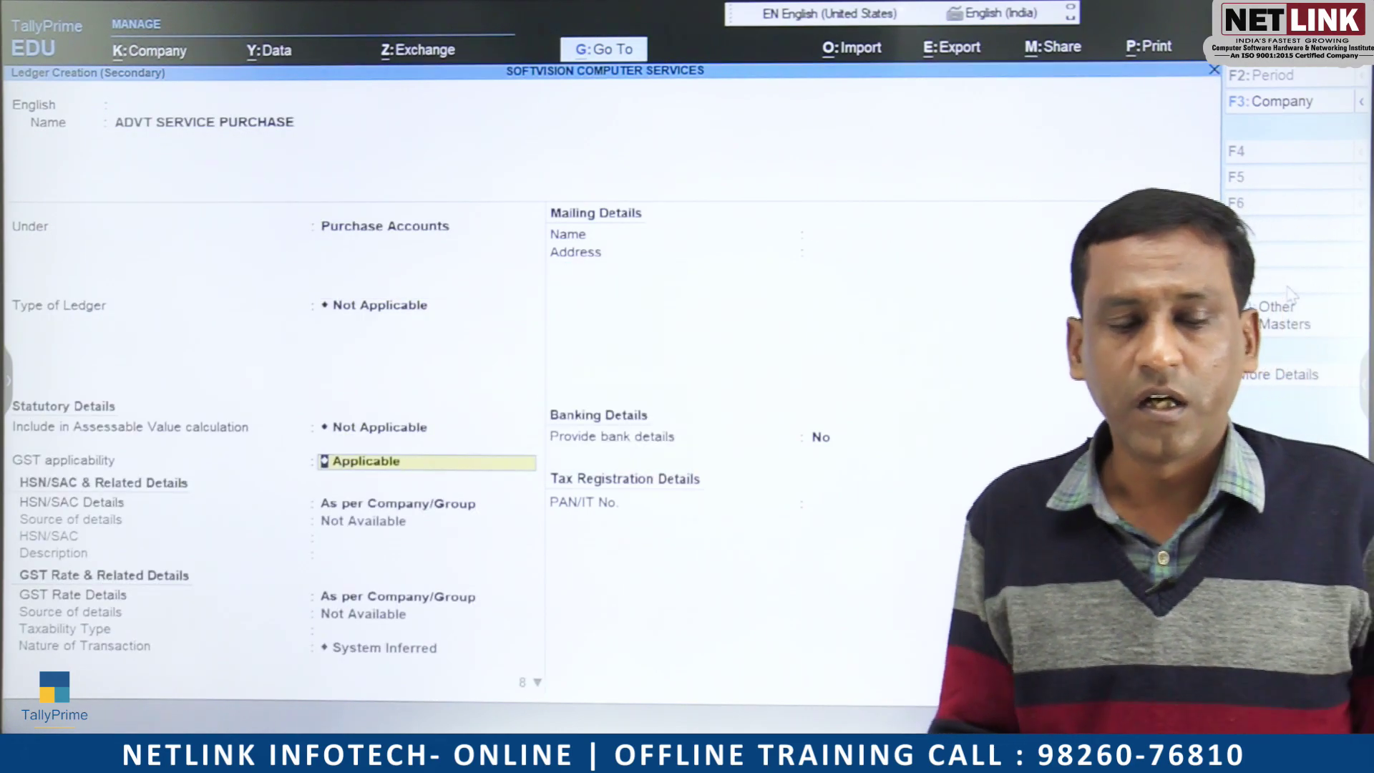
Keep GST applicable for ADVT SERVICE PURCHASE and specify HSN/SAC 54654 with no description.
key(Return)
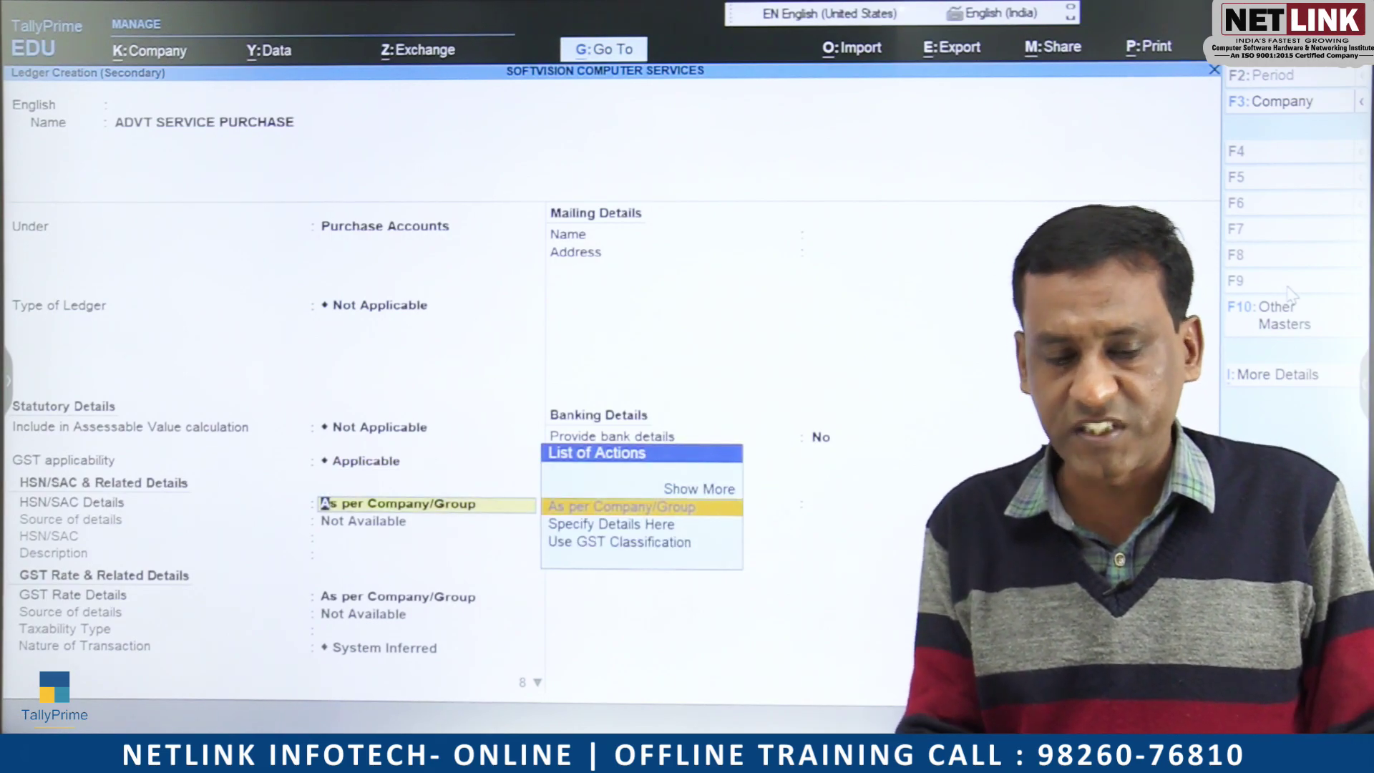
key(Down)
key(Return)
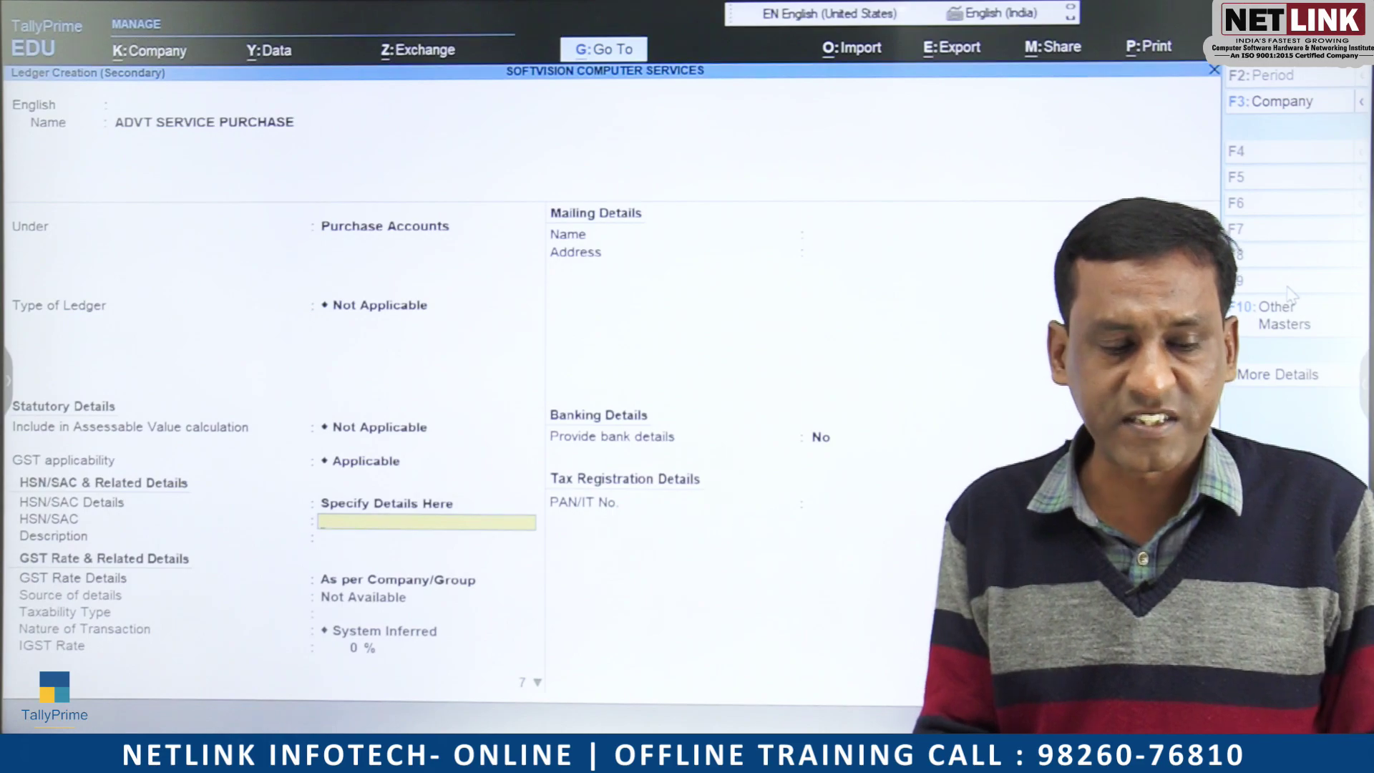
text(54654)
key(Return)
key(Return)
Specify the ledger's GST rate details as Taxable, Local Purchase - Taxable, with IGST 18%, CGST 9% and SGST 9%.
key(Down)
key(Return)
key(Return)
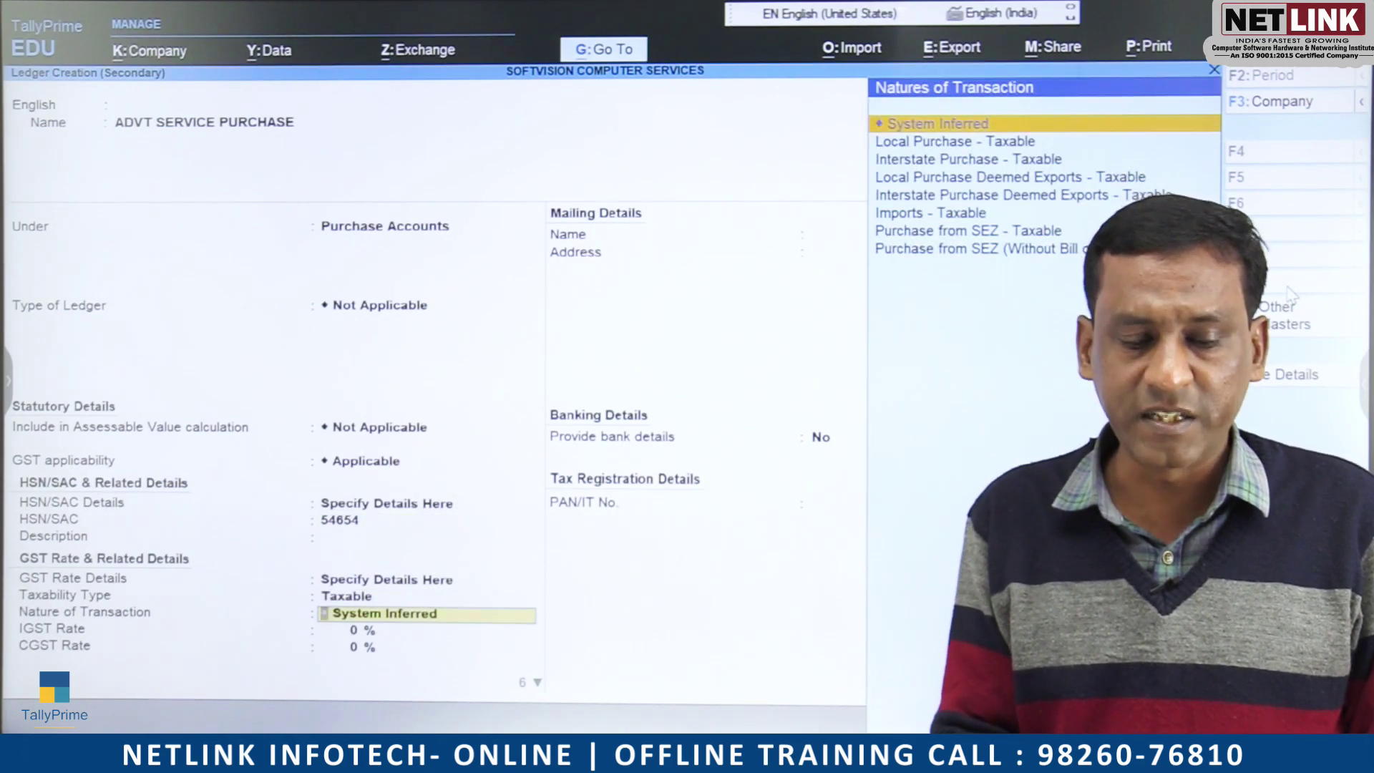
key(Return)
key(BackSpace)
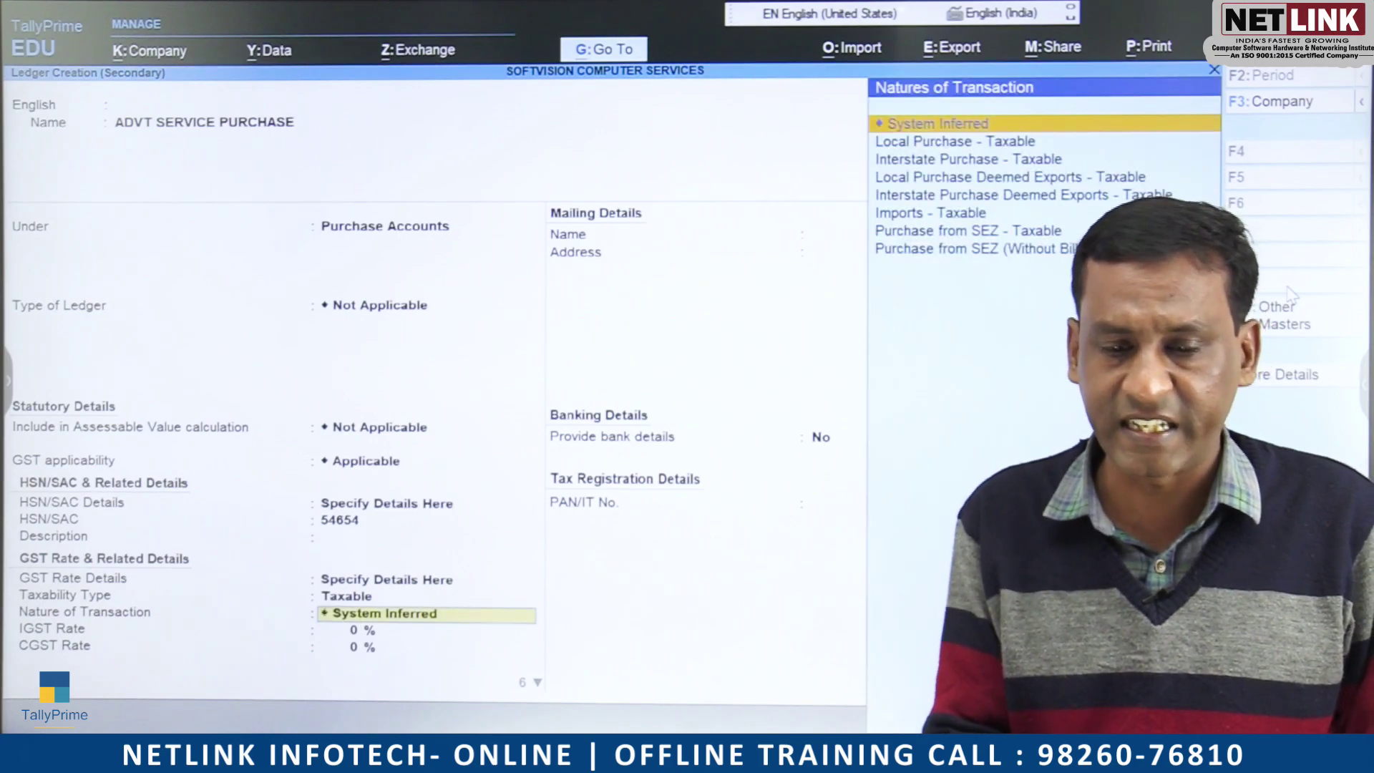
key(Down)
key(Return)
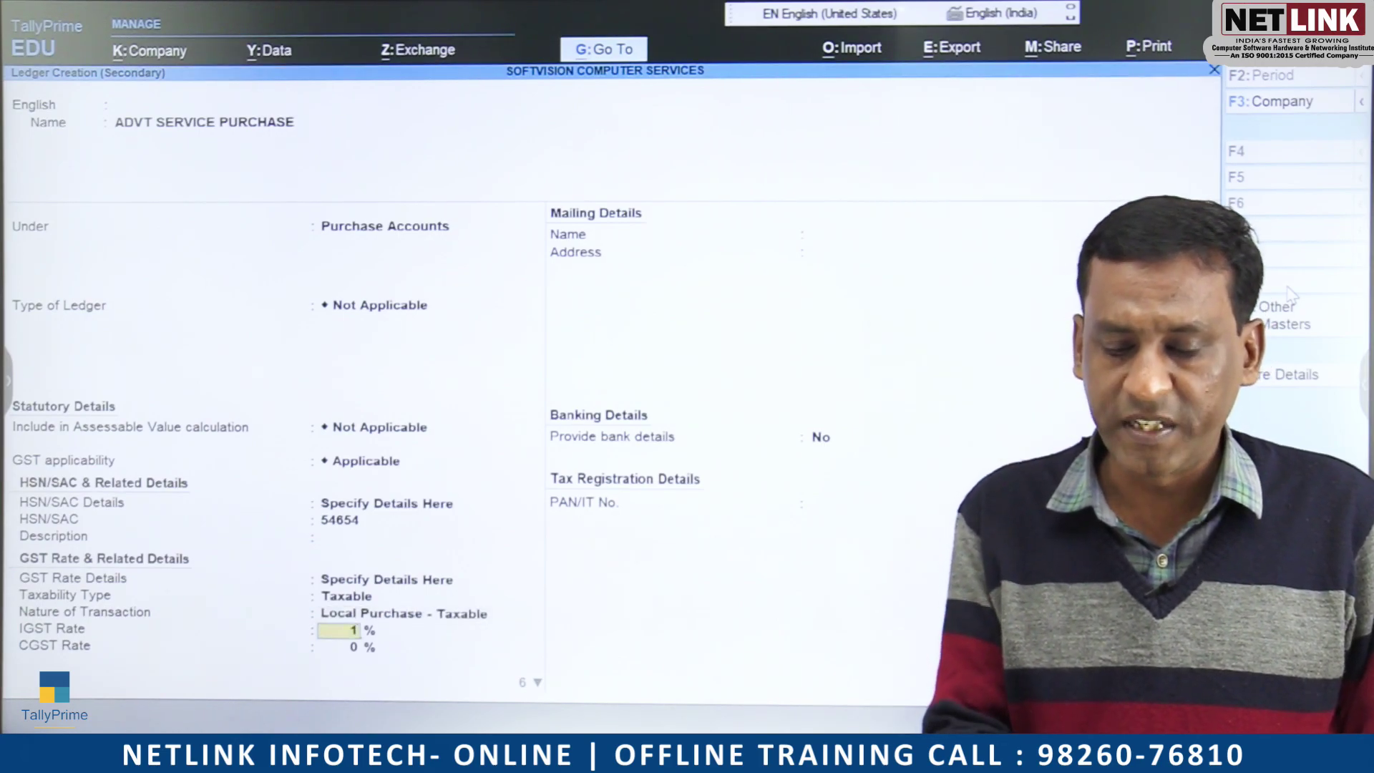
key(Return)
key(Return)
key(Return)
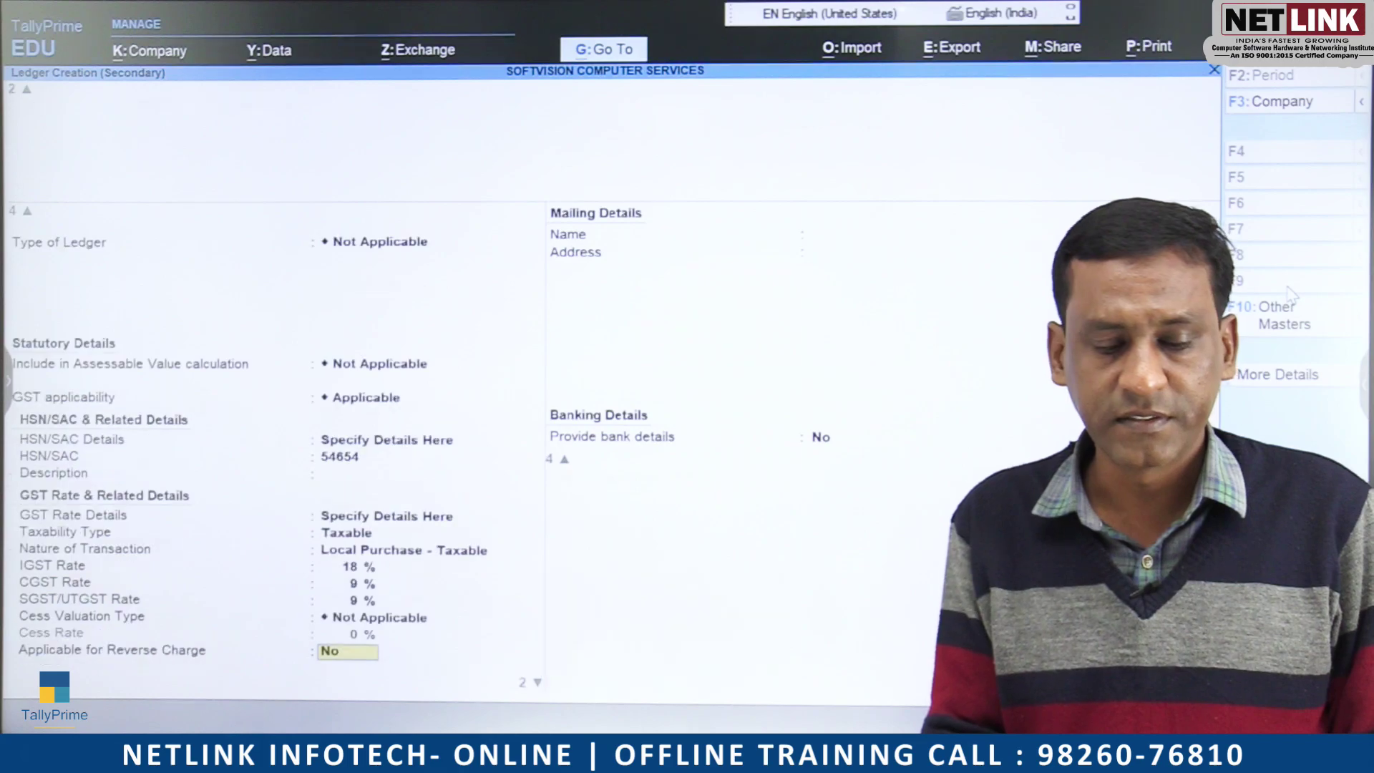
Set reverse charge to No, input tax credit eligibility to Yes and supply type to Services, and save the ledger.
key(Return)
key(Return)
key(Return)
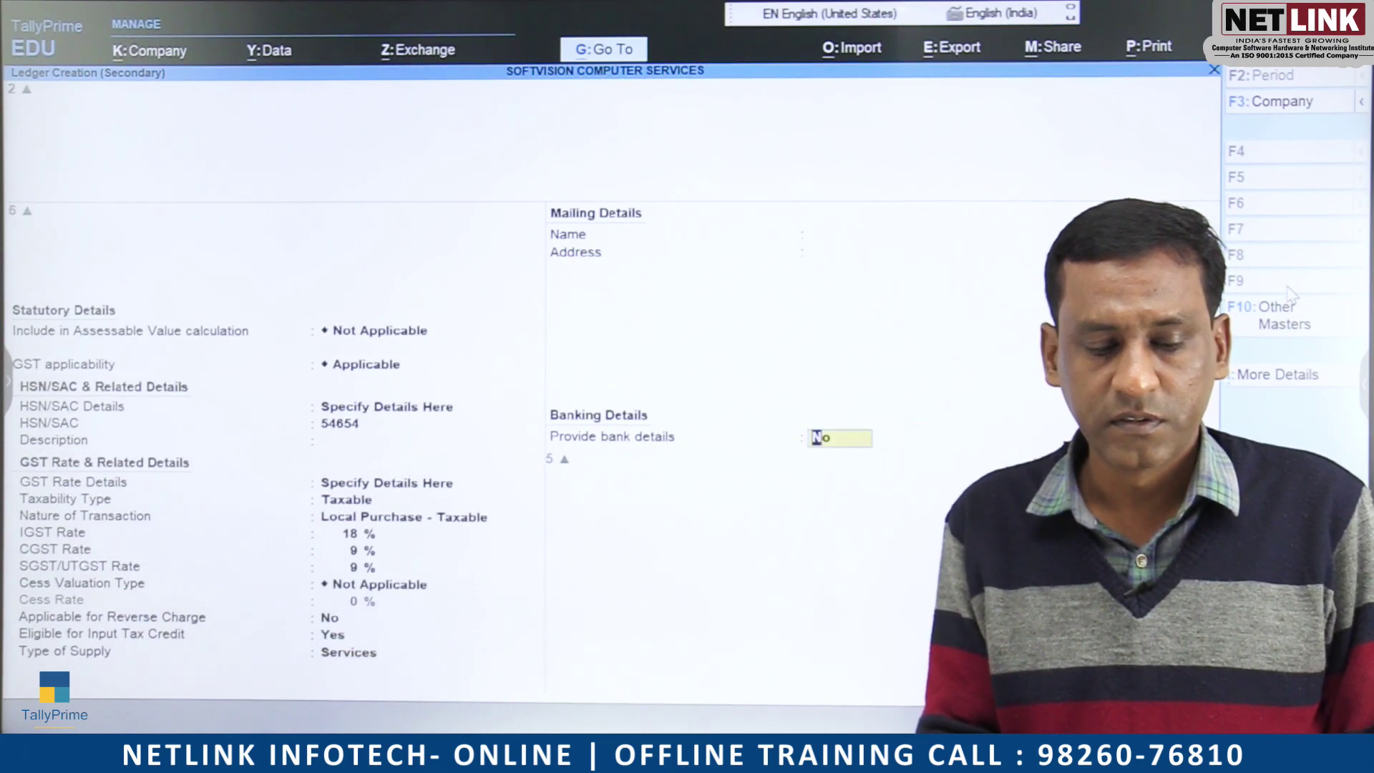
key(Return)
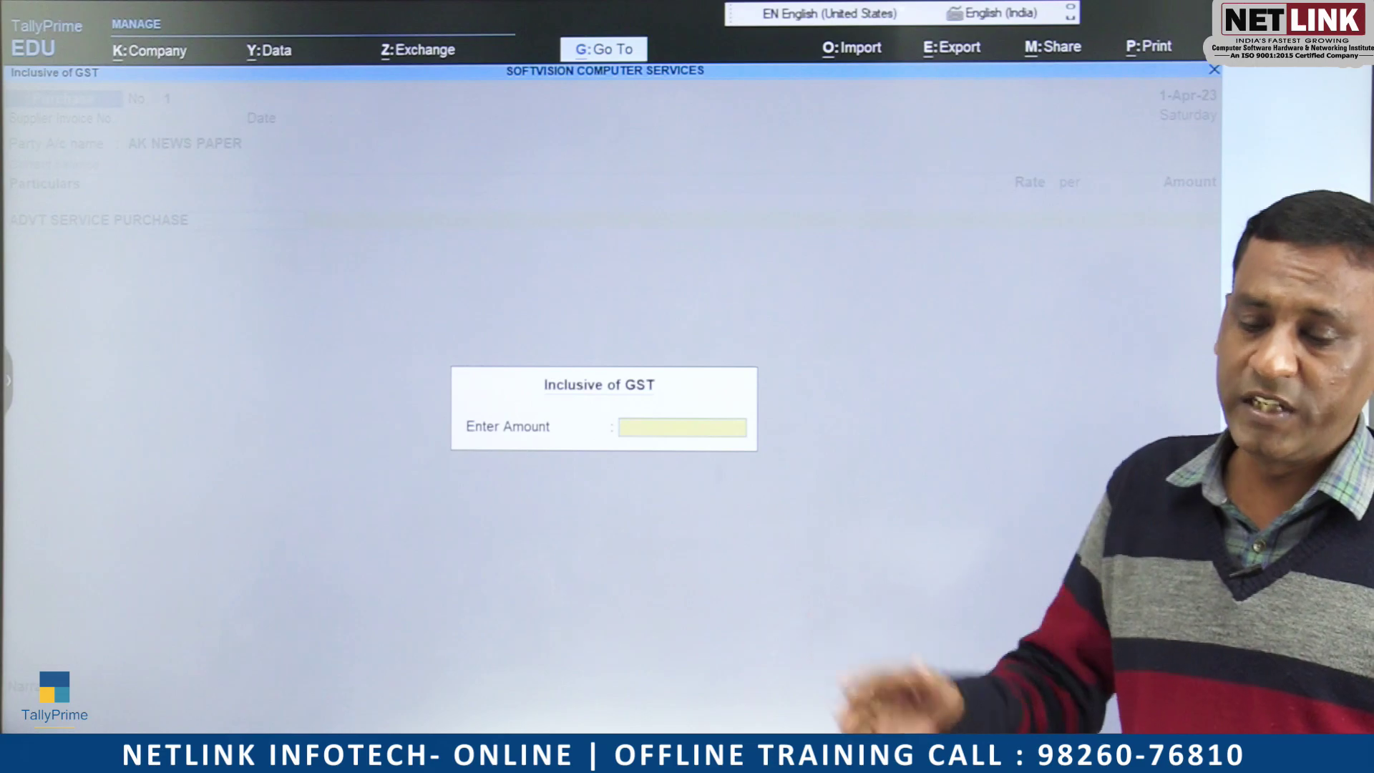
Leave the GST-inclusive amount blank and set the ADVT SERVICE PURCHASE amount to 5,000.
key(Return)
text(5000)
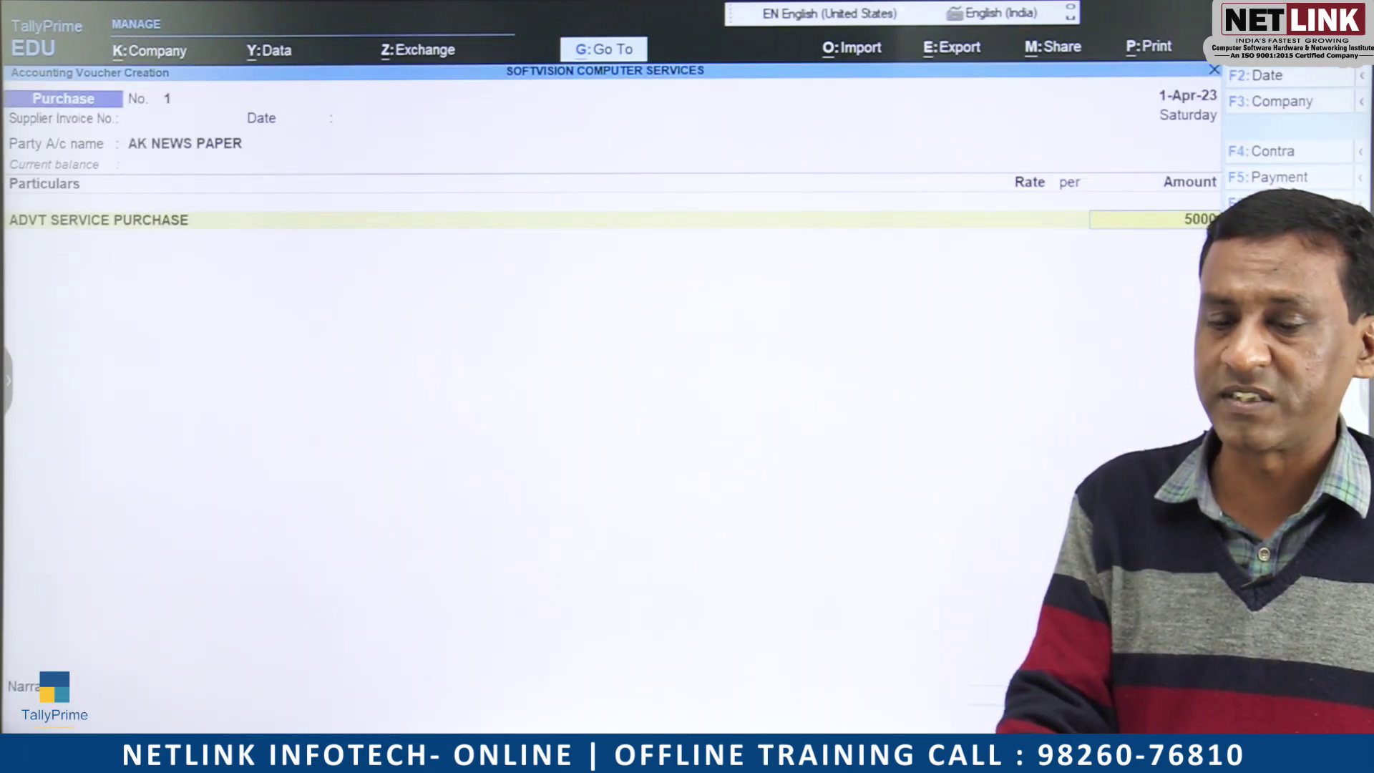
key(Return)
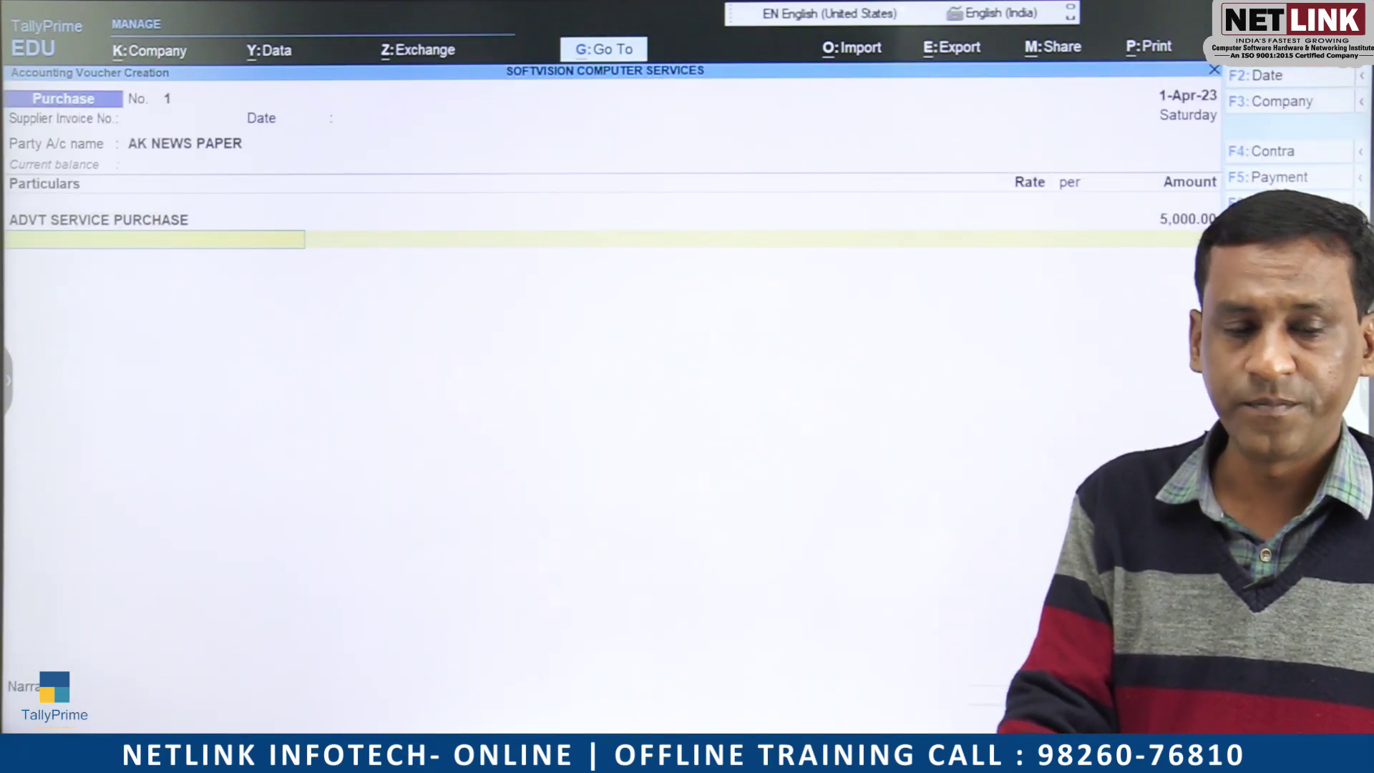
Add CGST and SGST of 450 each to the purchase voucher and save it.
text(c)
key(Return)
key(Return)
text(sg)
key(Return)
key(Return)
key(Return)
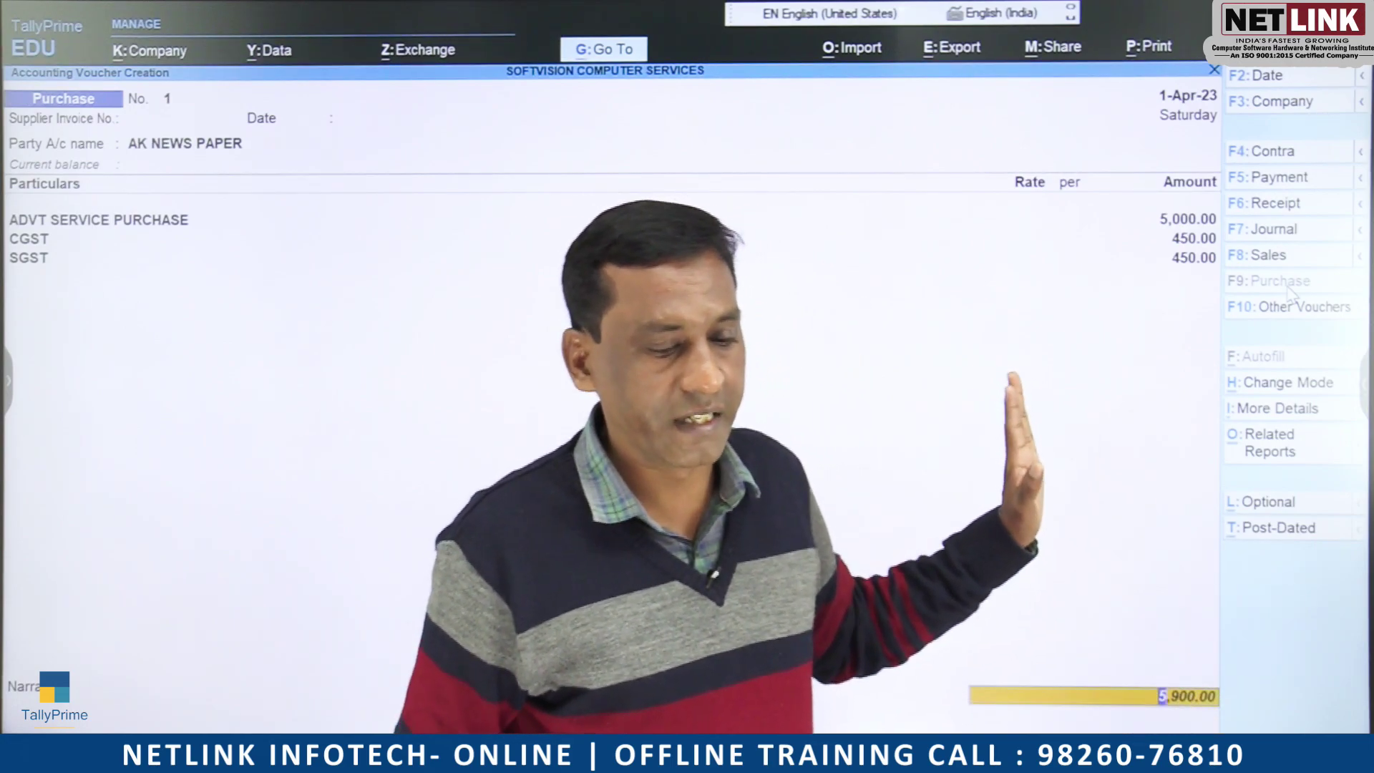
key(Return)
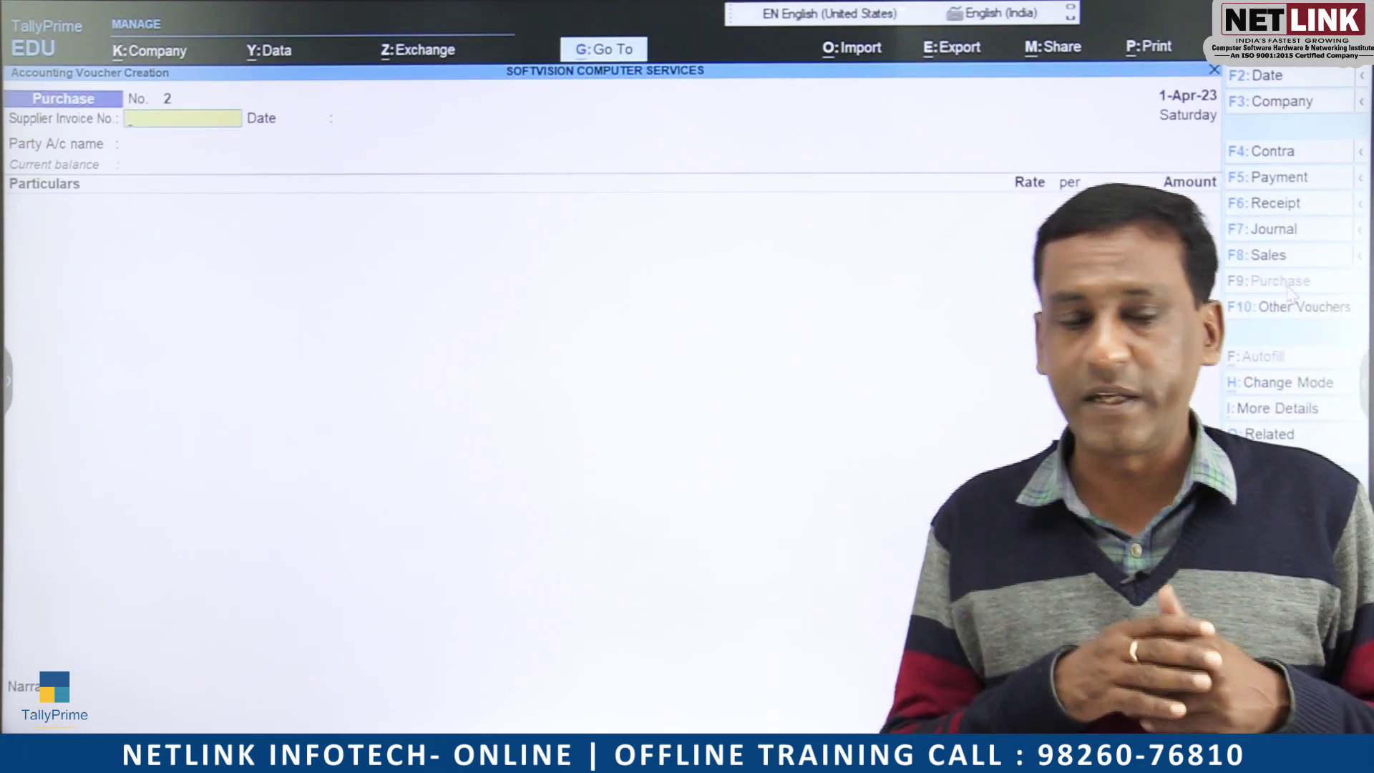
Create a supplier ledger named HOTEL AK PALACE under Sundry Creditors from the purchase voucher's party field, leaving the supplier invoice details blank.
key(Return)
key(Return)
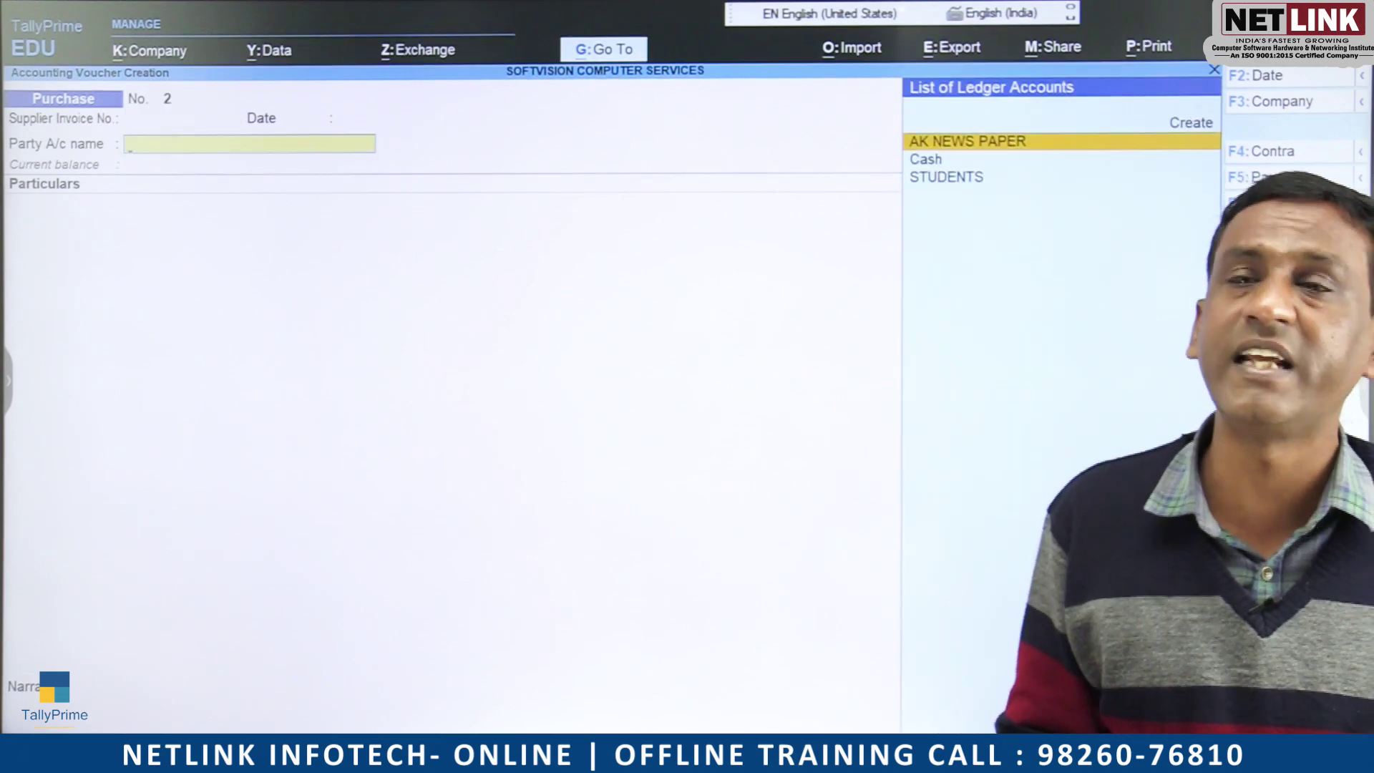
key(alt+c)
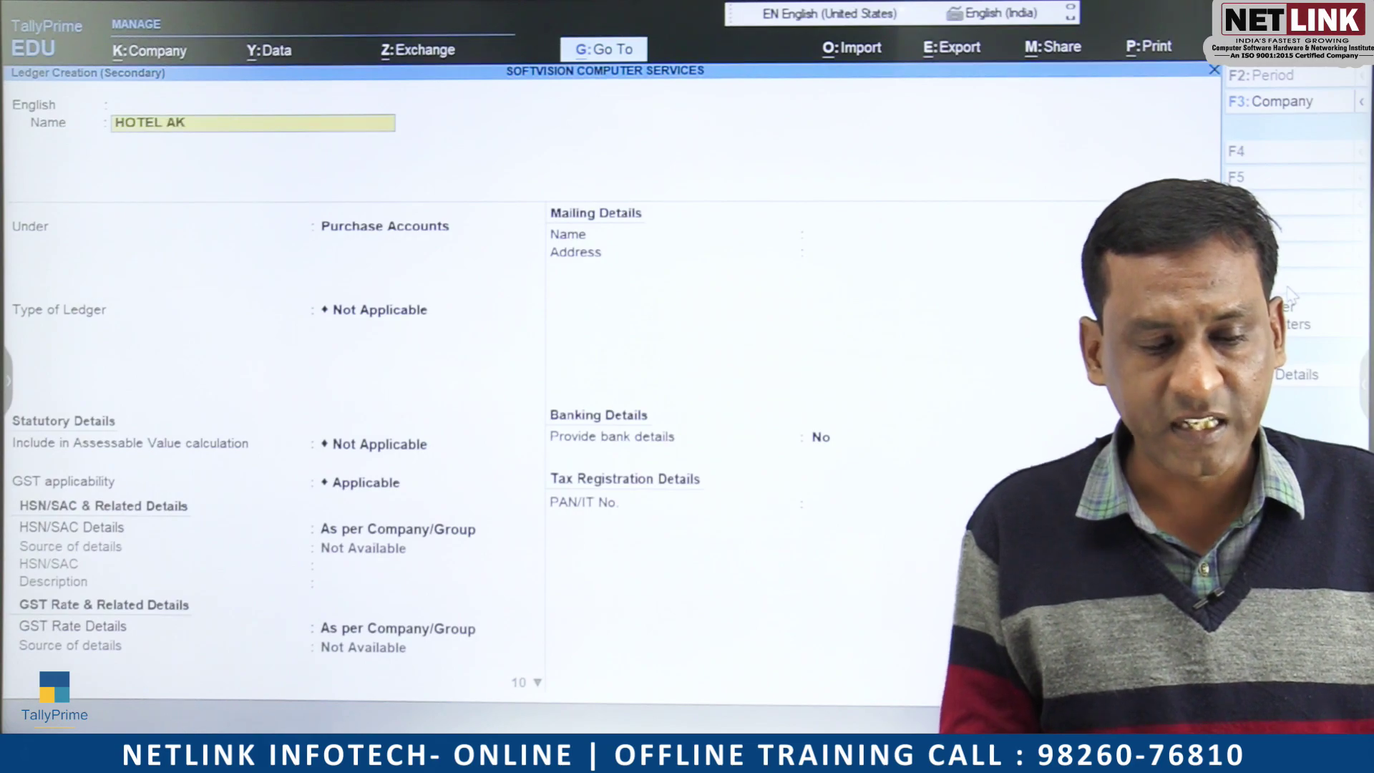
key(Return)
key(Return)
text(SUND)
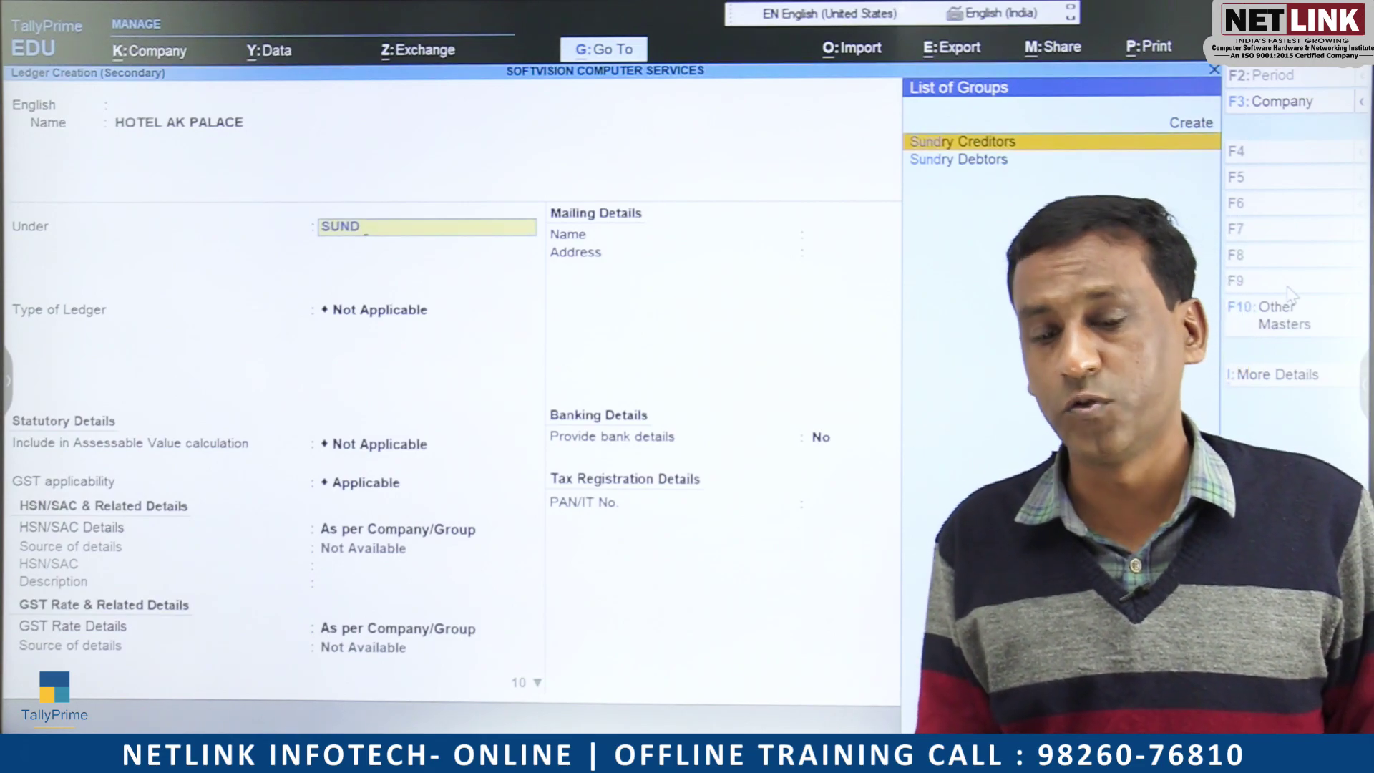
key(Return)
Keep the ledger's default bill-by-bill settings and Madhya Pradesh, India mailing details, save it and accept the voucher's party details.
key(Return)
key(Return)
key(Return)
key(Return)
key(Return)
key(Return)
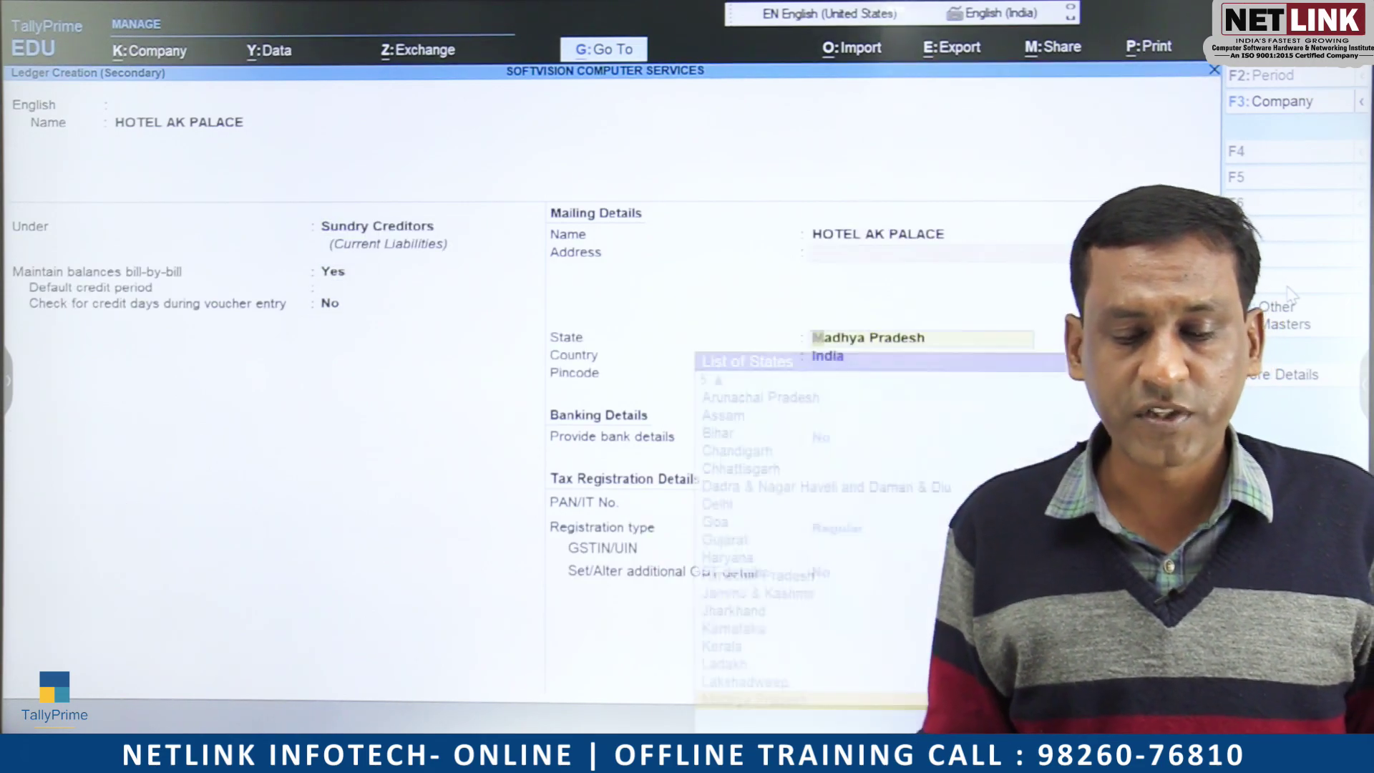
key(Return)
key(Return)
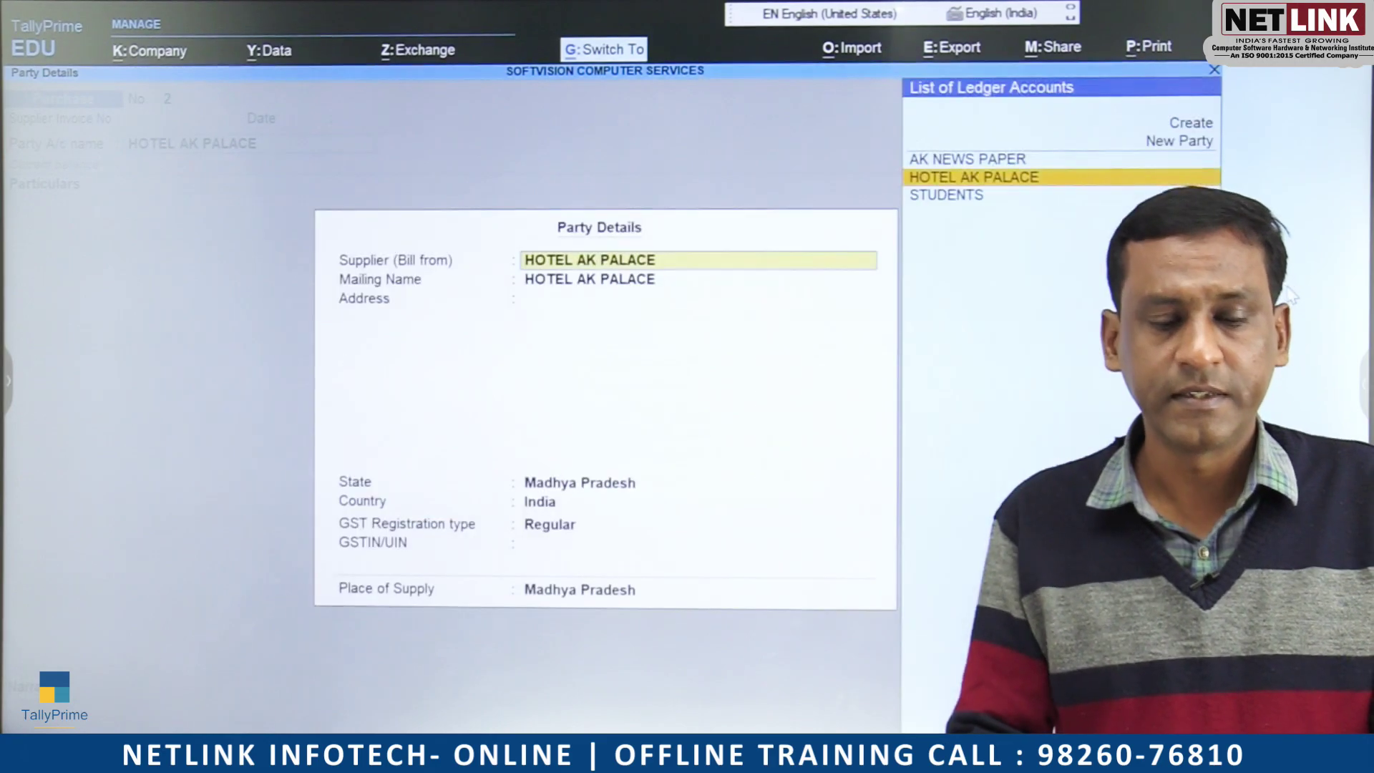
key(Return)
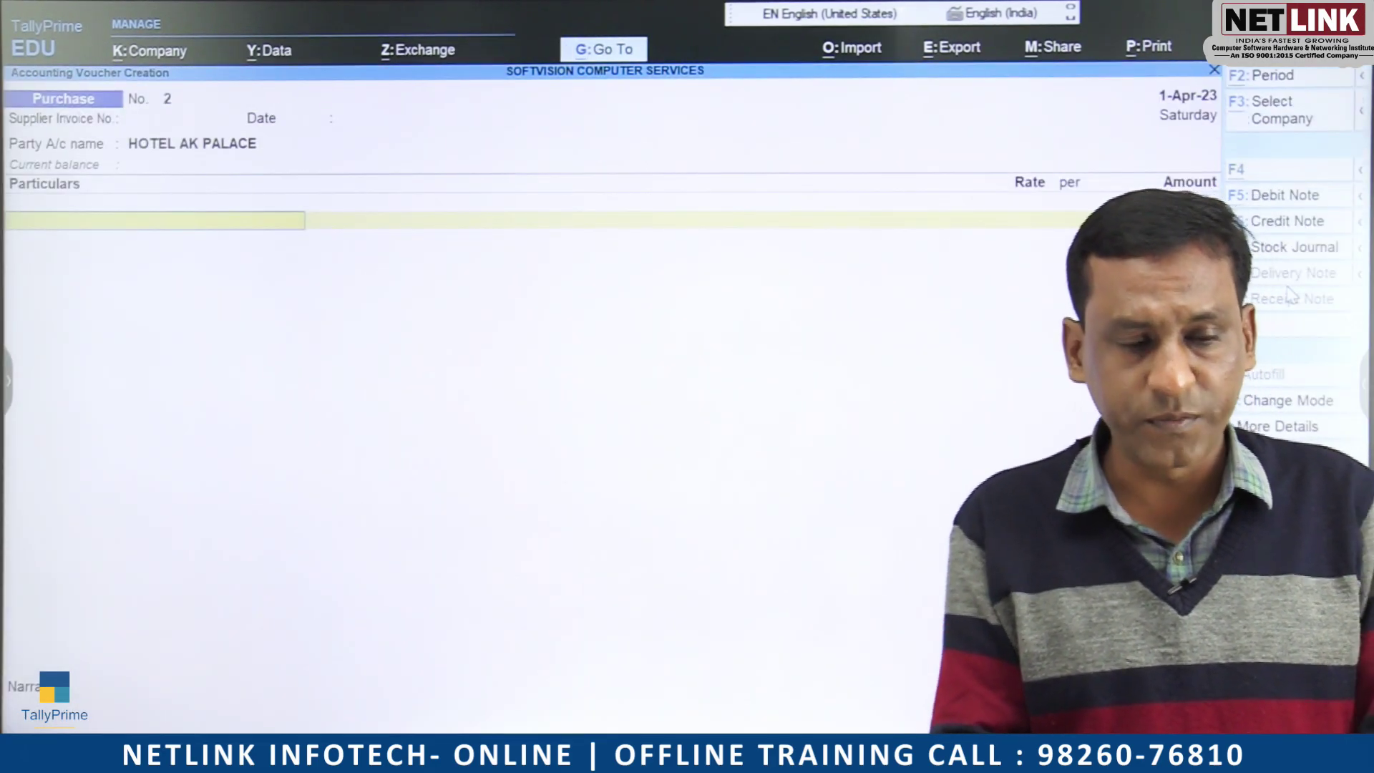
key(alt+c)
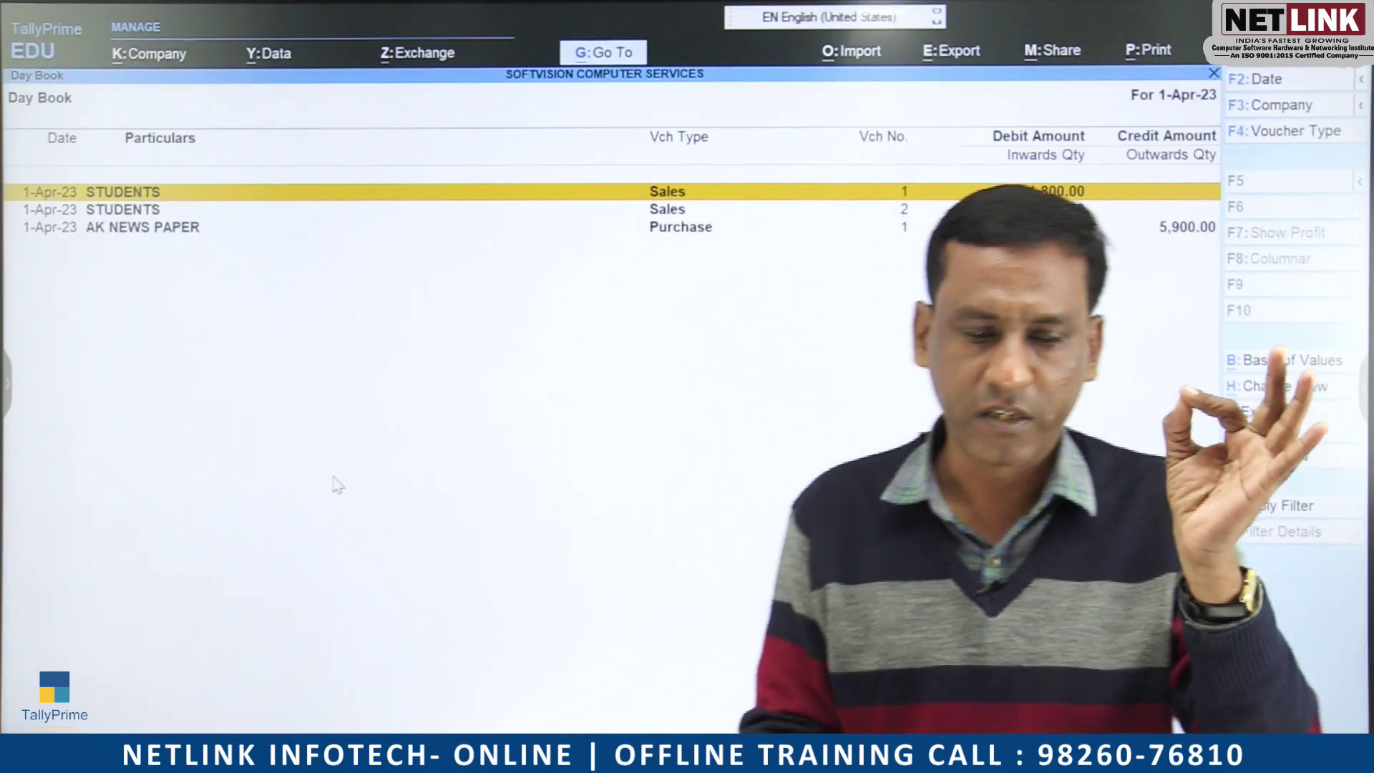
Examine the two STUDENTS sales vouchers and the AK NEWS PAPER purchase voucher in the Day Book, and close the report.
key(Return)
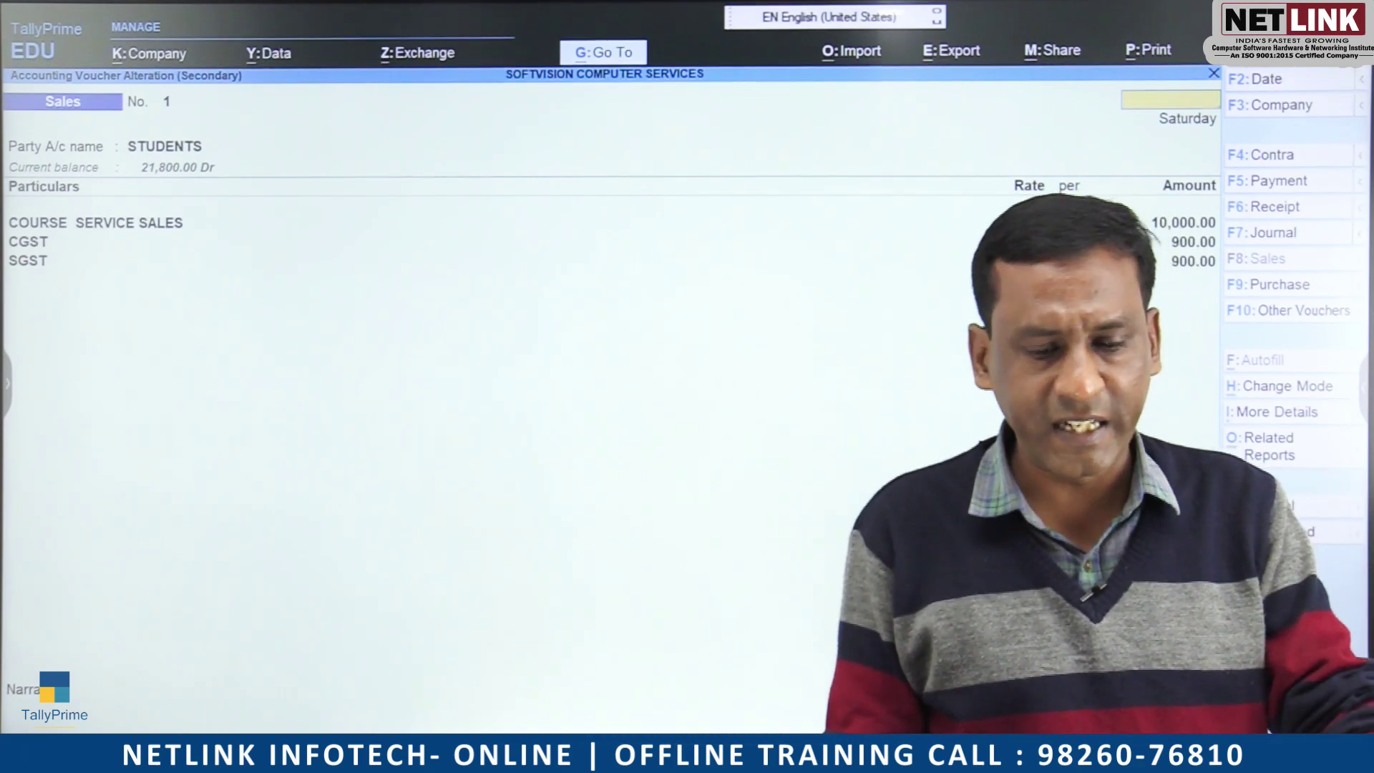
key(Escape)
key(Down)
key(Return)
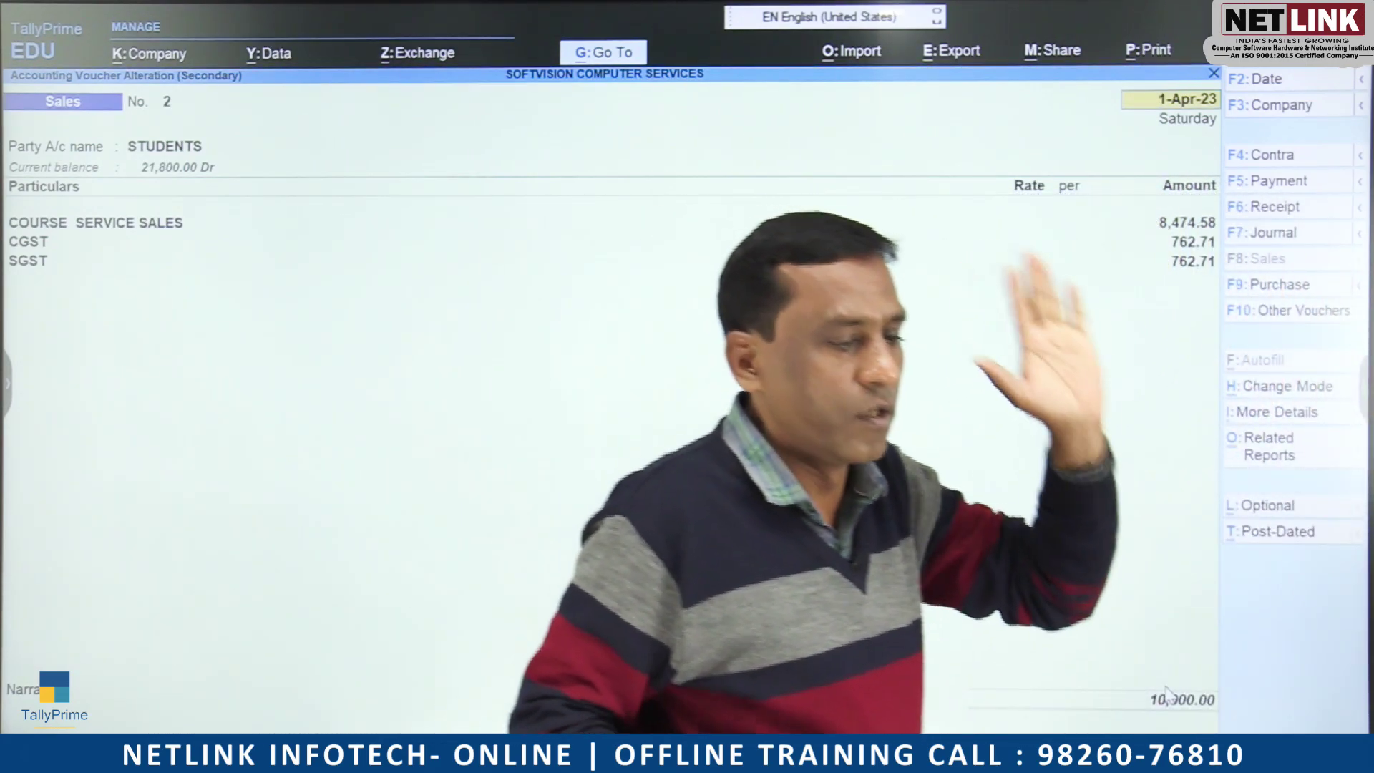
key(BackSpace)
key(Escape)
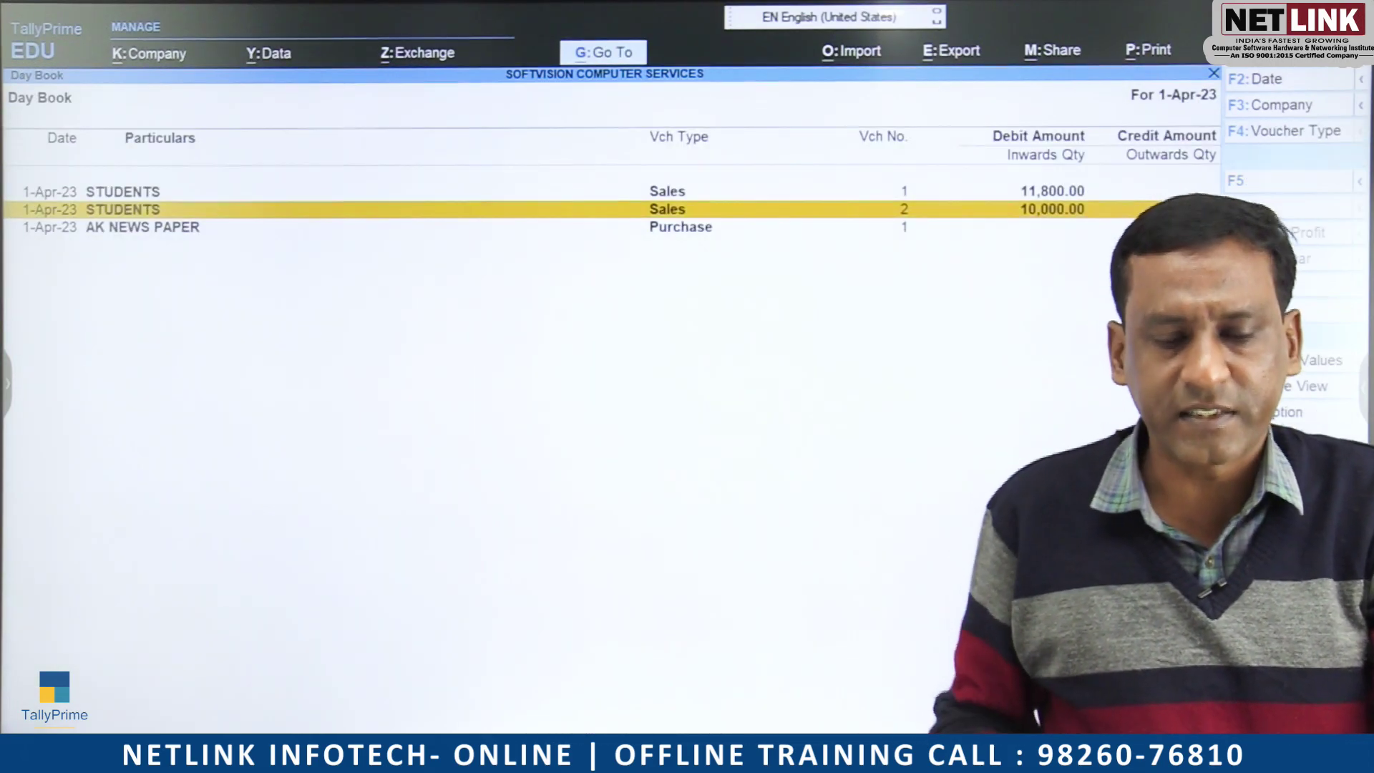
key(Down)
key(Return)
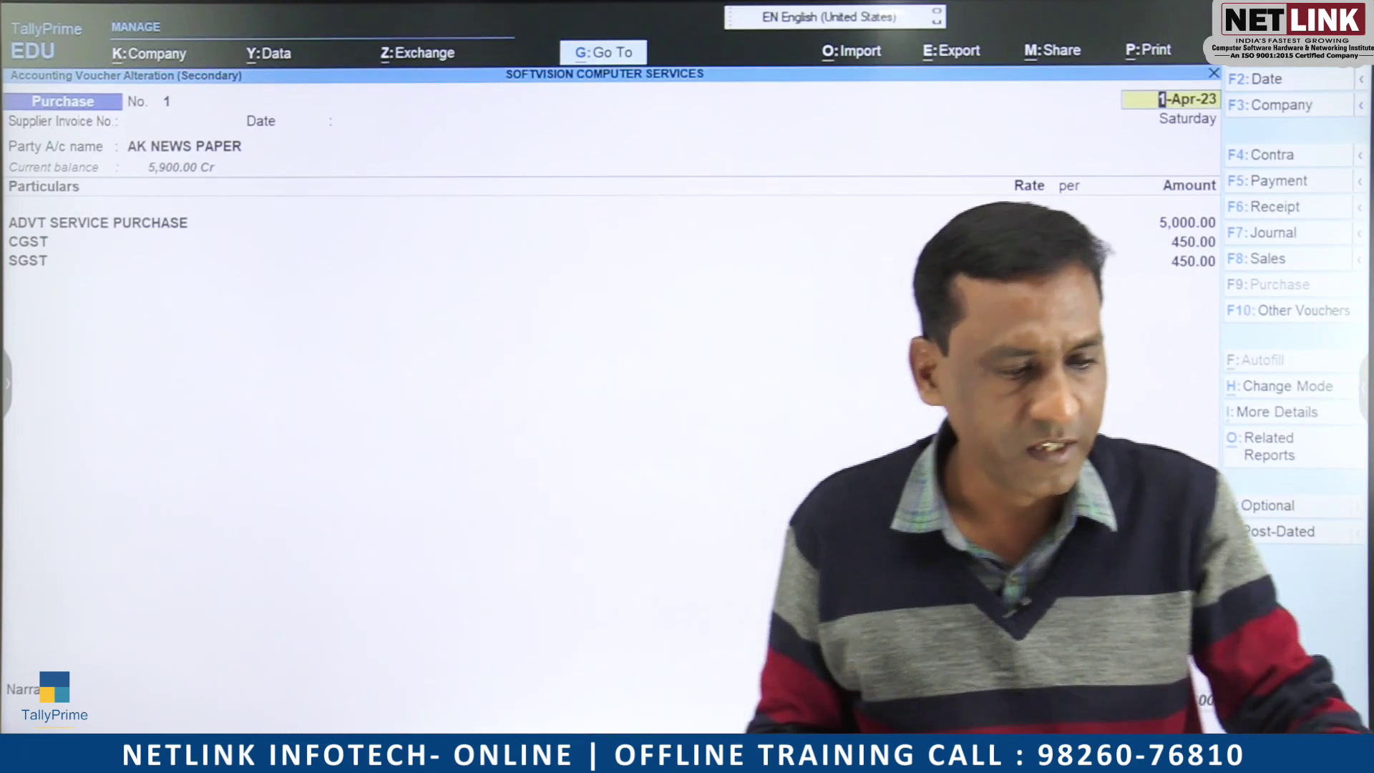
key(Escape)
key(Escape)
key(y)
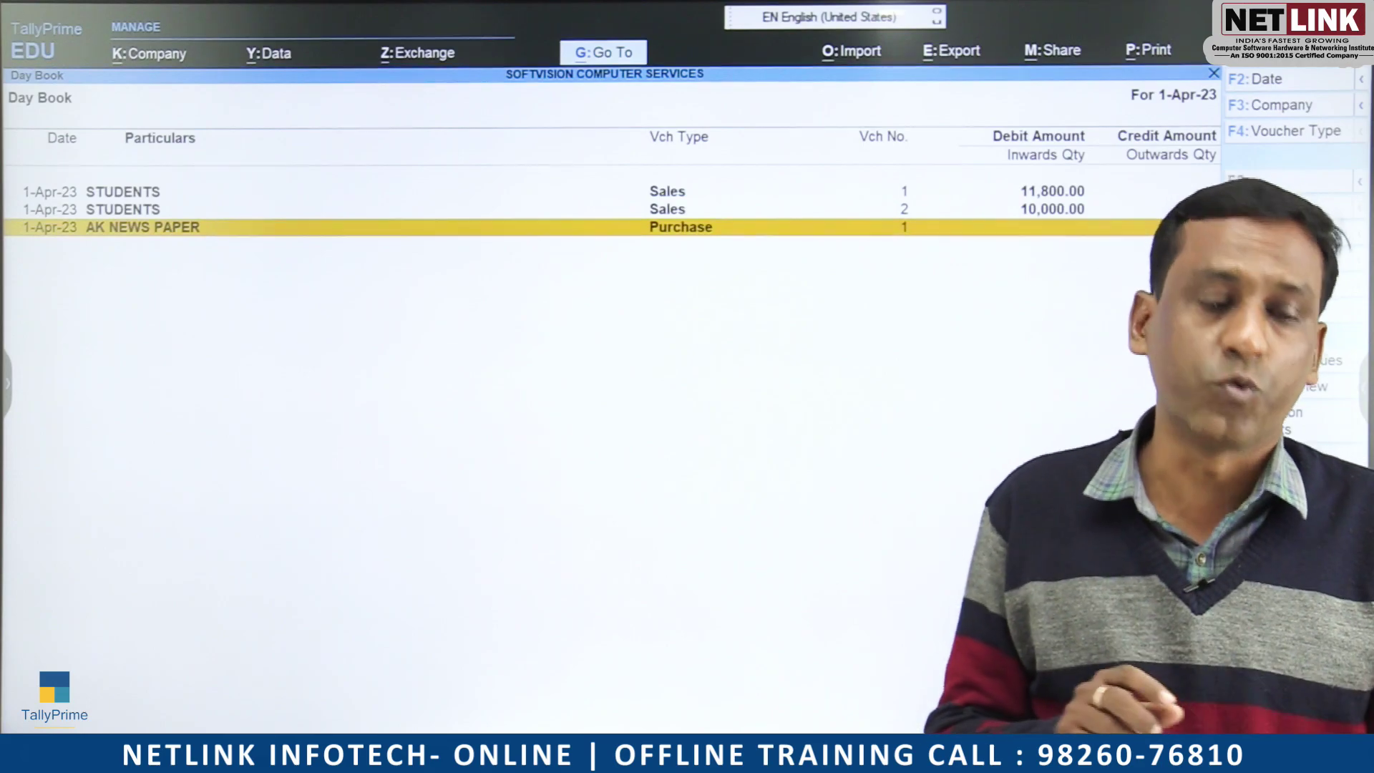
key(Escape)
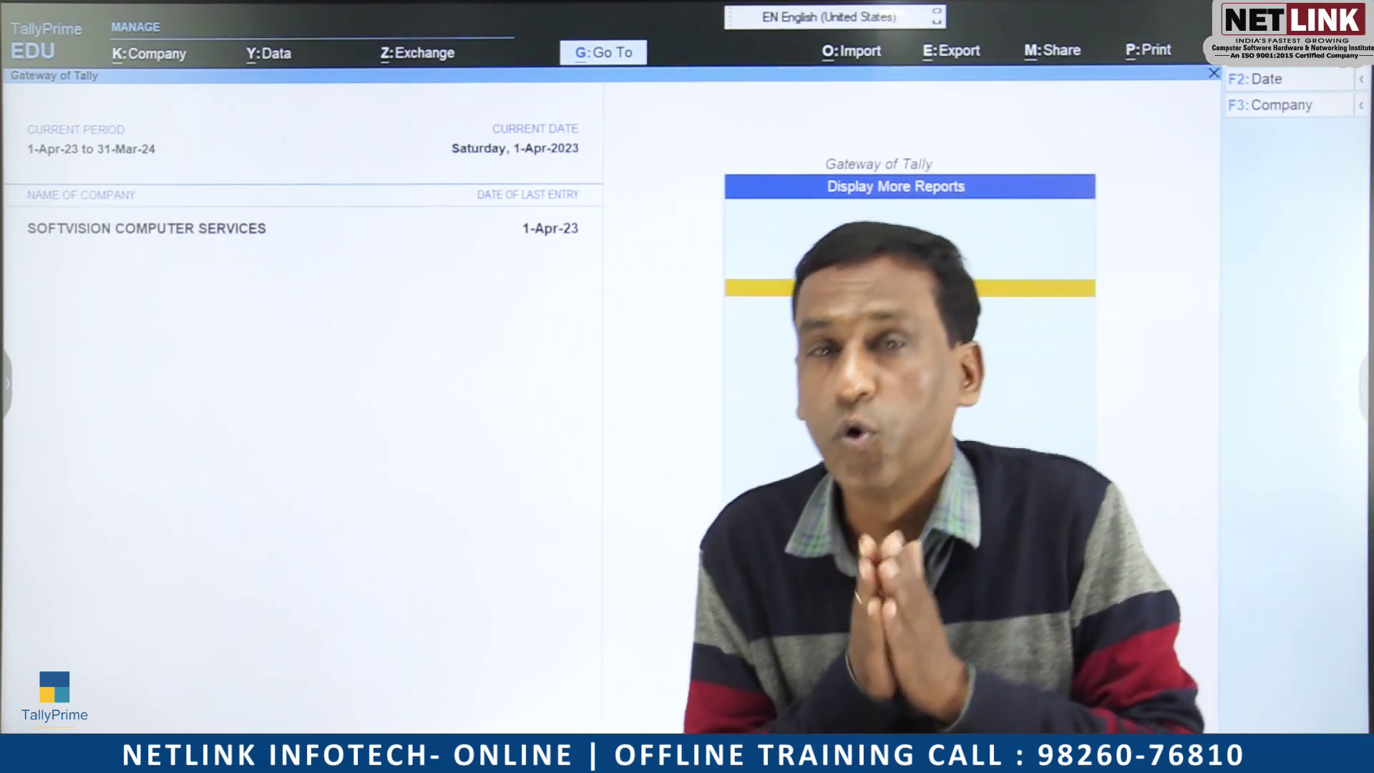
key(Down)
key(Down)
key(Down)
key(Down)
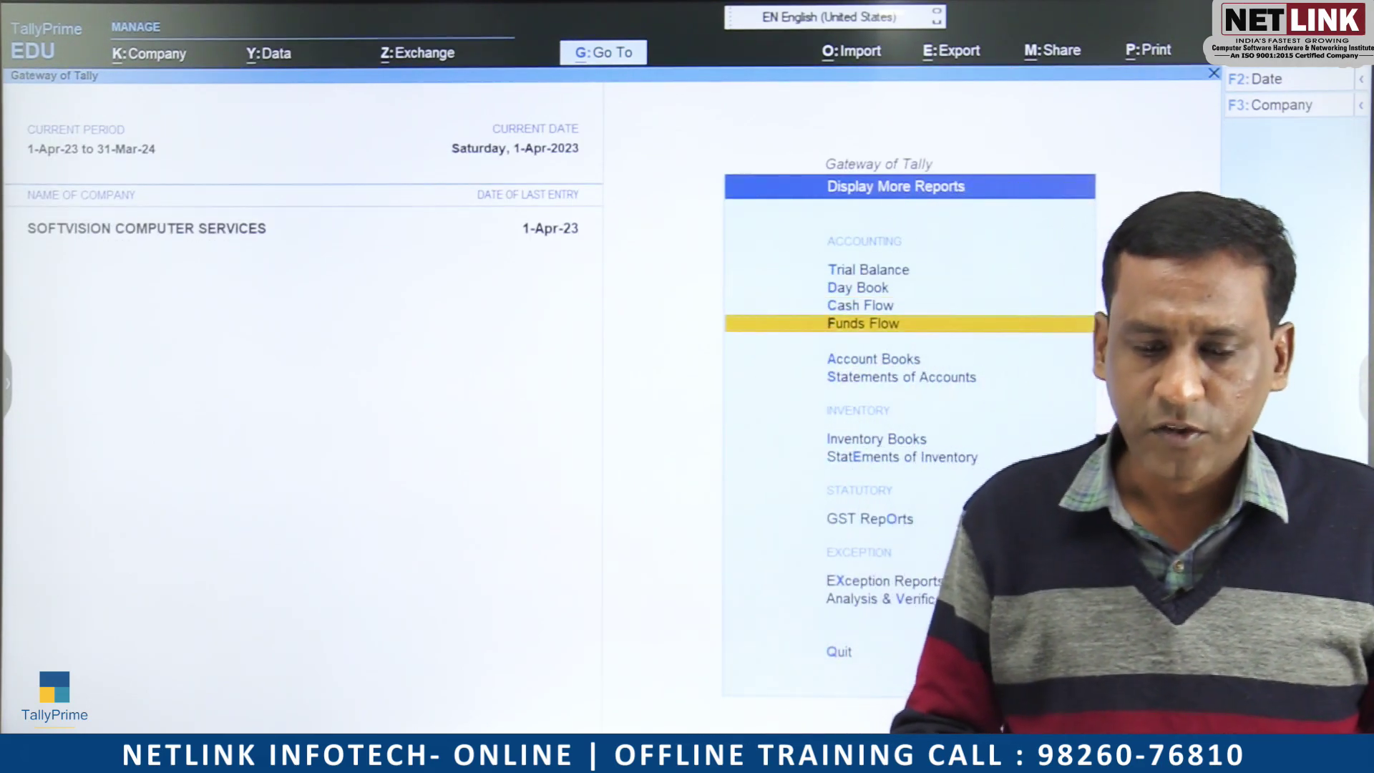
key(Down)
key(Down)
key(Up)
key(Up)
key(Up)
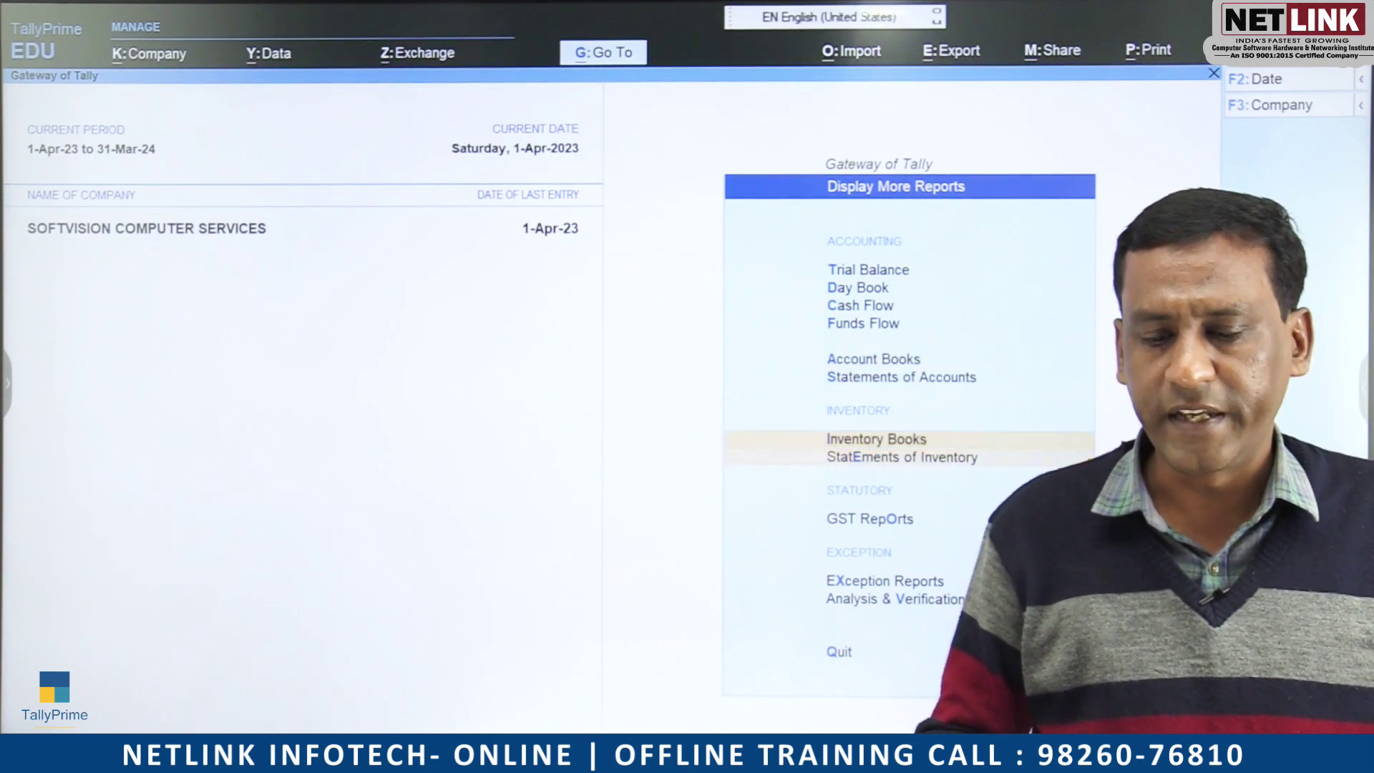
Return to the Gateway of Tally and open a new purchase voucher, leaving the supplier invoice number and date blank.
key(Escape)
key(Up)
key(Up)
key(Up)
key(Up)
key(Up)
key(Up)
key(Up)
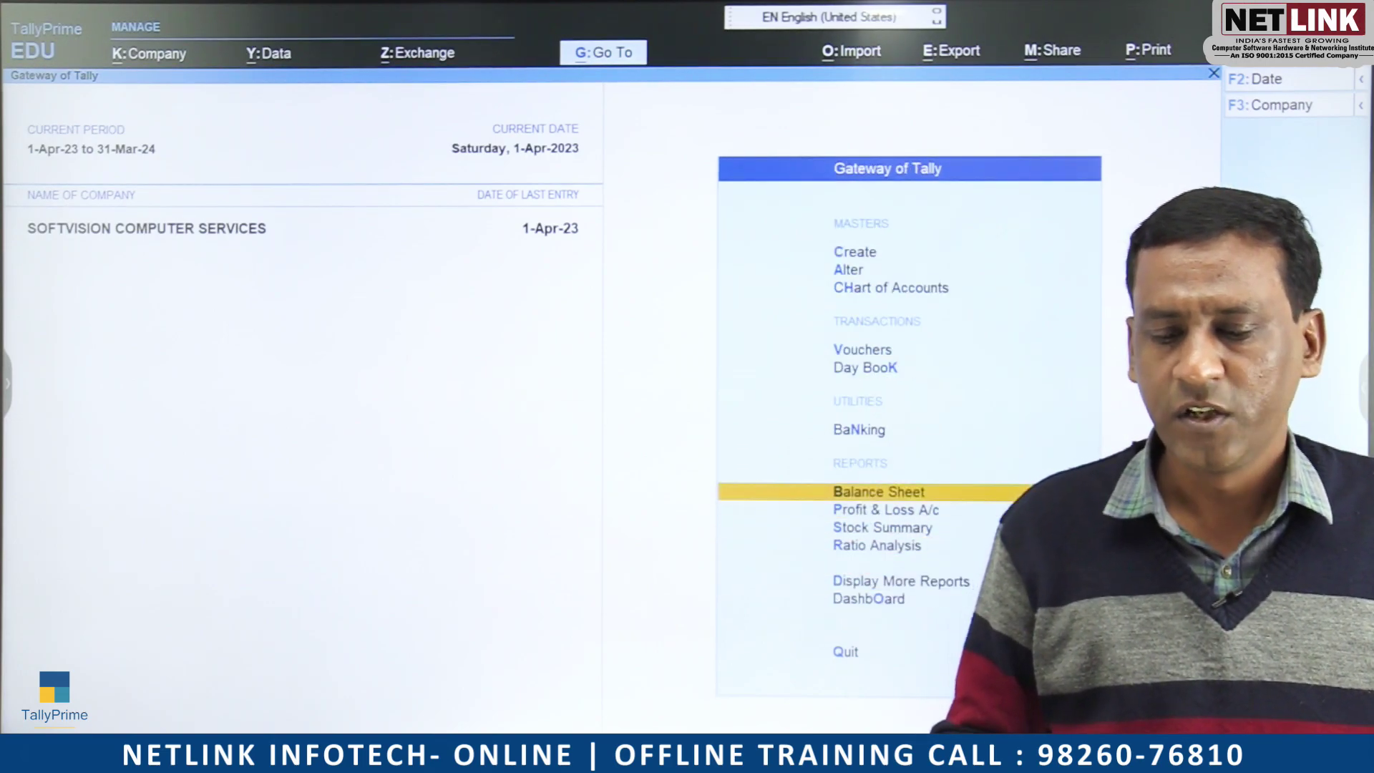
key(Return)
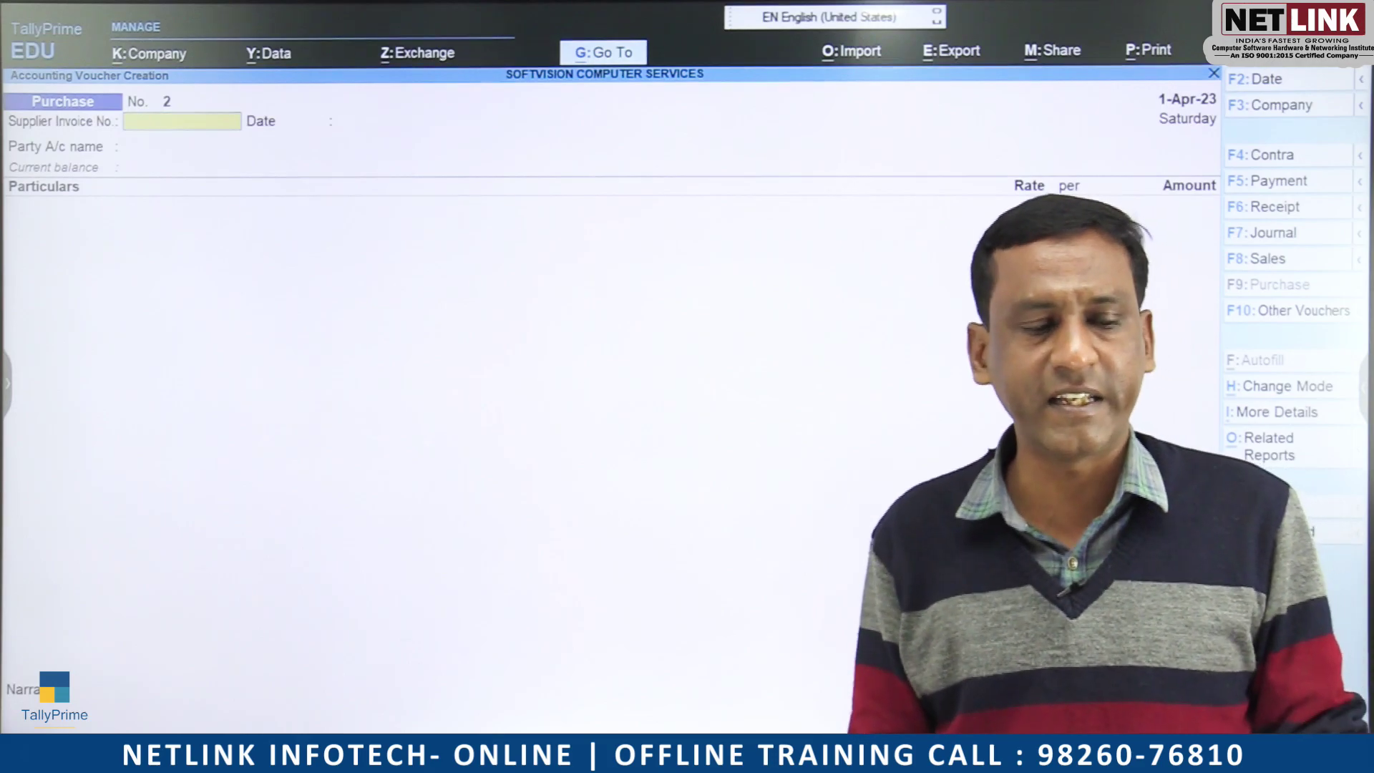
key(Return)
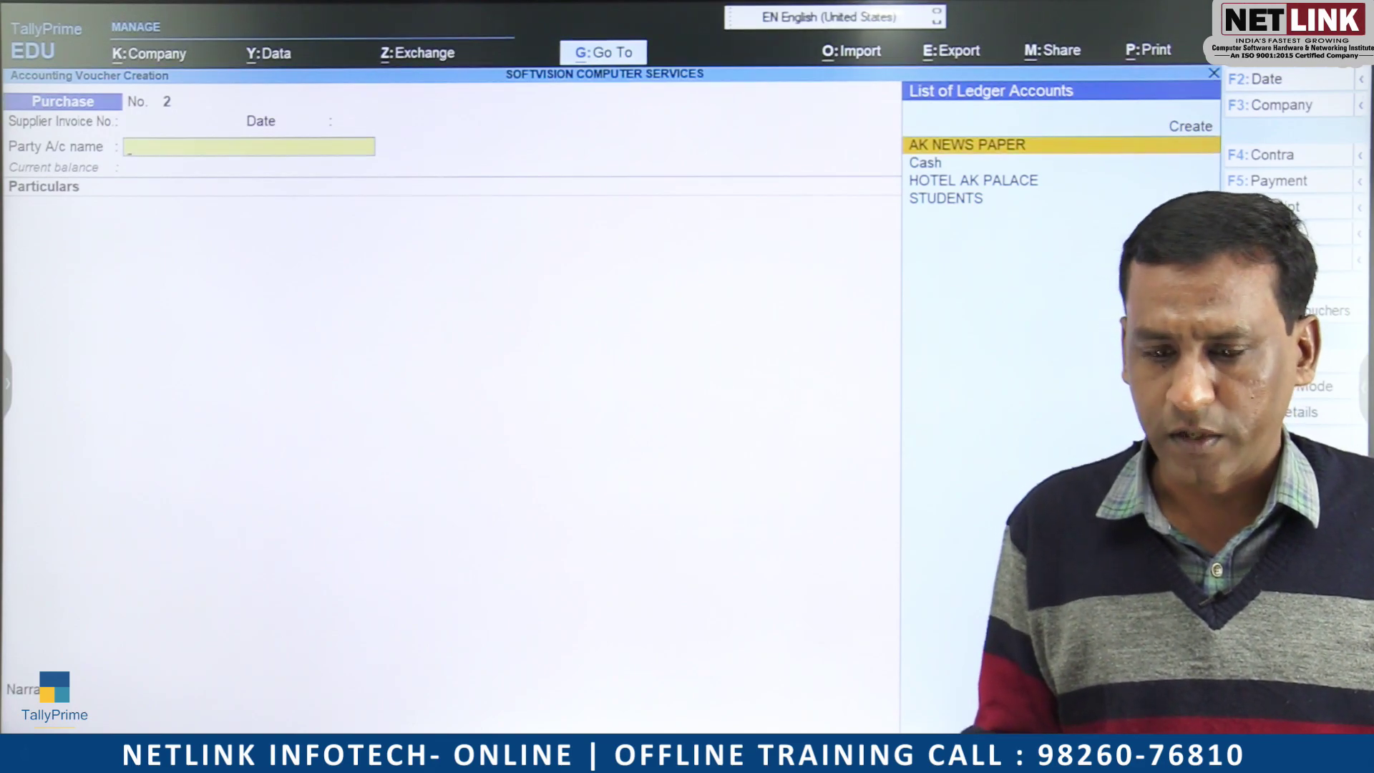
Choose HOTEL AK PALACE as the purchase party and skip the receipt details.
key(Down)
key(Down)
key(Down)
key(Up)
key(Return)
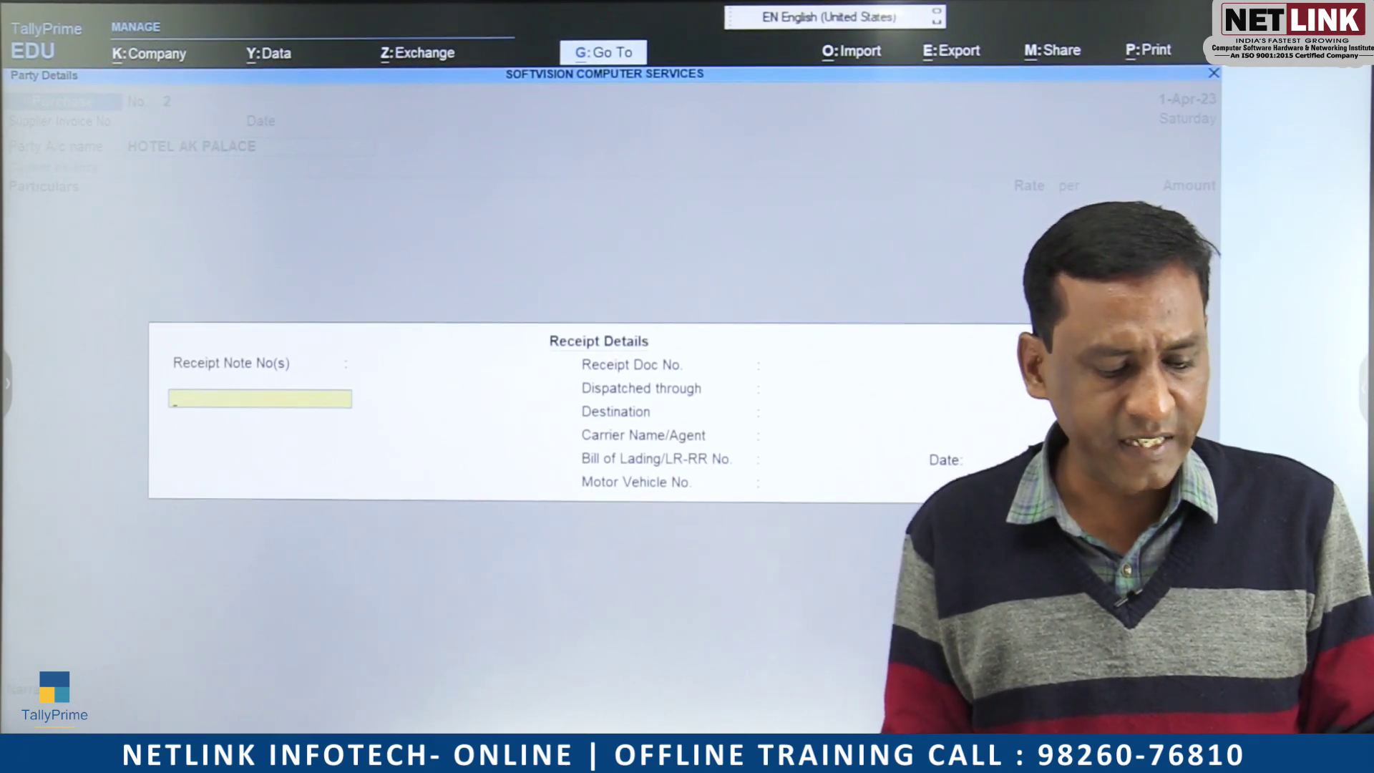
key(Escape)
key(ctrl+a)
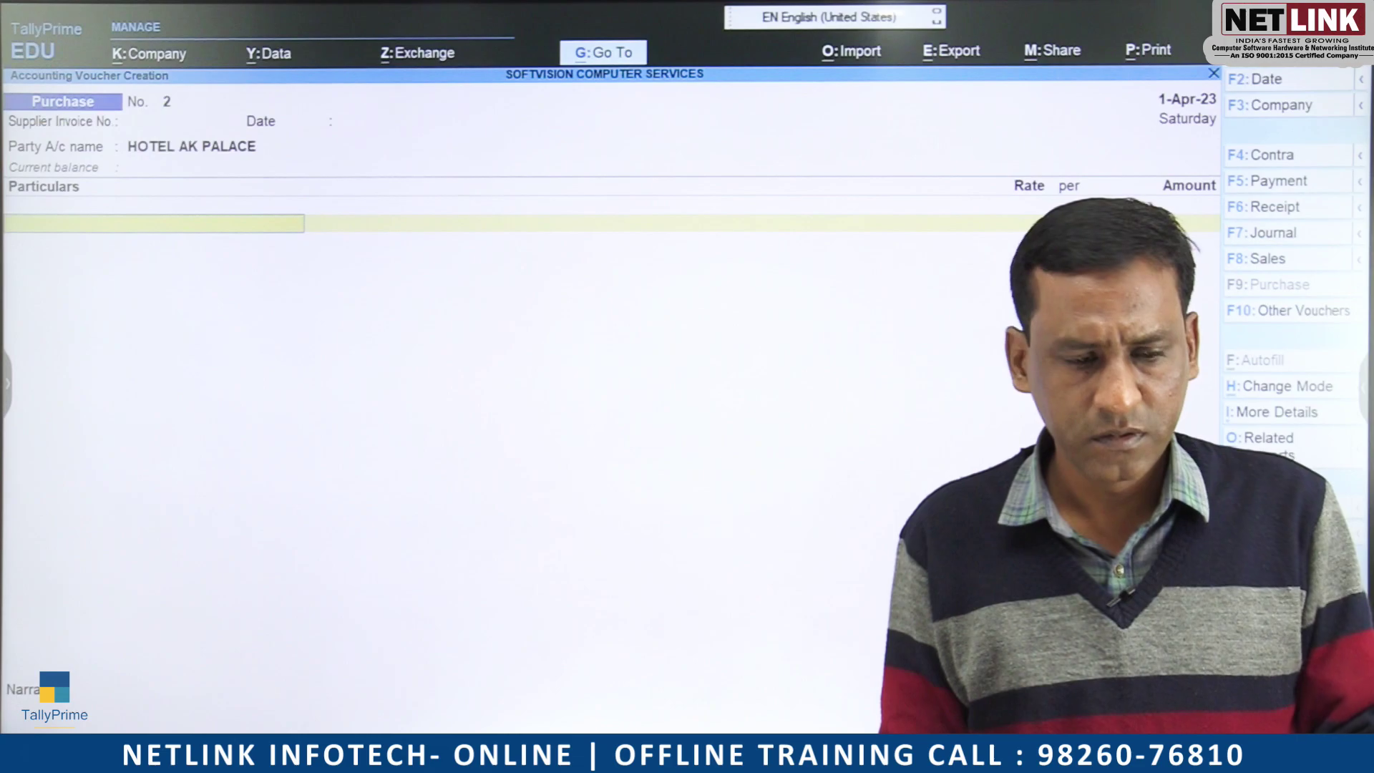
Create a ledger named Hotel Service Purchase under Purchase Accounts from the voucher's particulars.
text(S)
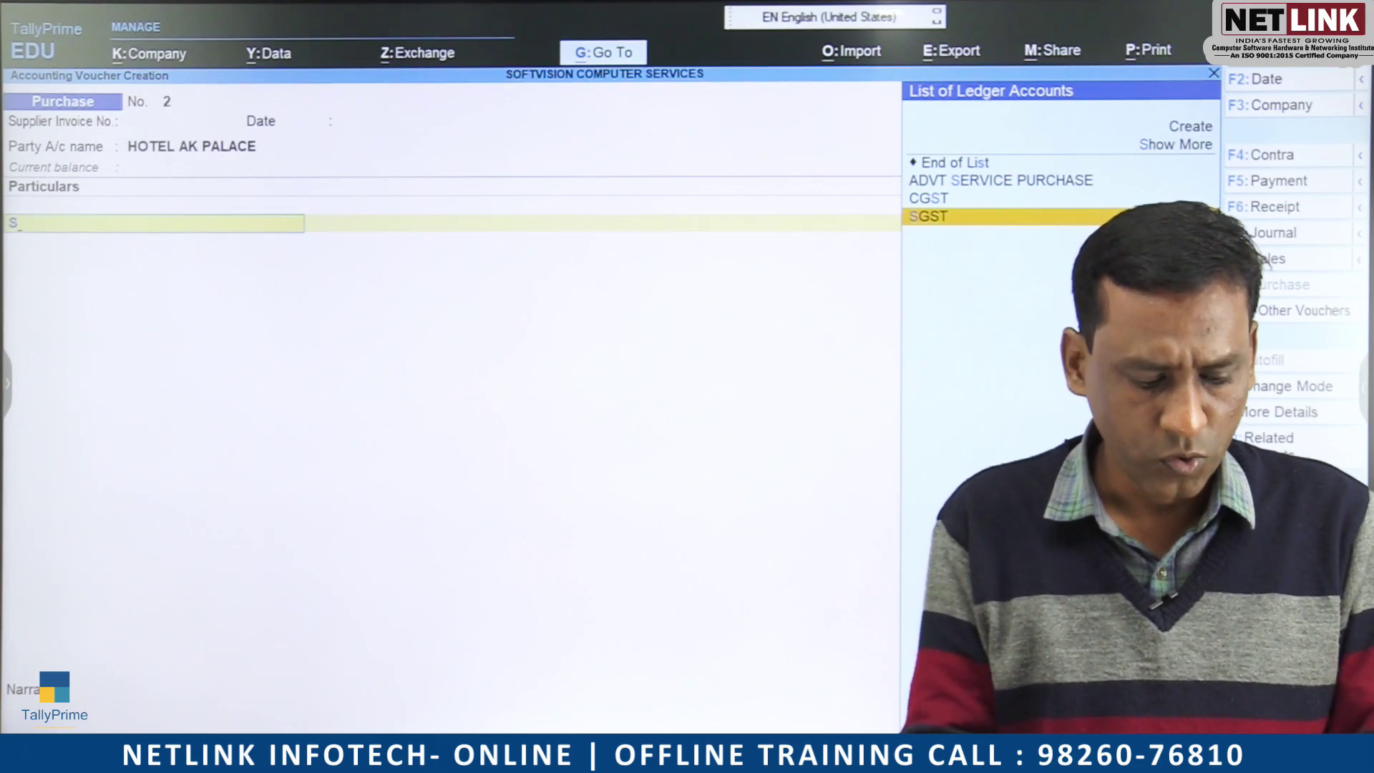
key(alt+c)
text(Hotel Se)
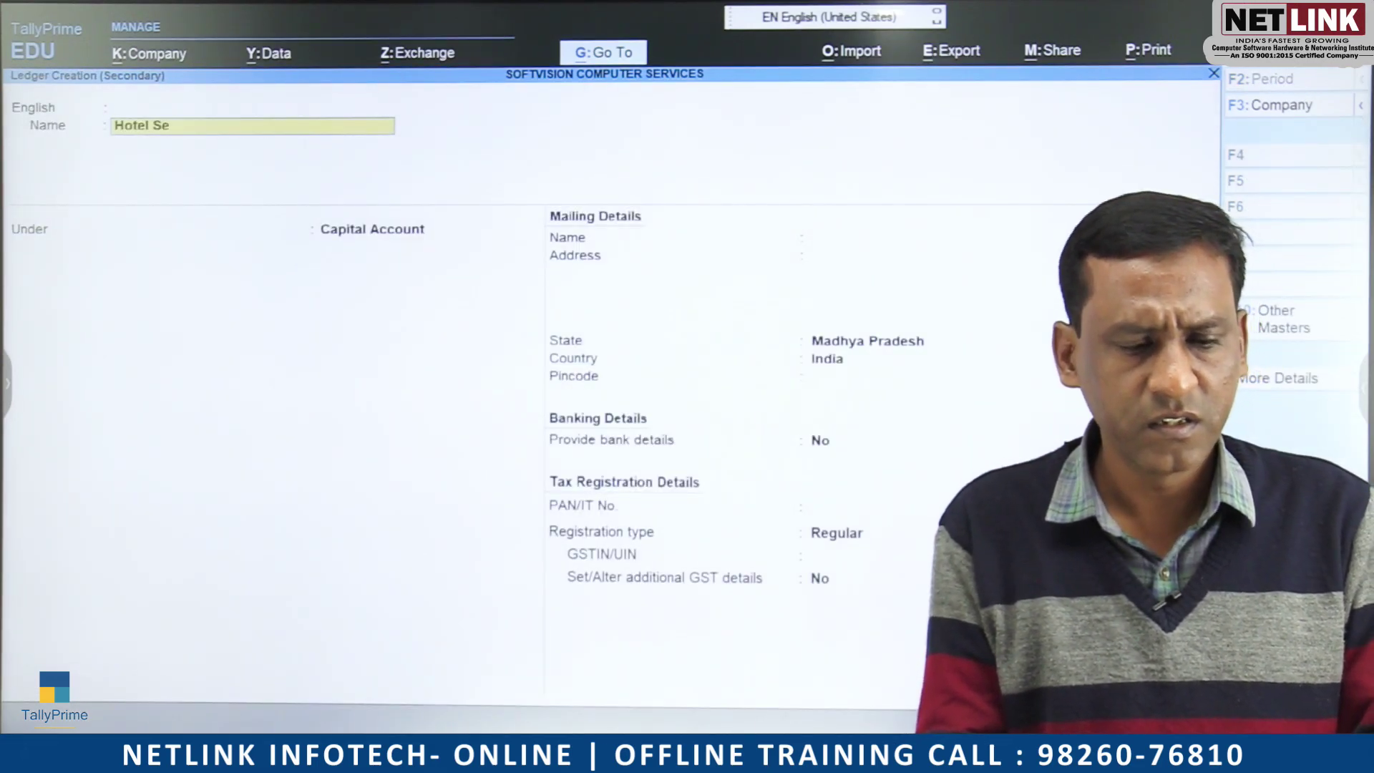
text(rvice Purchase)
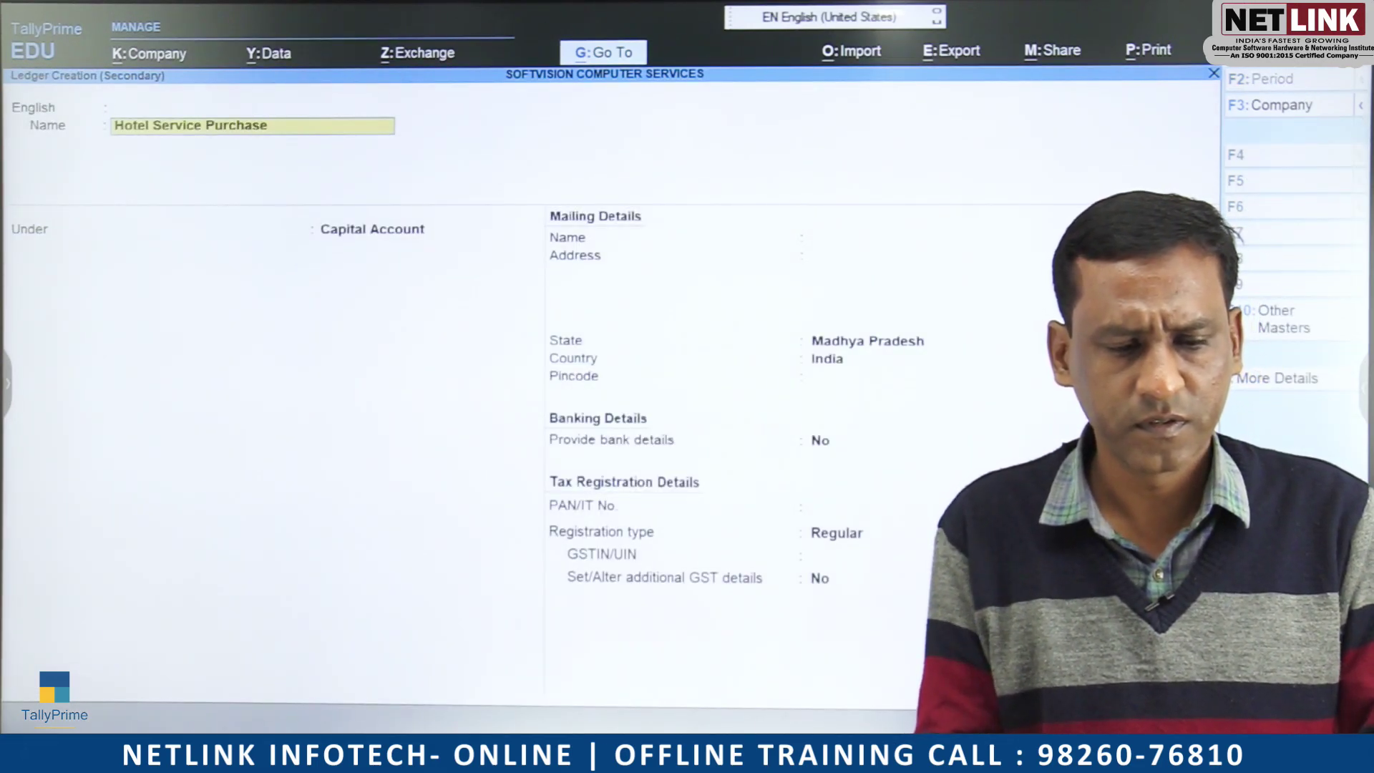
key(Return)
key(Return)
text(Purchase)
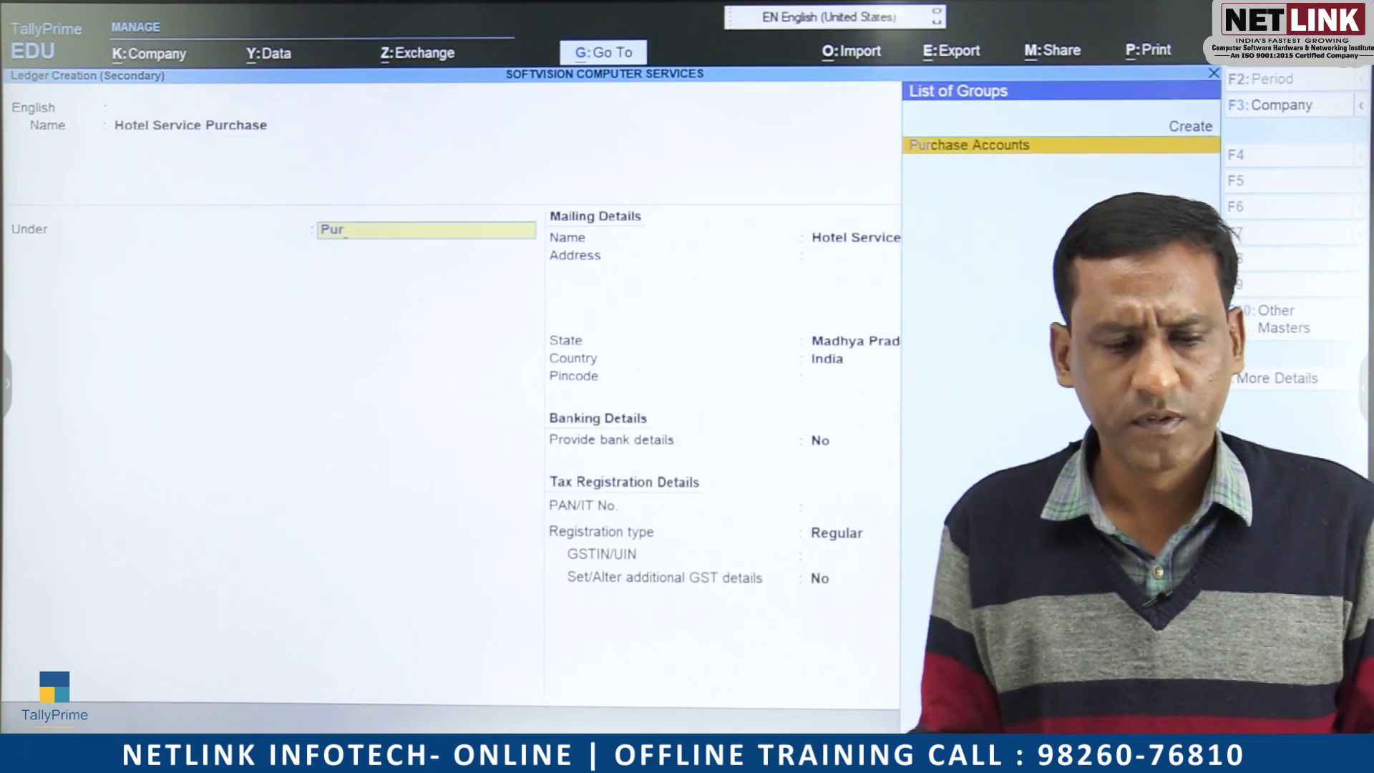
key(Return)
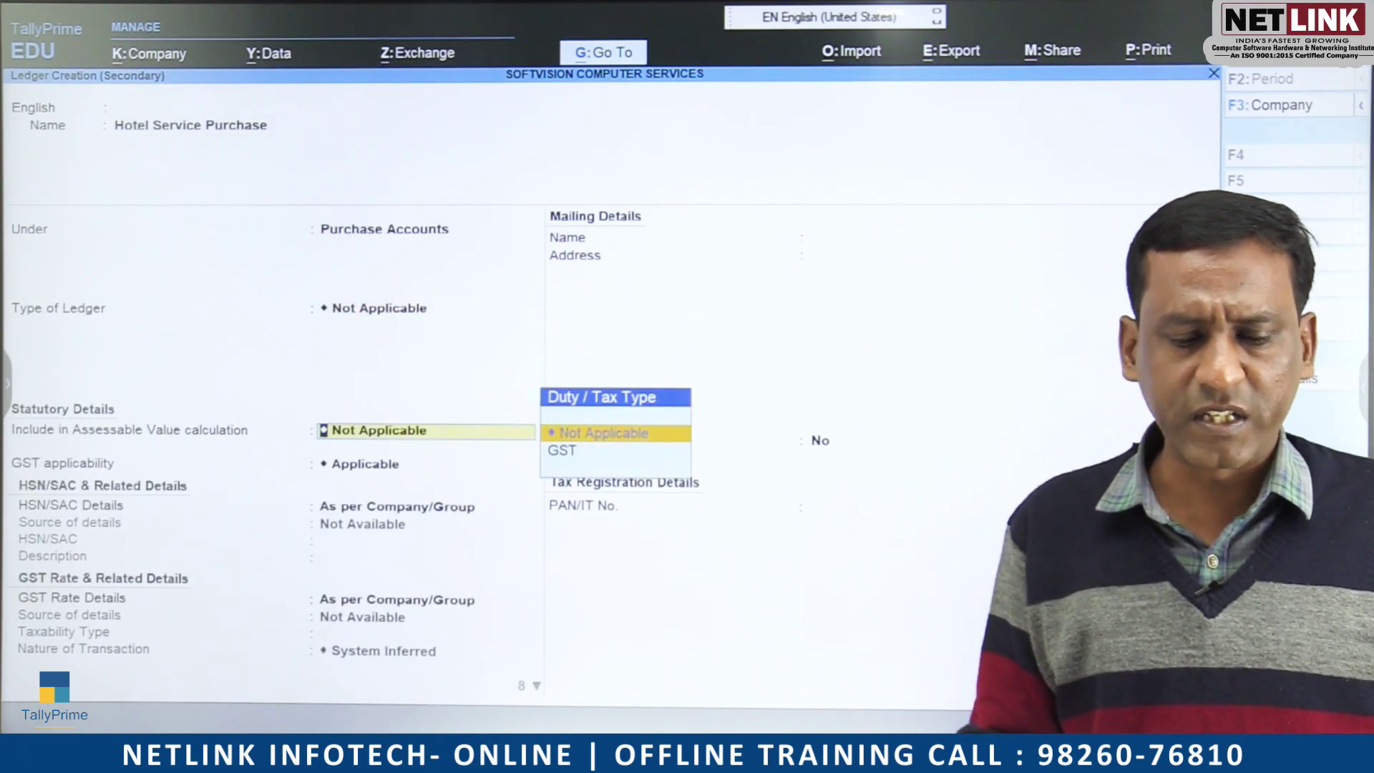
Keep GST applicable for the ledger and specify its HSN/SAC as 564564 with a blank description.
key(Return)
key(Return)
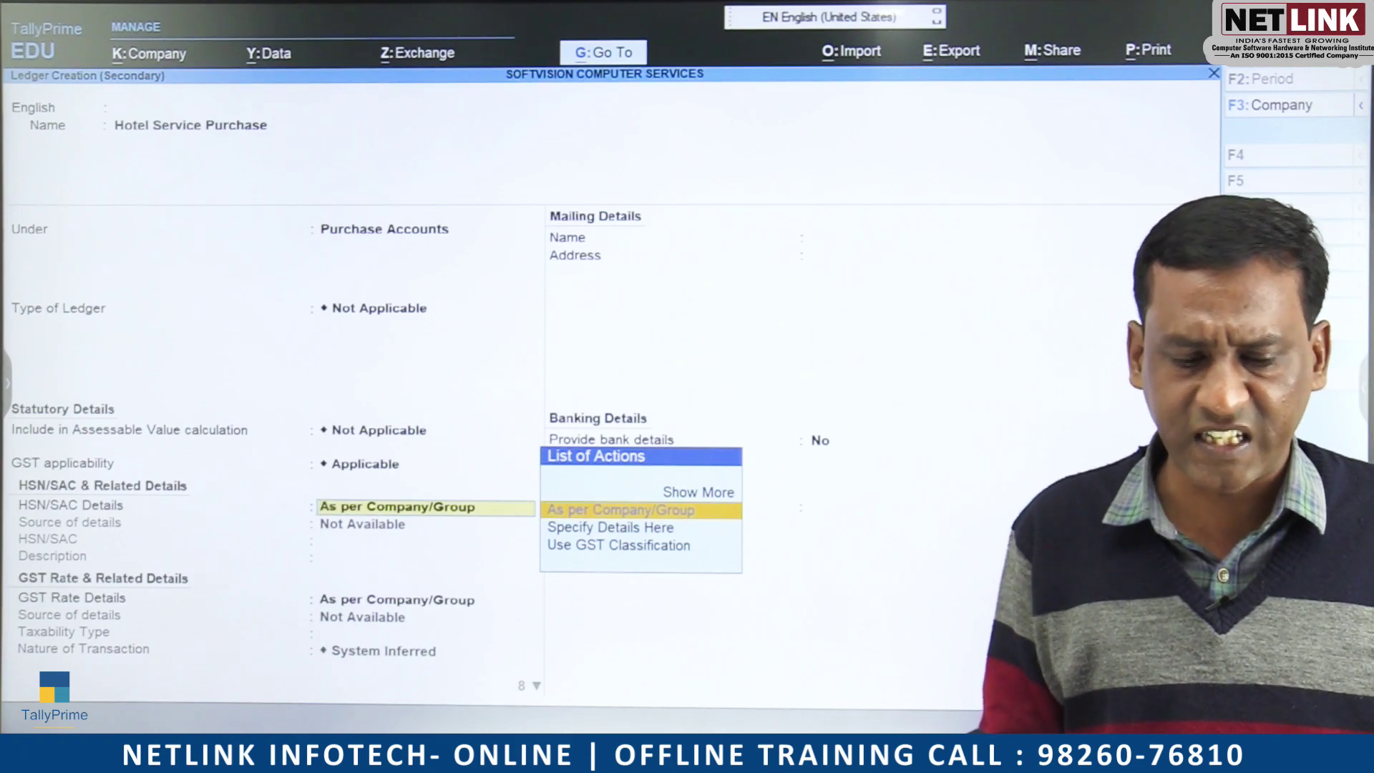
key(Down)
key(Return)
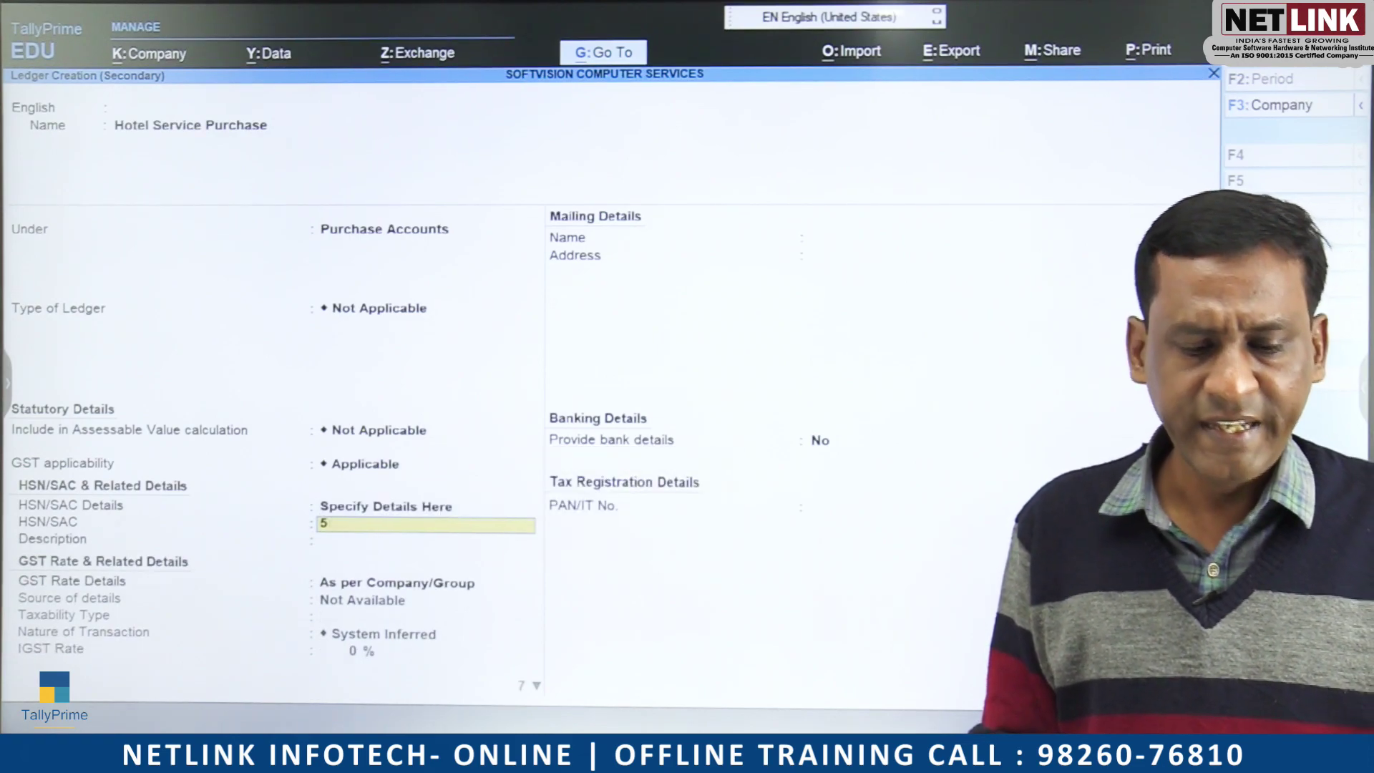
key(Return)
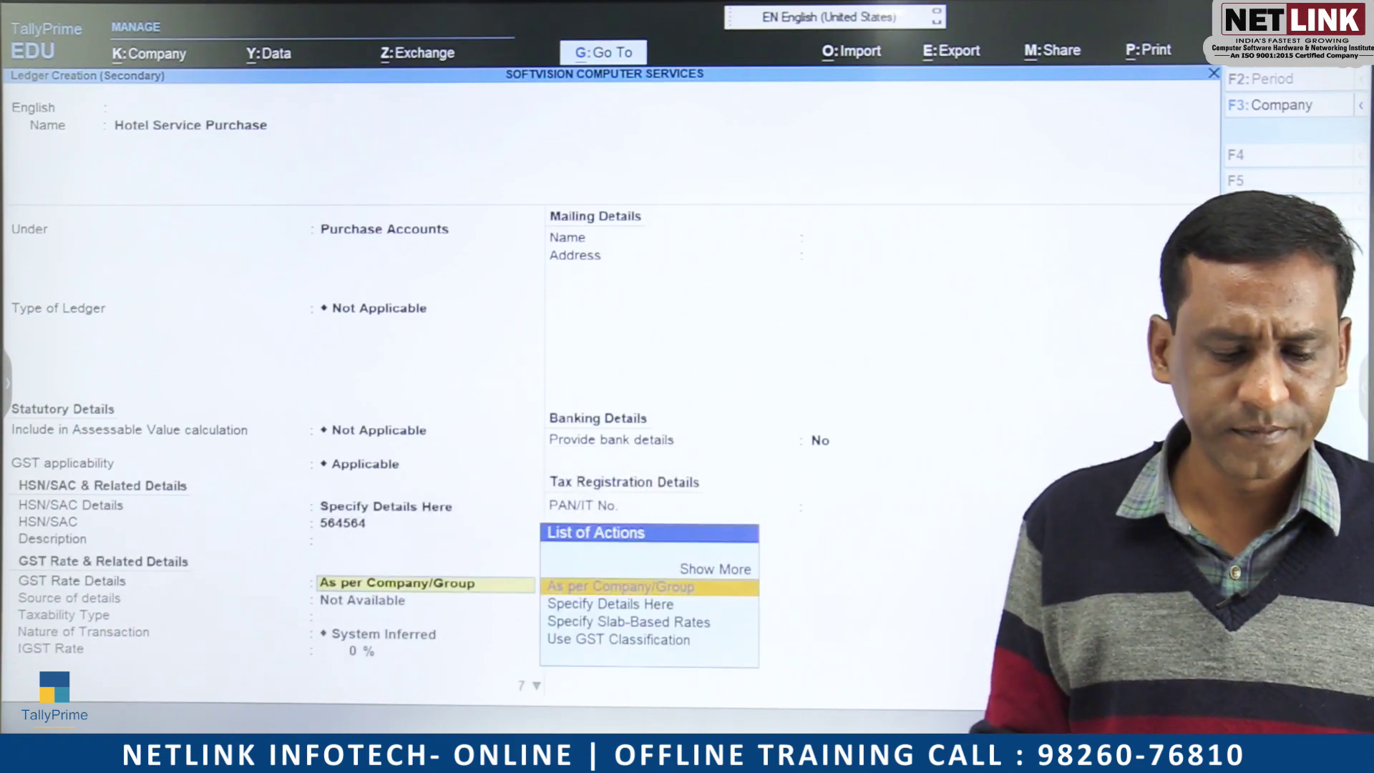
Specify the ledger's GST rate details as Taxable, Local Purchase - Taxable, with IGST 12%, CGST 6% and SGST 6%.
key(Down)
key(Return)
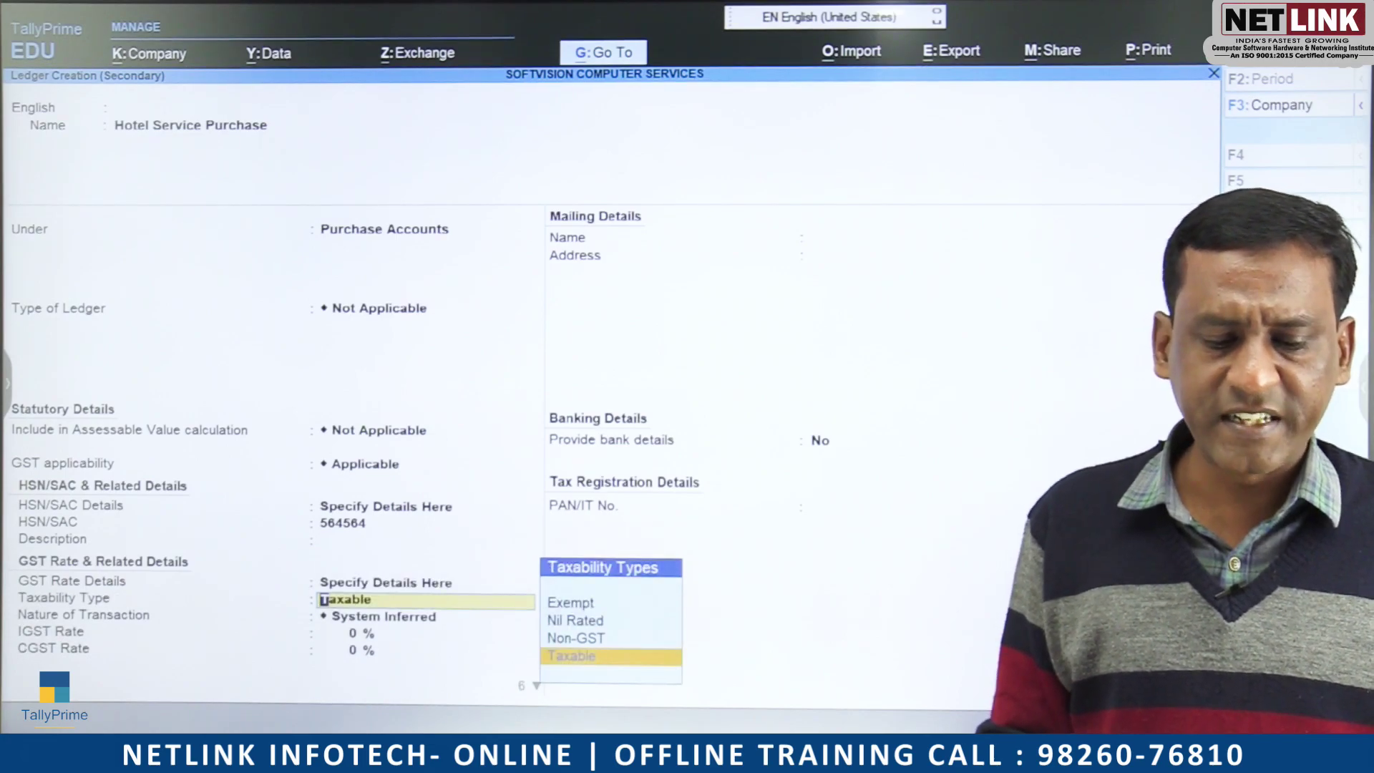
key(Return)
key(Down)
key(Return)
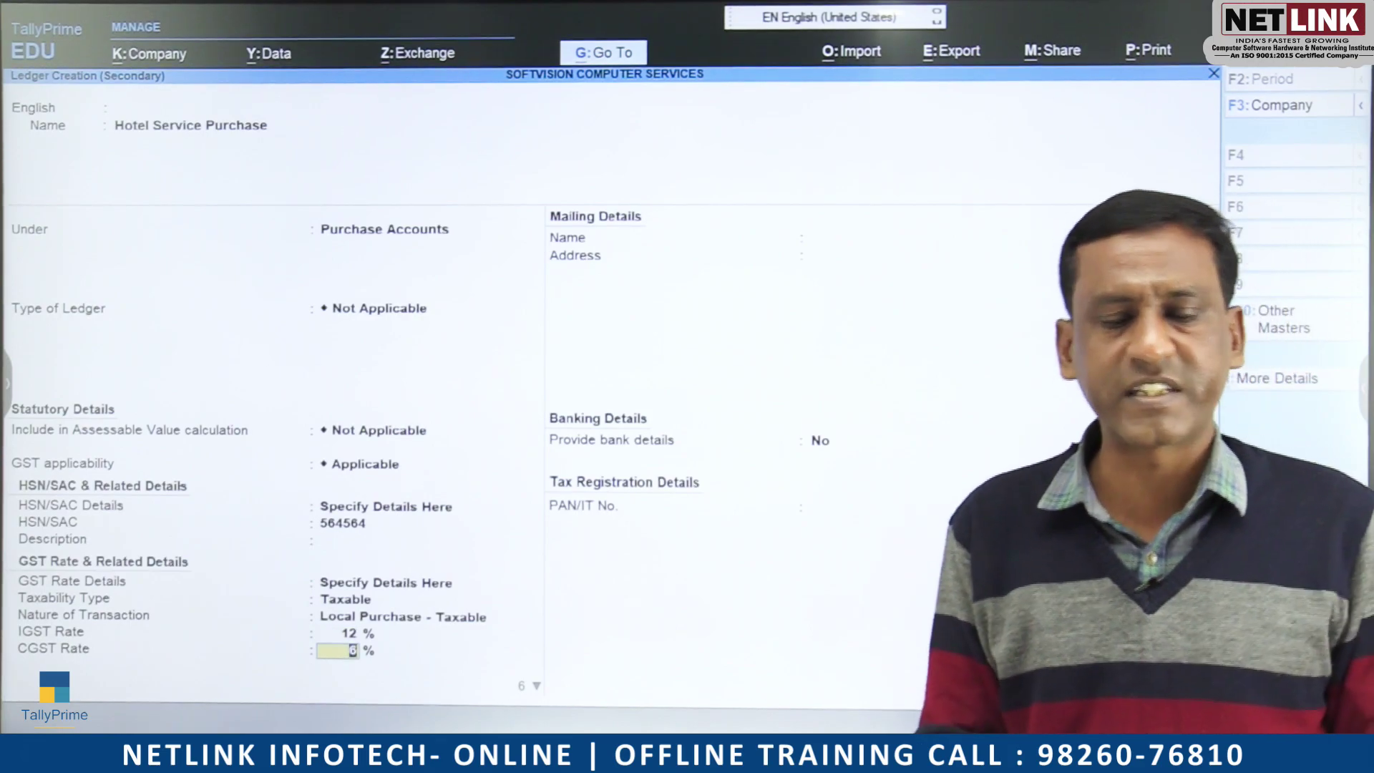
key(Return)
key(Return)
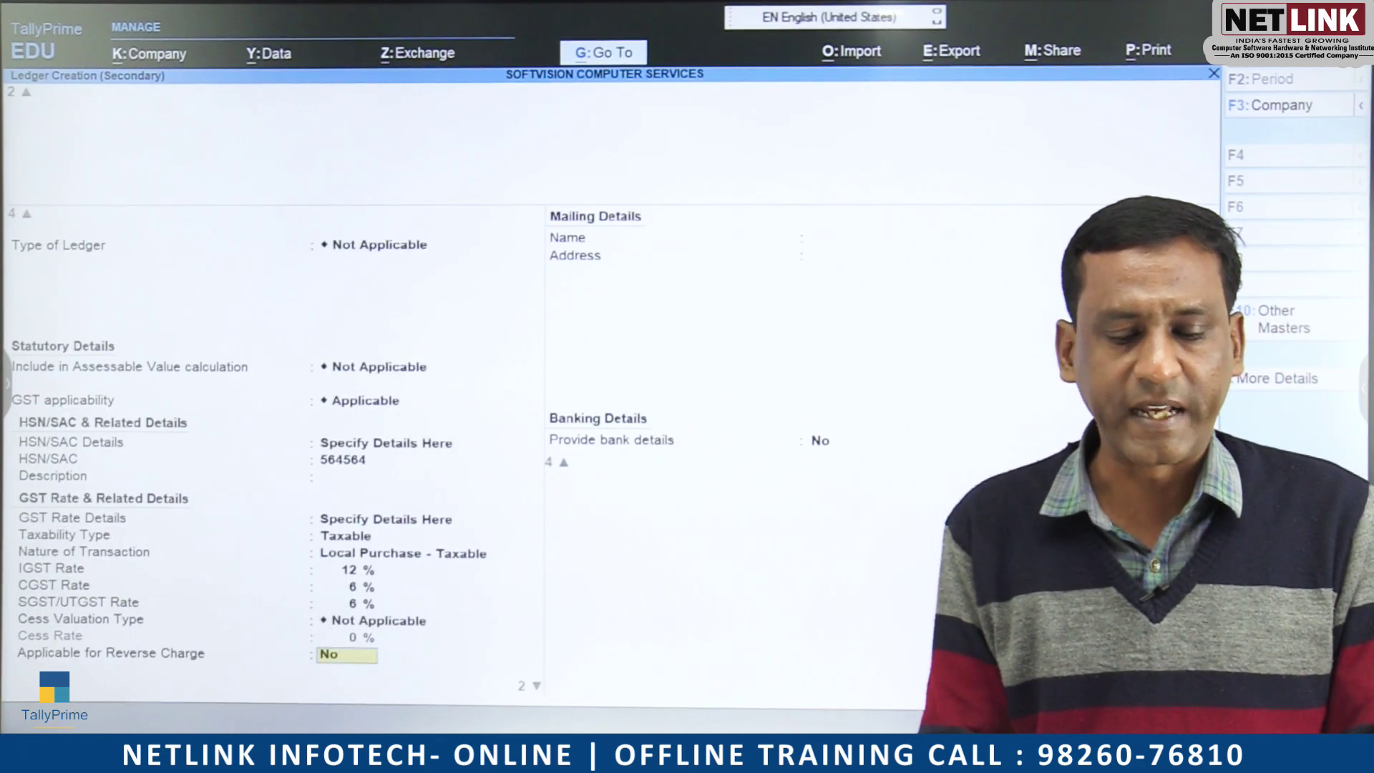
Set reverse charge to No, keep the remaining GST defaults and save the Hotel Service Purchase ledger.
key(Return)
key(Return)
key(Return)
key(Return)
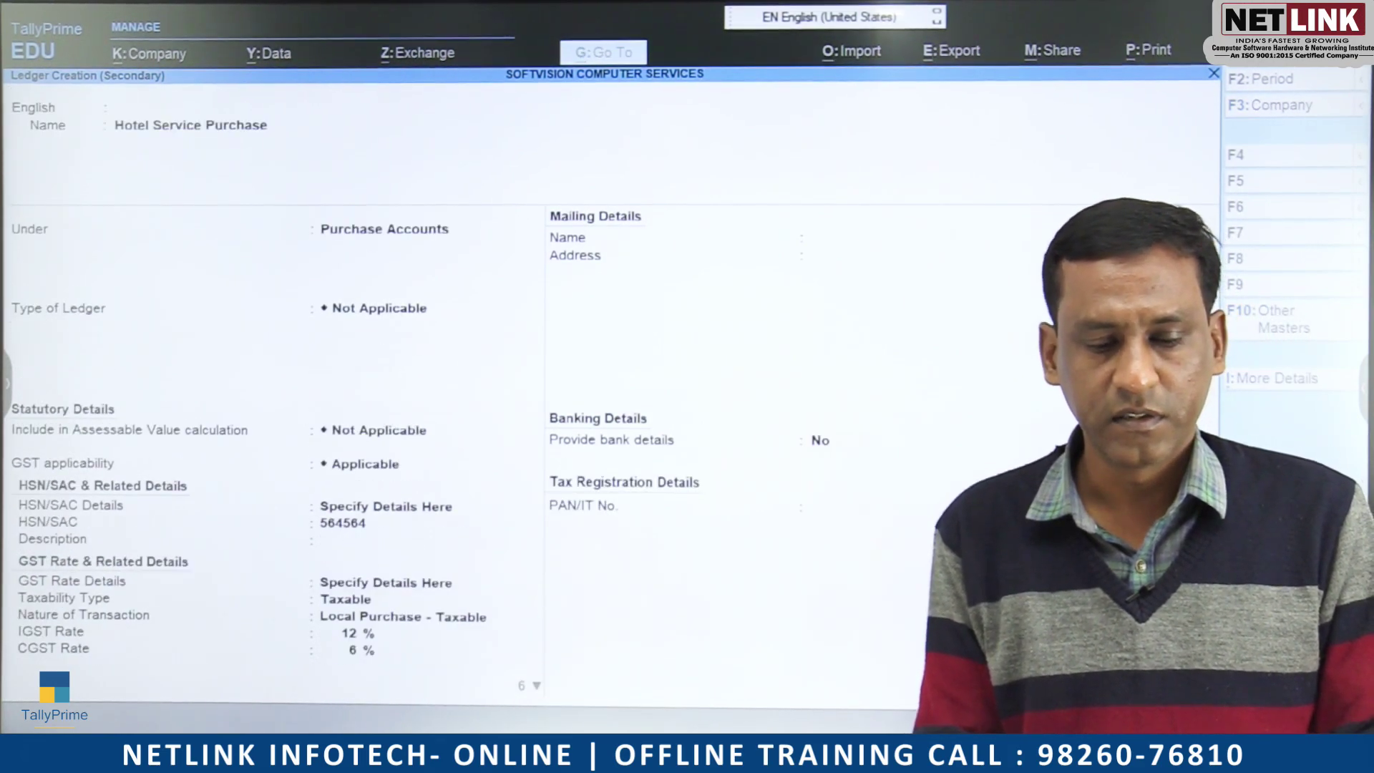
key(Return)
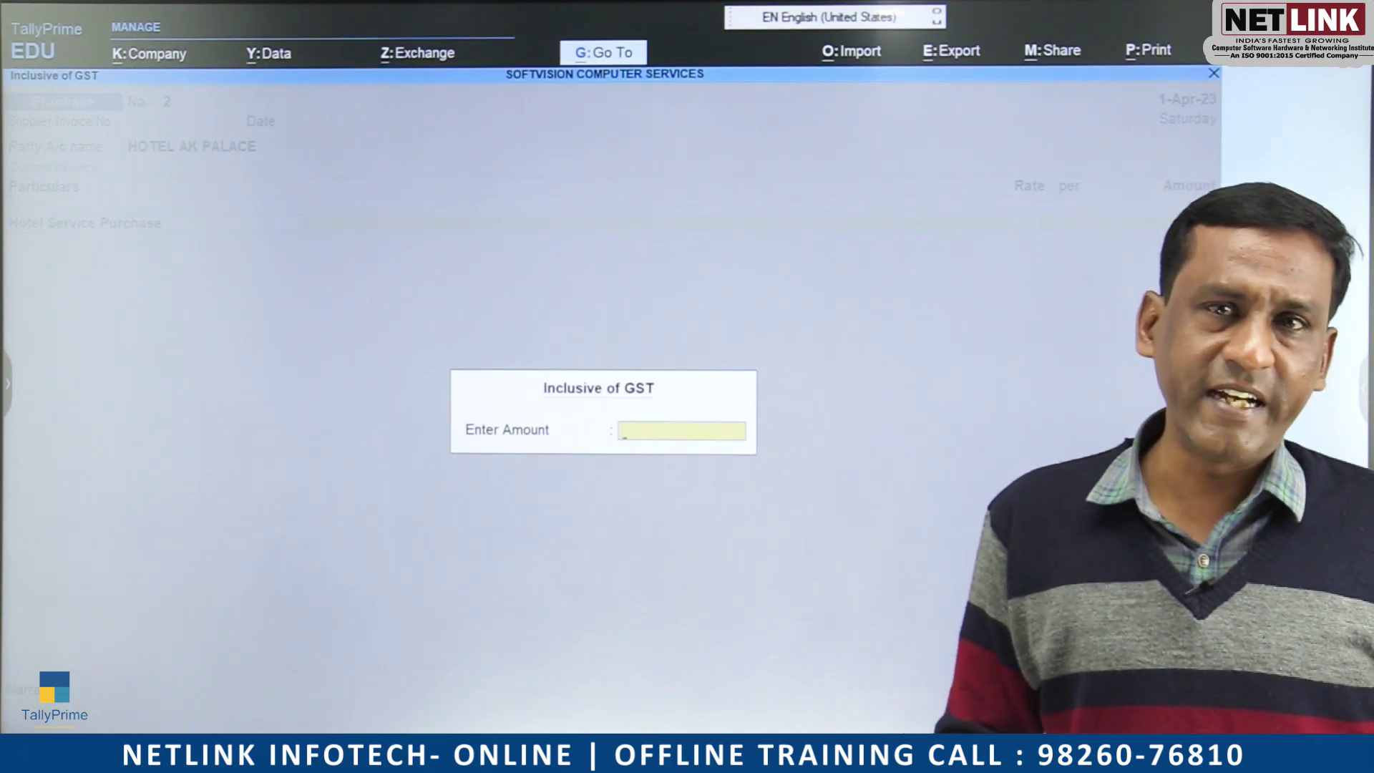
Enter 5,000 as the Hotel Service Purchase amount without an inclusive-of-GST value, and add the CGST and SGST ledgers to the voucher.
key(Return)
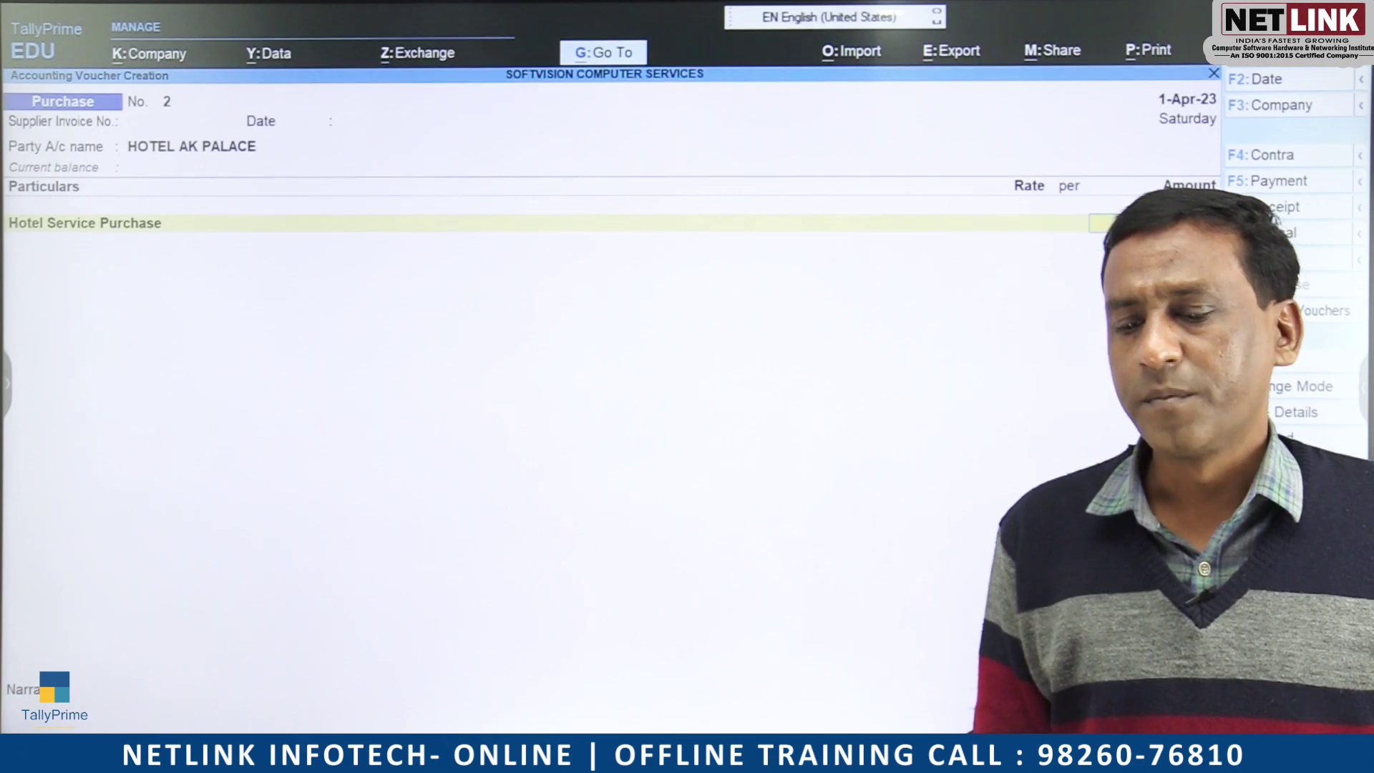
key(Return)
text(C)
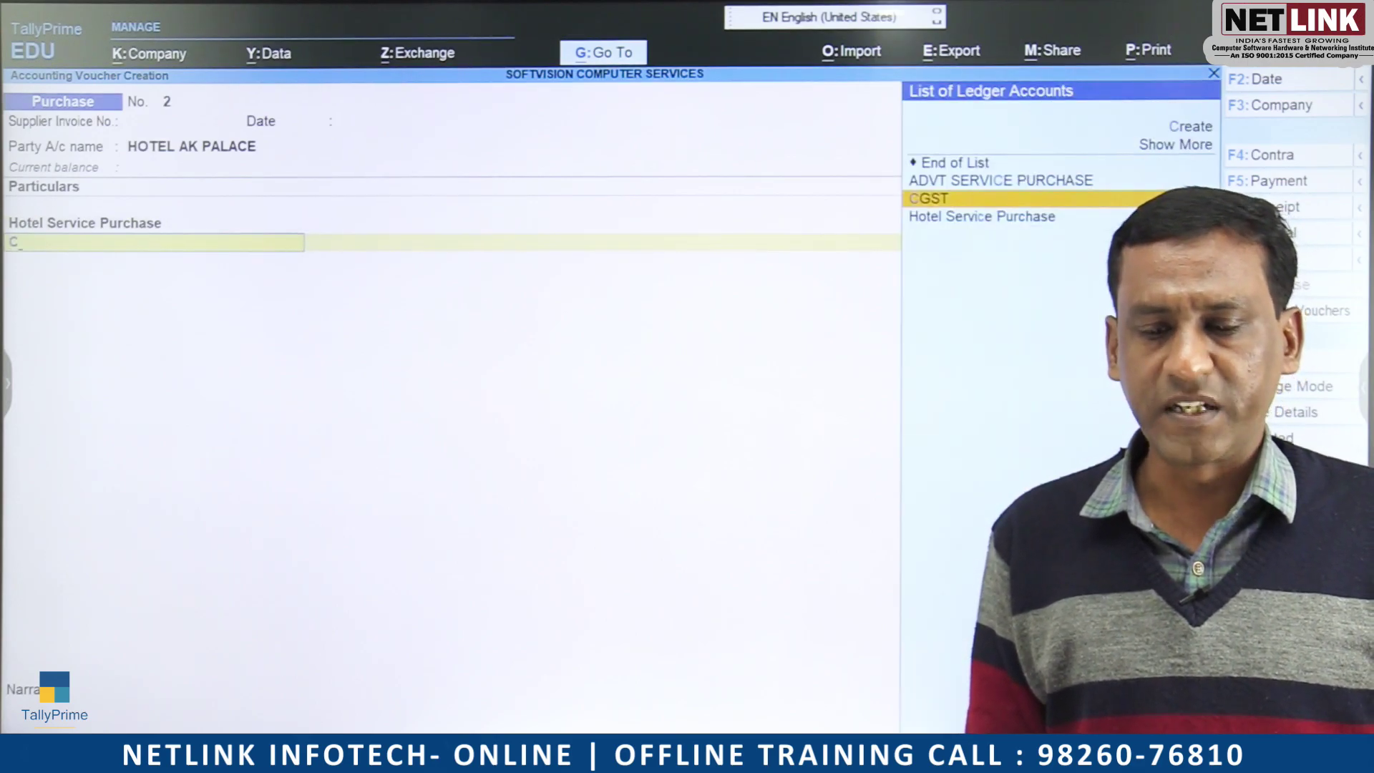
key(Return)
key(Return)
text(S)
key(Return)
key(Return)
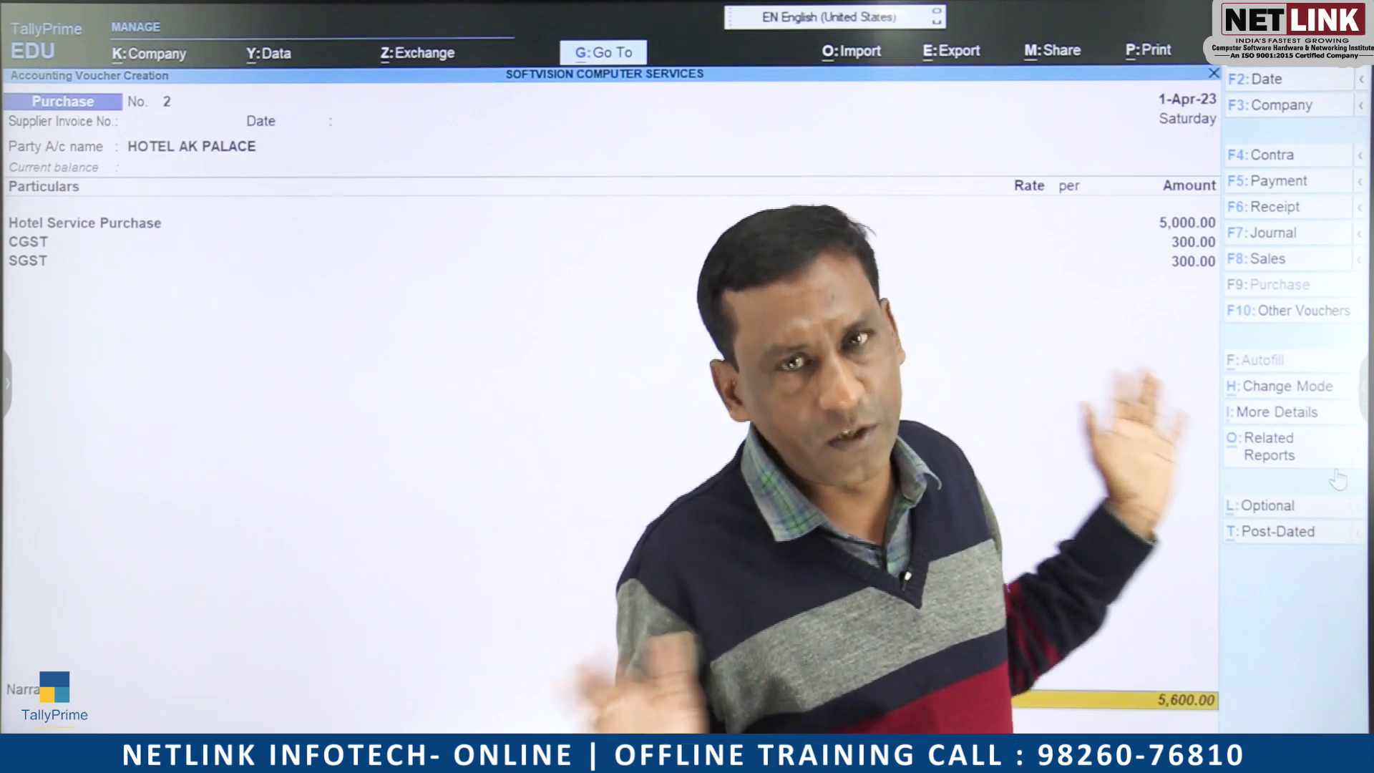
Re-enter the Hotel Service Purchase amount as 5,000 inclusive of GST, recalculate the CGST and SGST lines, and save the purchase voucher.
key(Up)
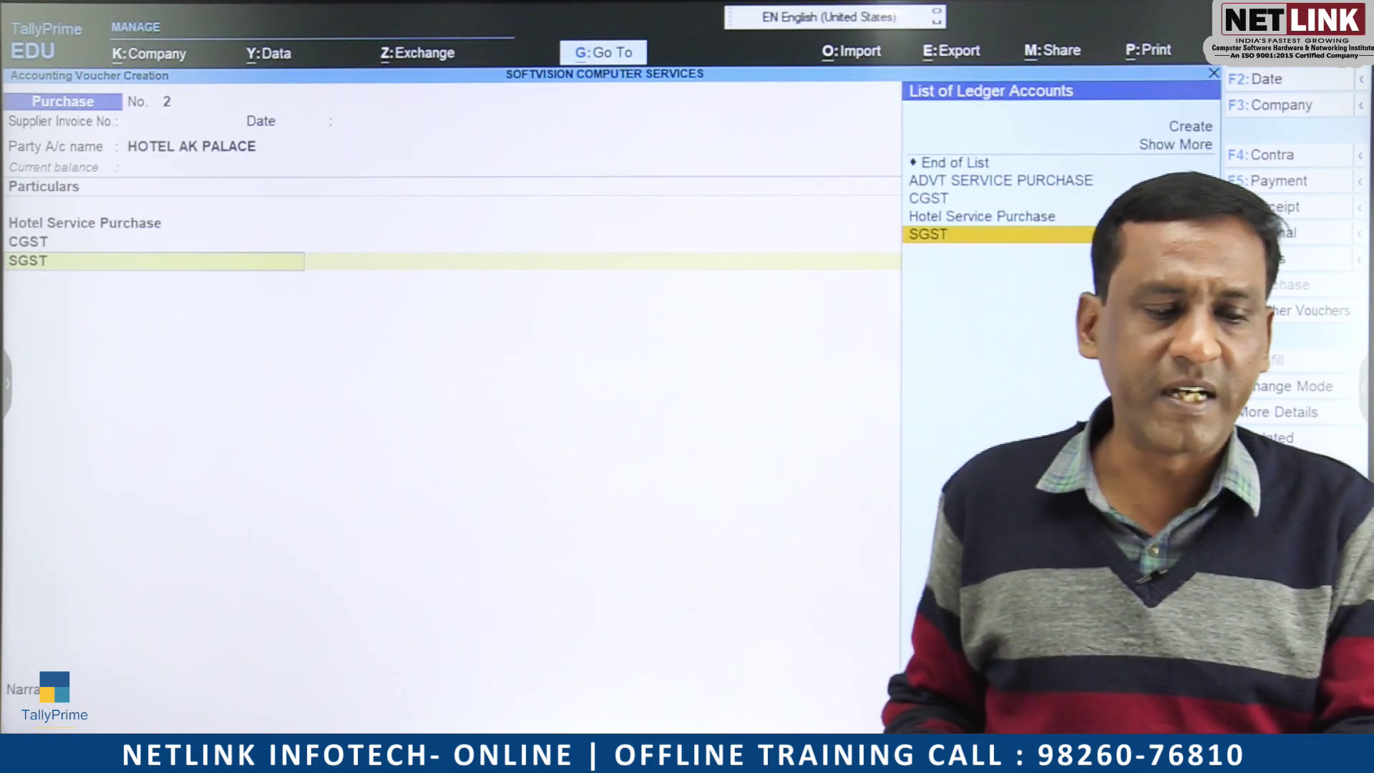
key(Up)
key(Up)
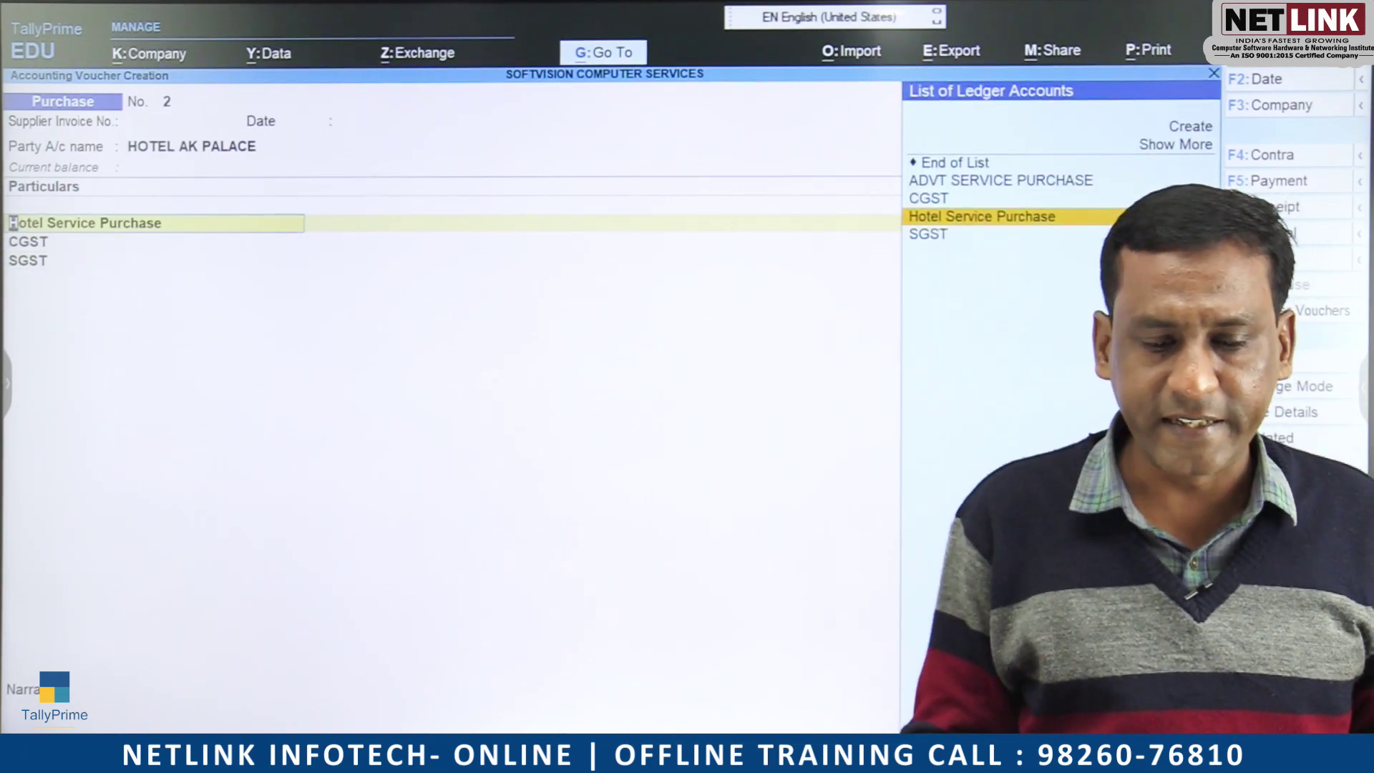
key(Return)
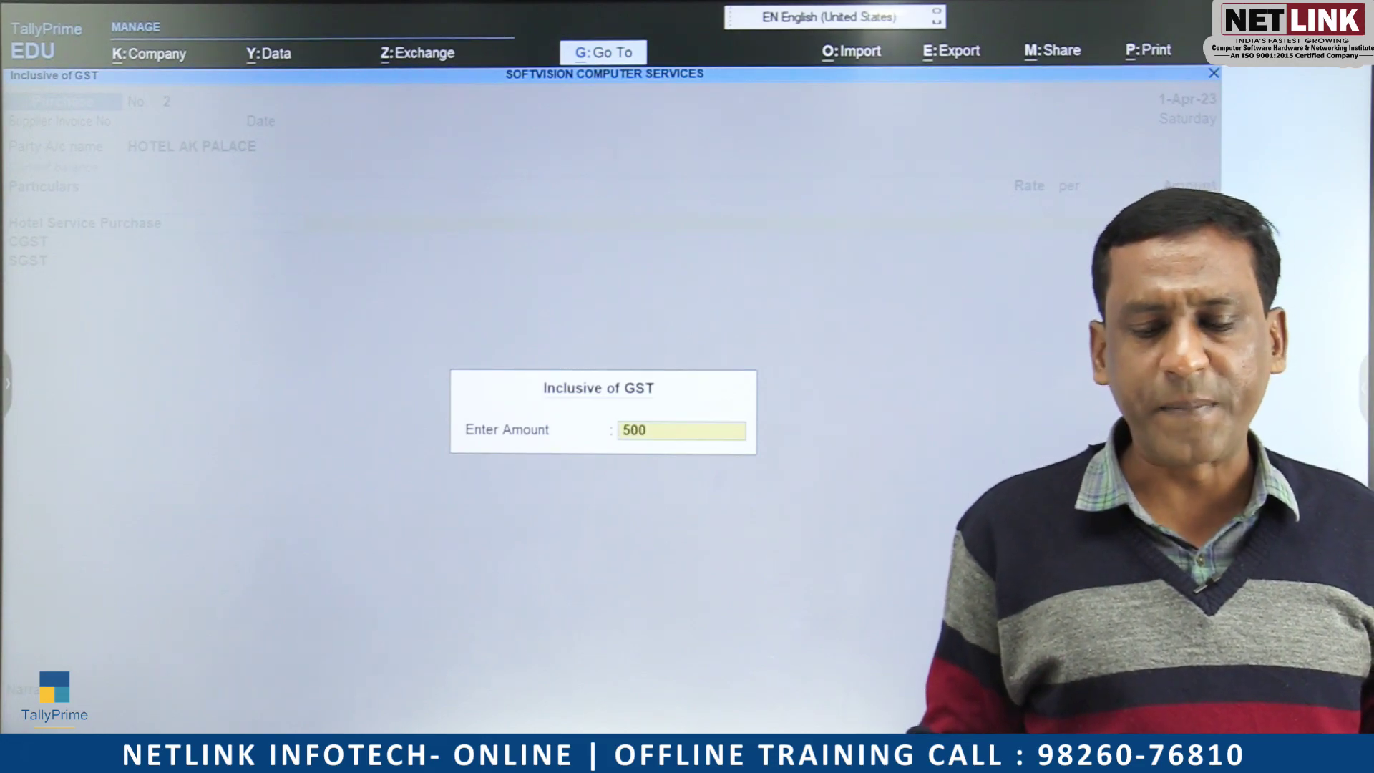
key(Return)
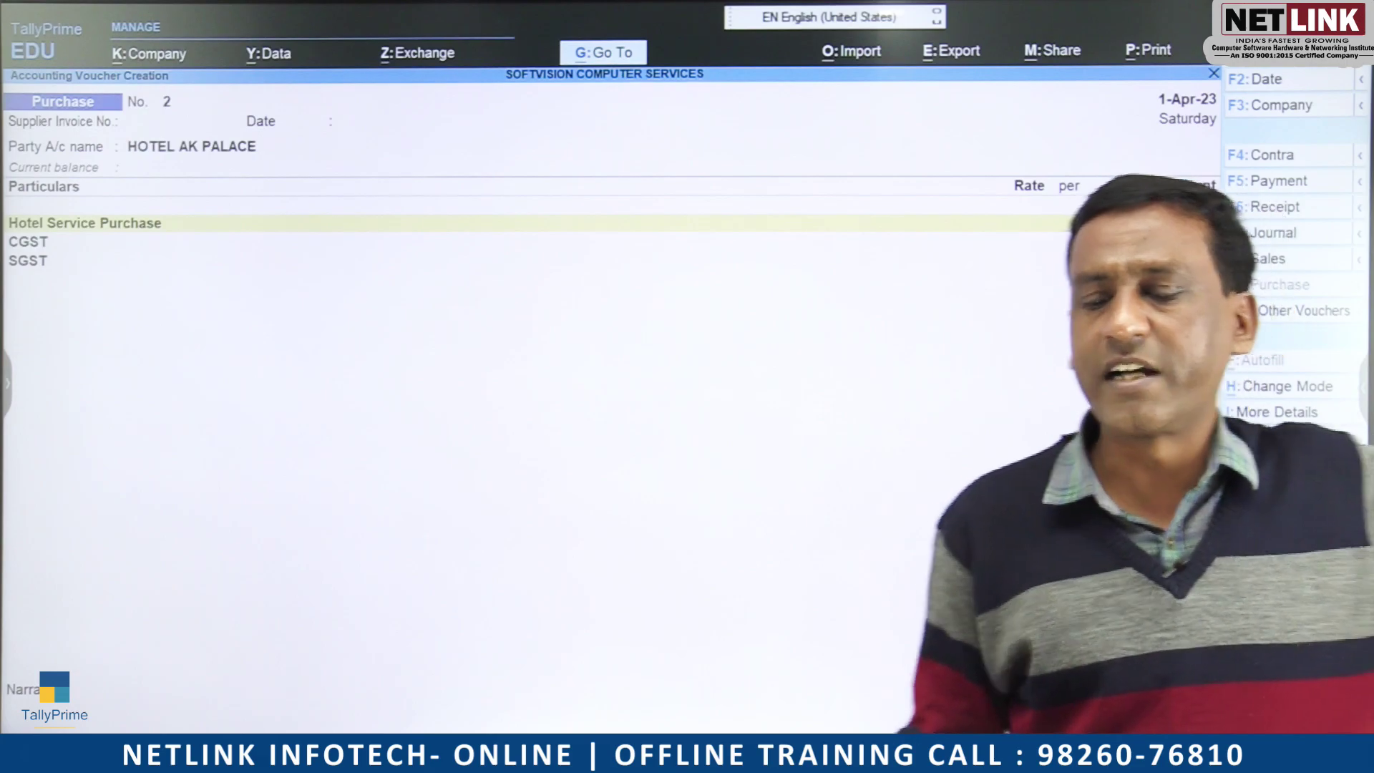
key(Down)
key(Return)
key(Return)
key(Return)
key(Return)
key(Return)
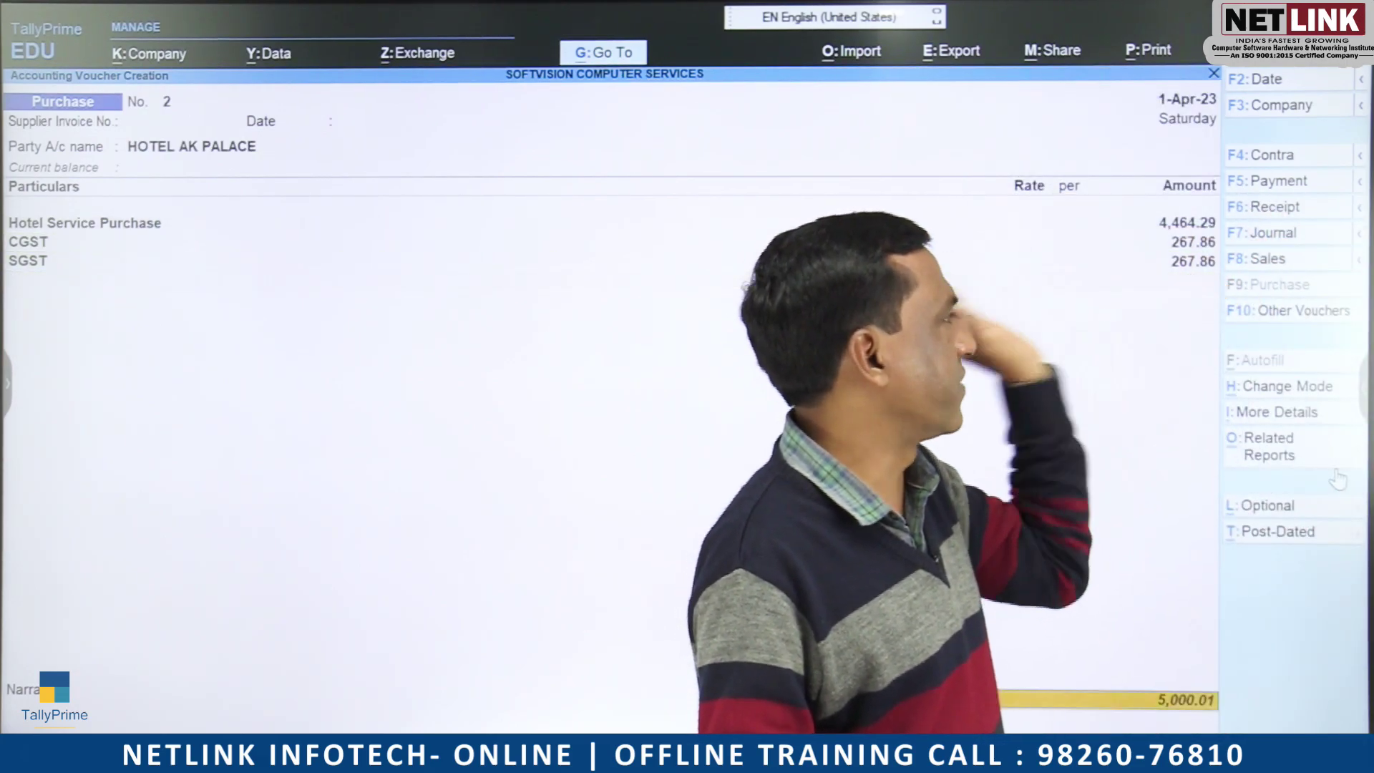
key(Return)
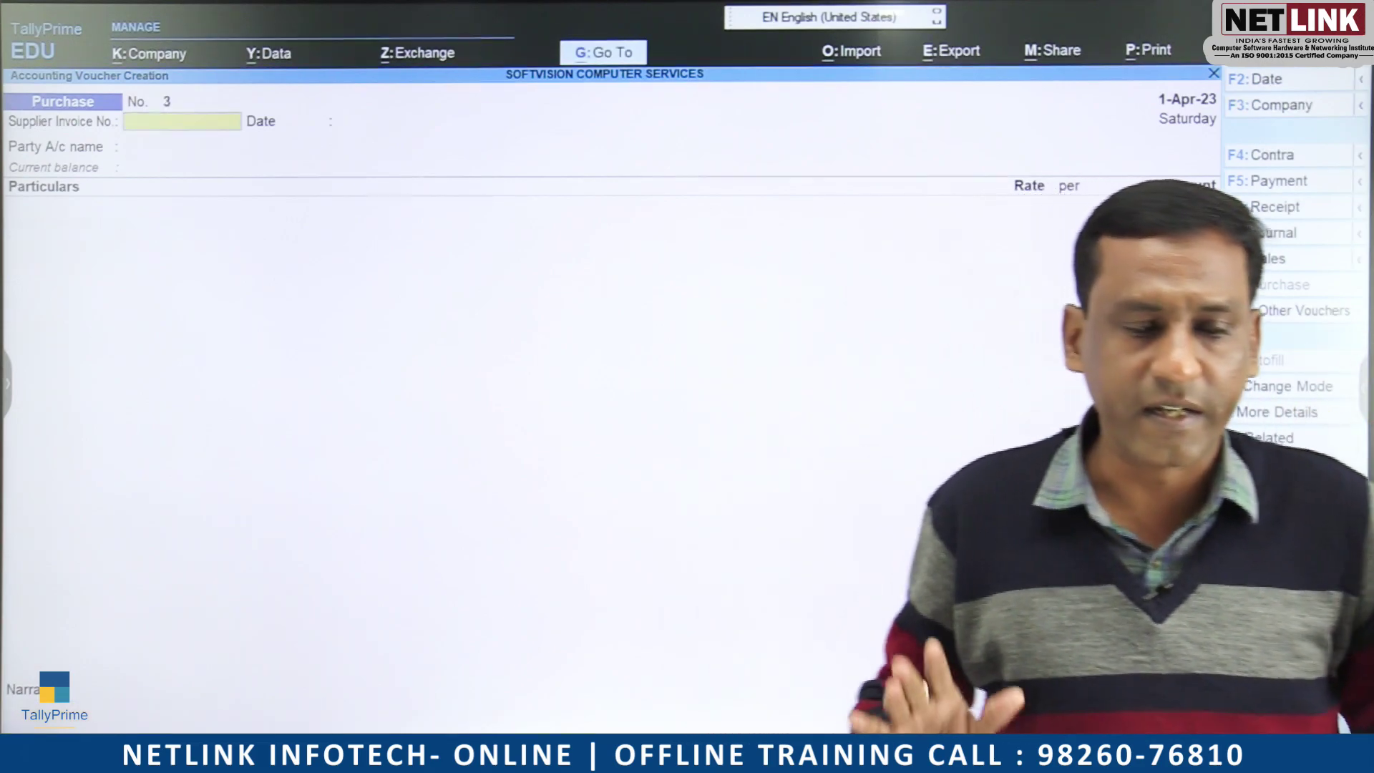
key(Escape)
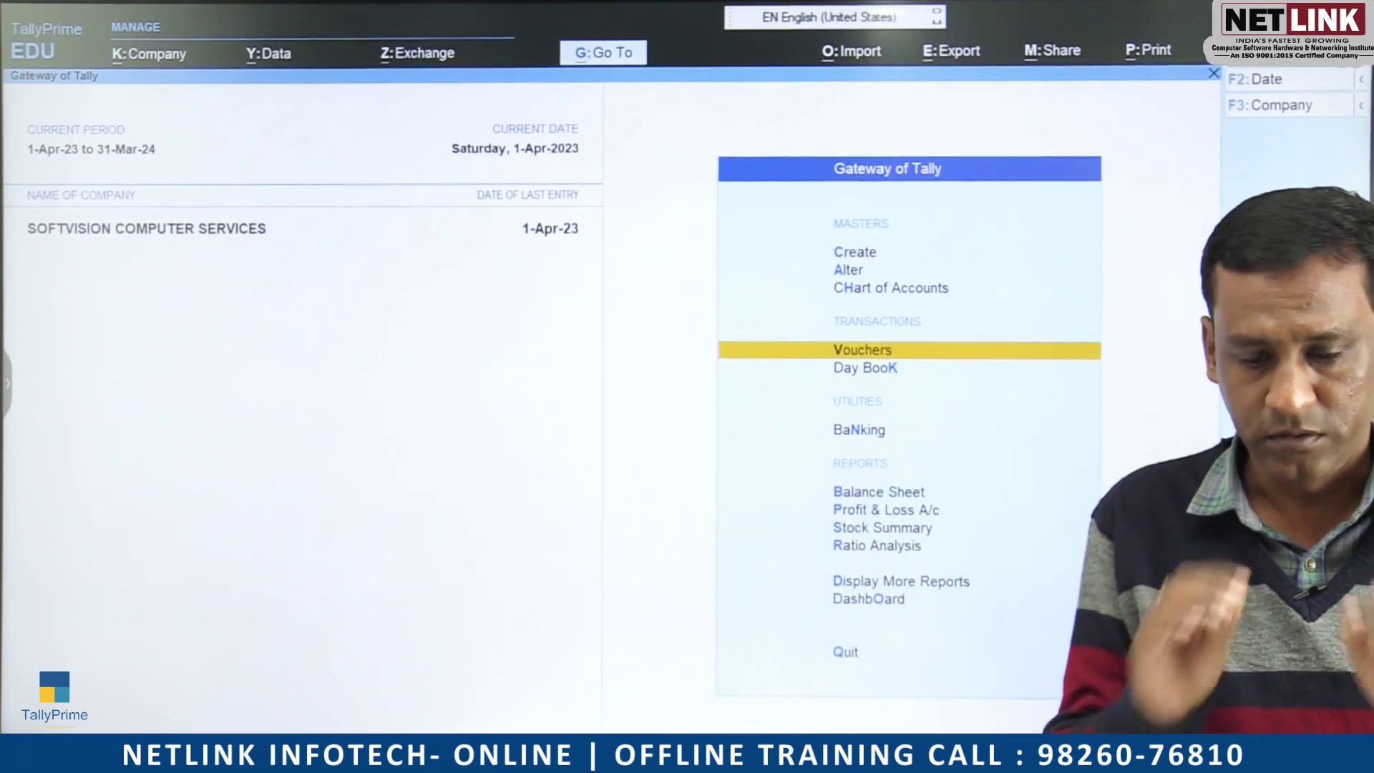
Open the Balance Sheet in detailed view and examine Duties & Taxes under Current Liabilities.
key(Down)
key(Down)
key(Down)
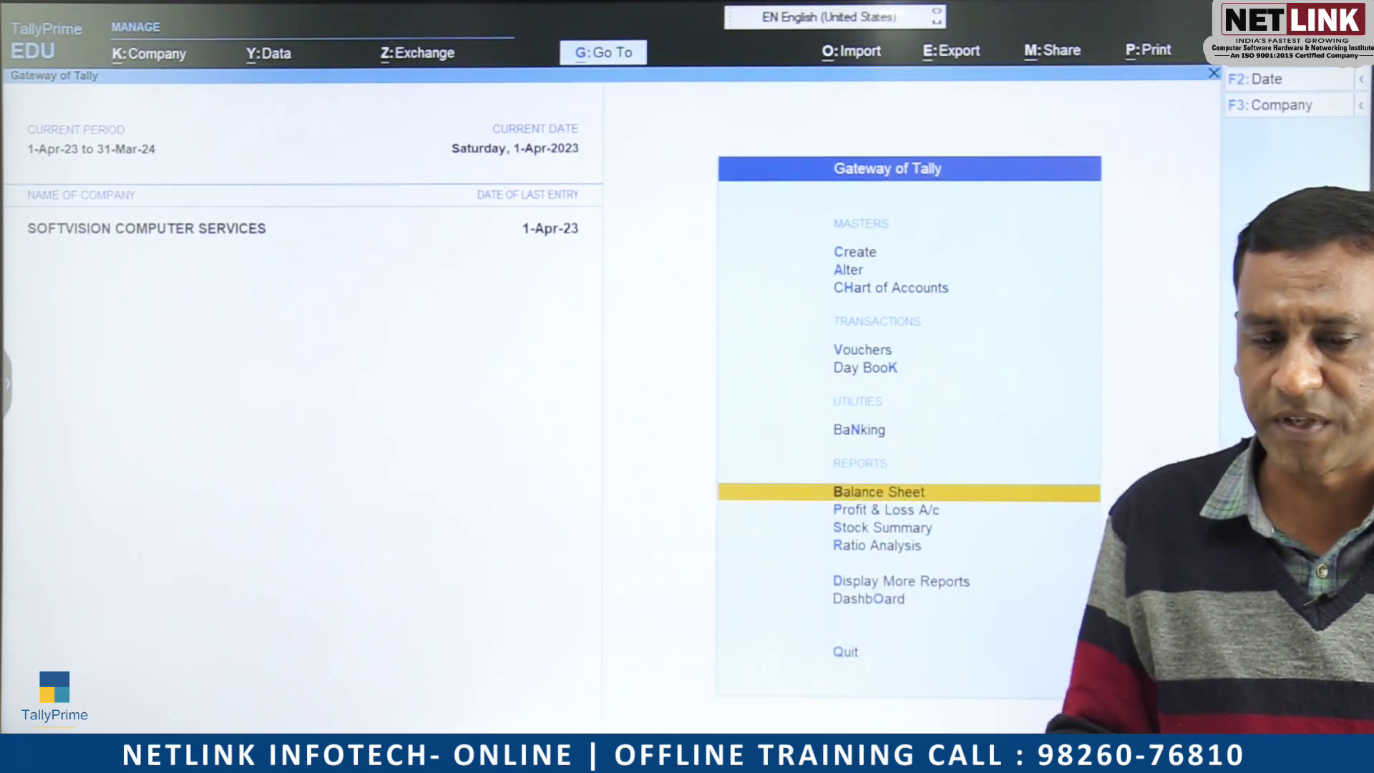
key(Return)
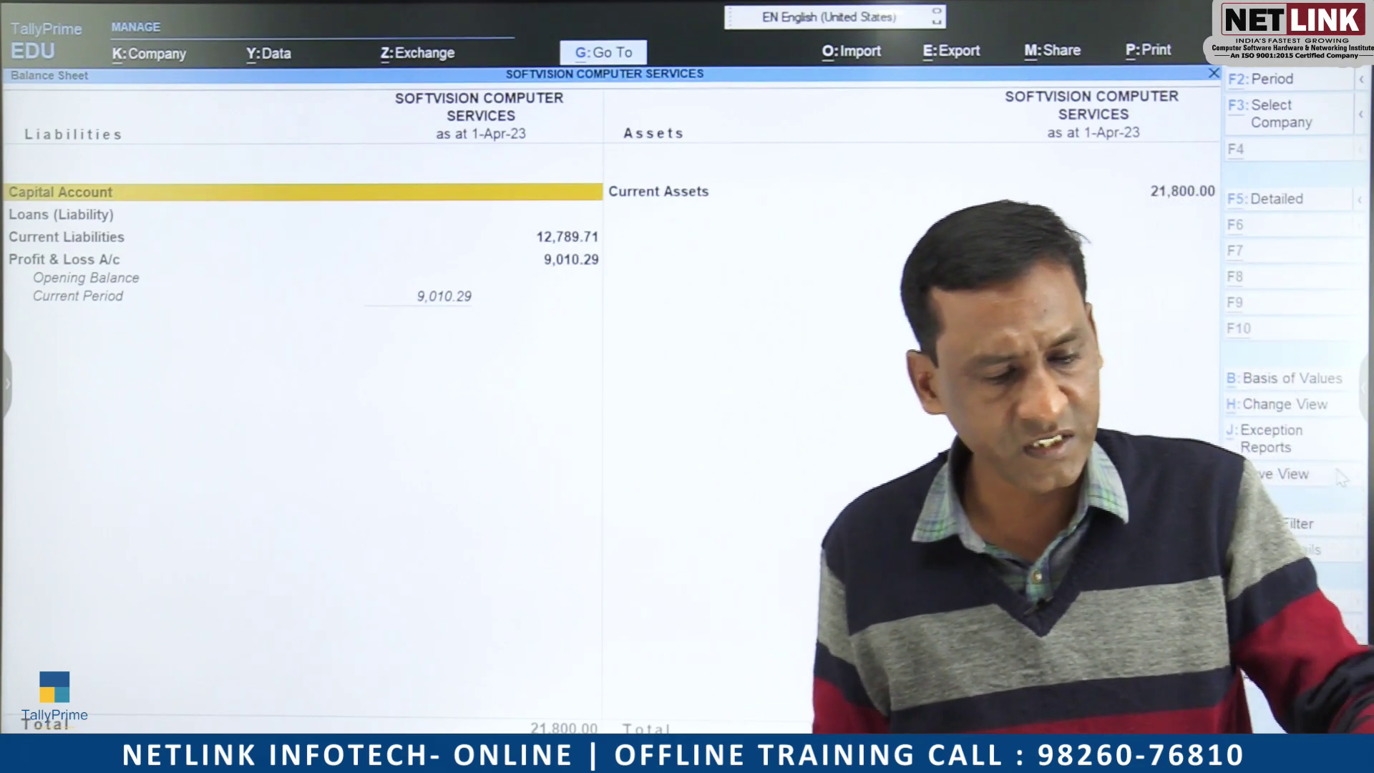
key(F2)
key(Escape)
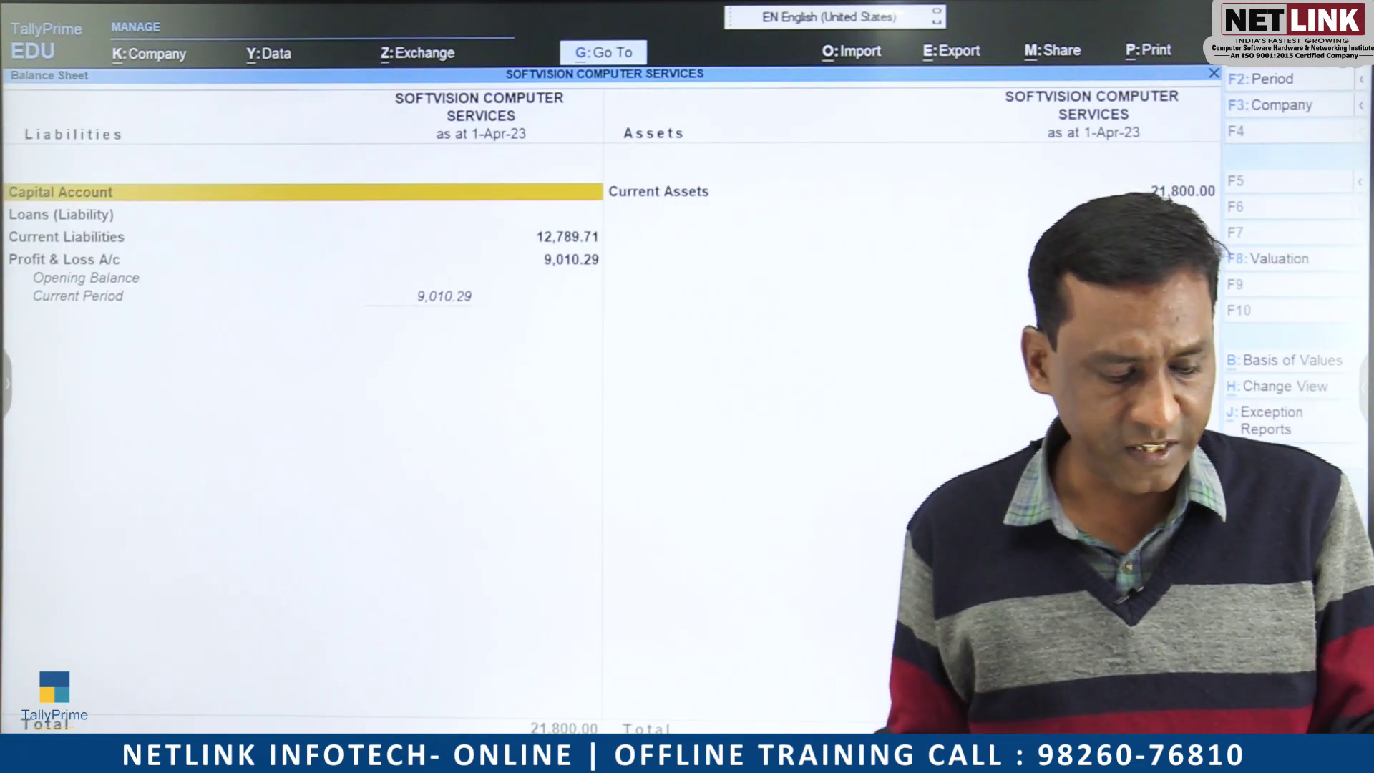
key(alt+F5)
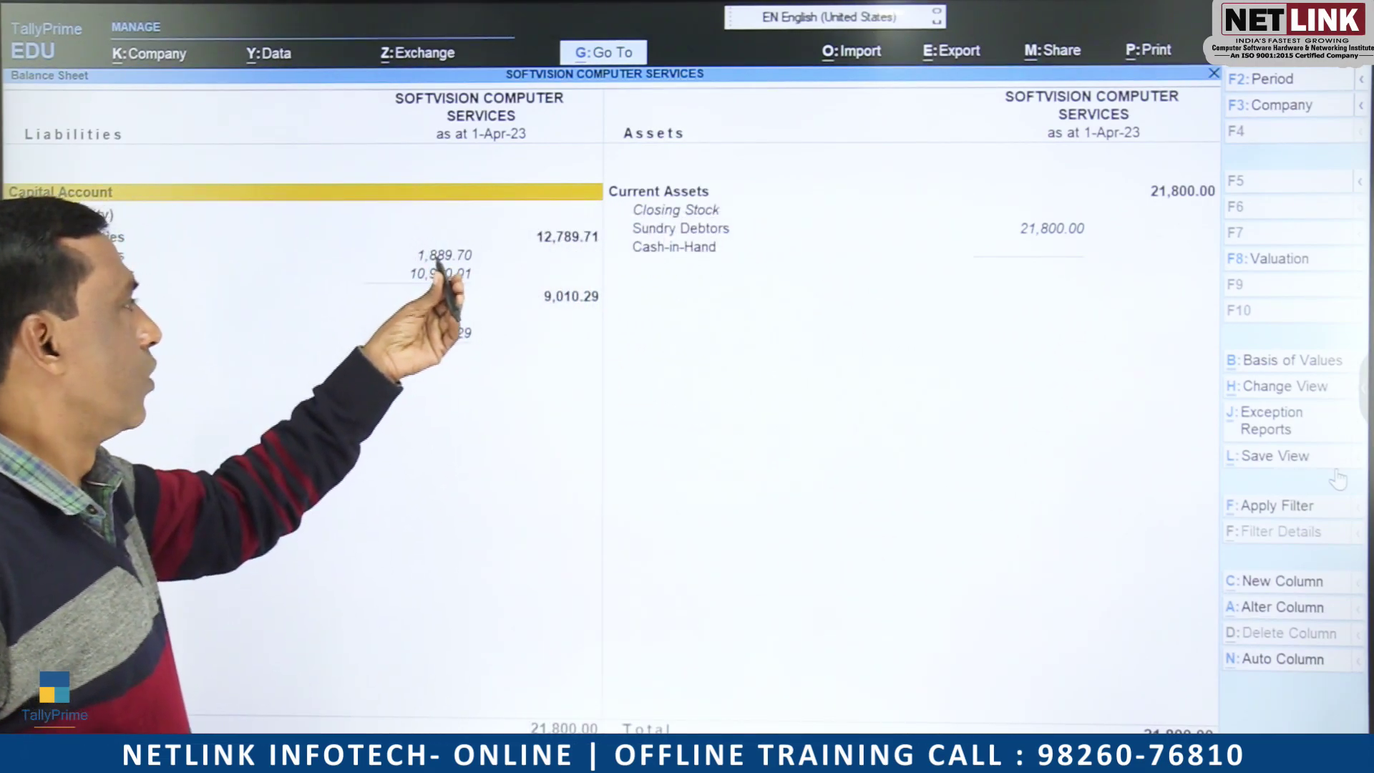
click(79, 255)
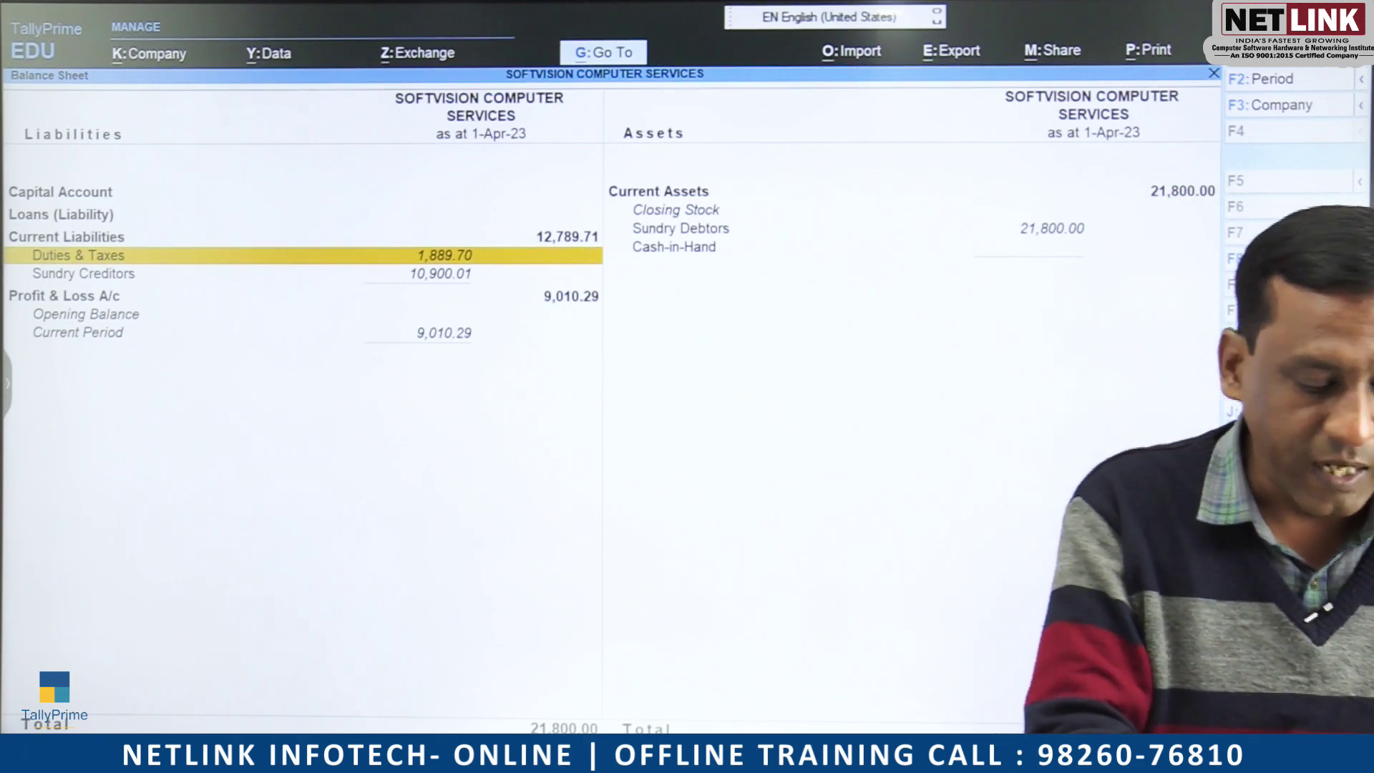
key(Escape)
key(Escape)
key(Escape)
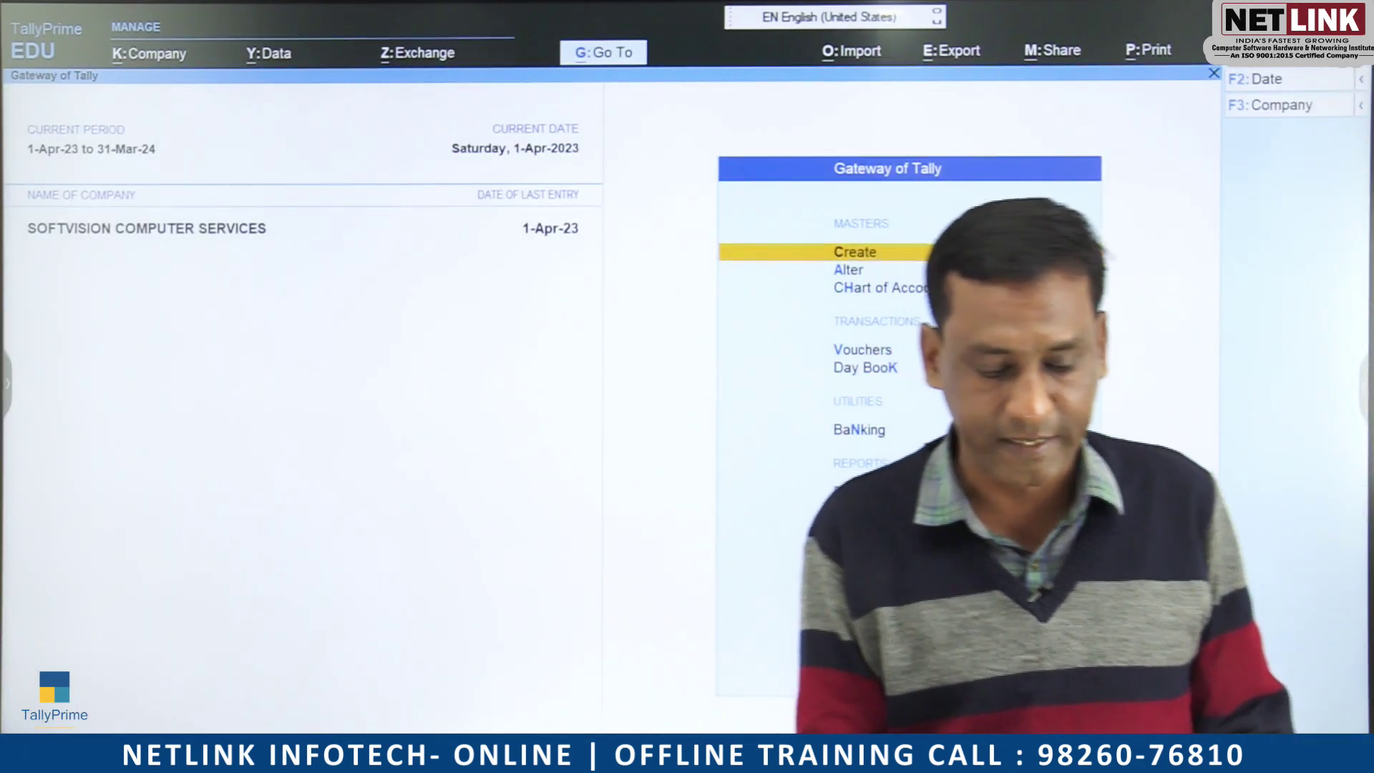
Start a new purchase voucher and create its party ledger Jio Mobiles under Sundry Creditors, leaving the mailing and receipt details at their defaults.
key(Down)
key(Down)
key(Down)
key(Return)
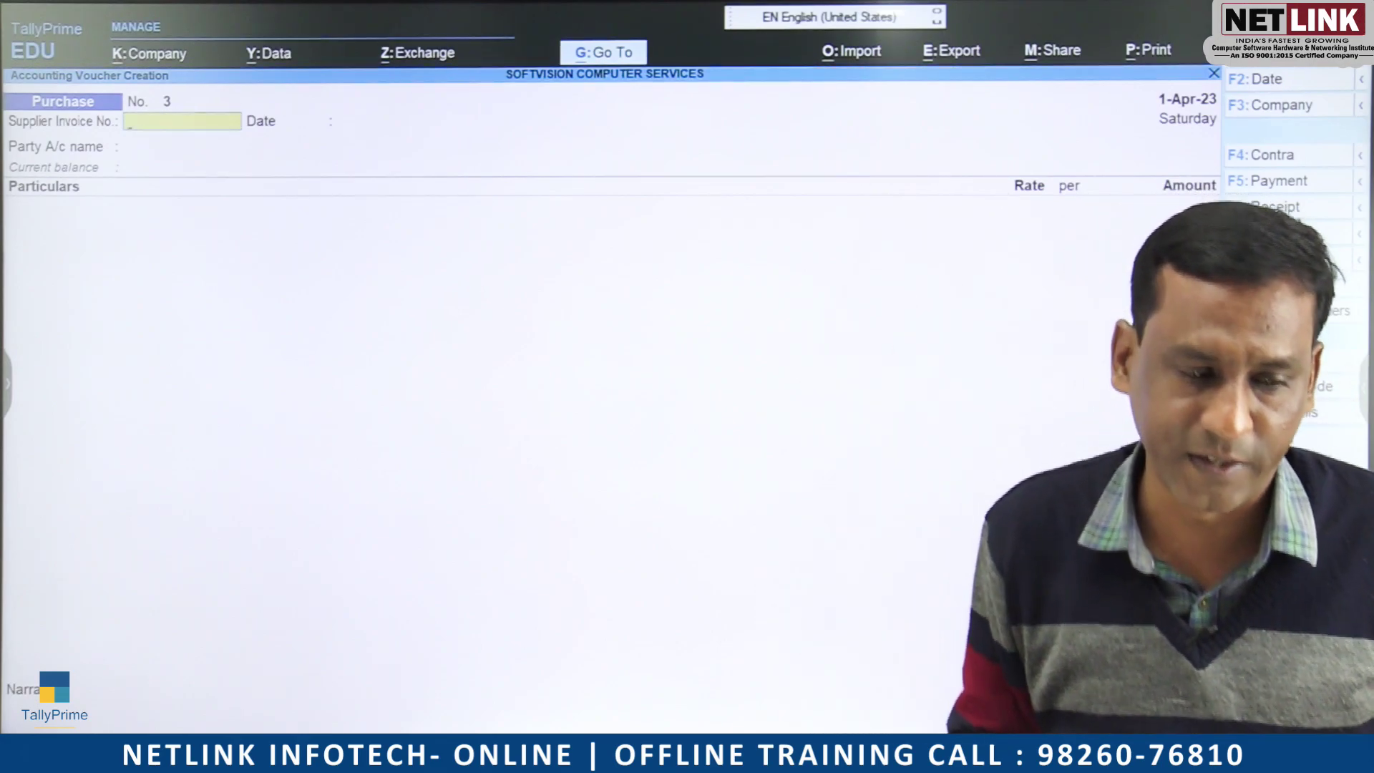
key(Return)
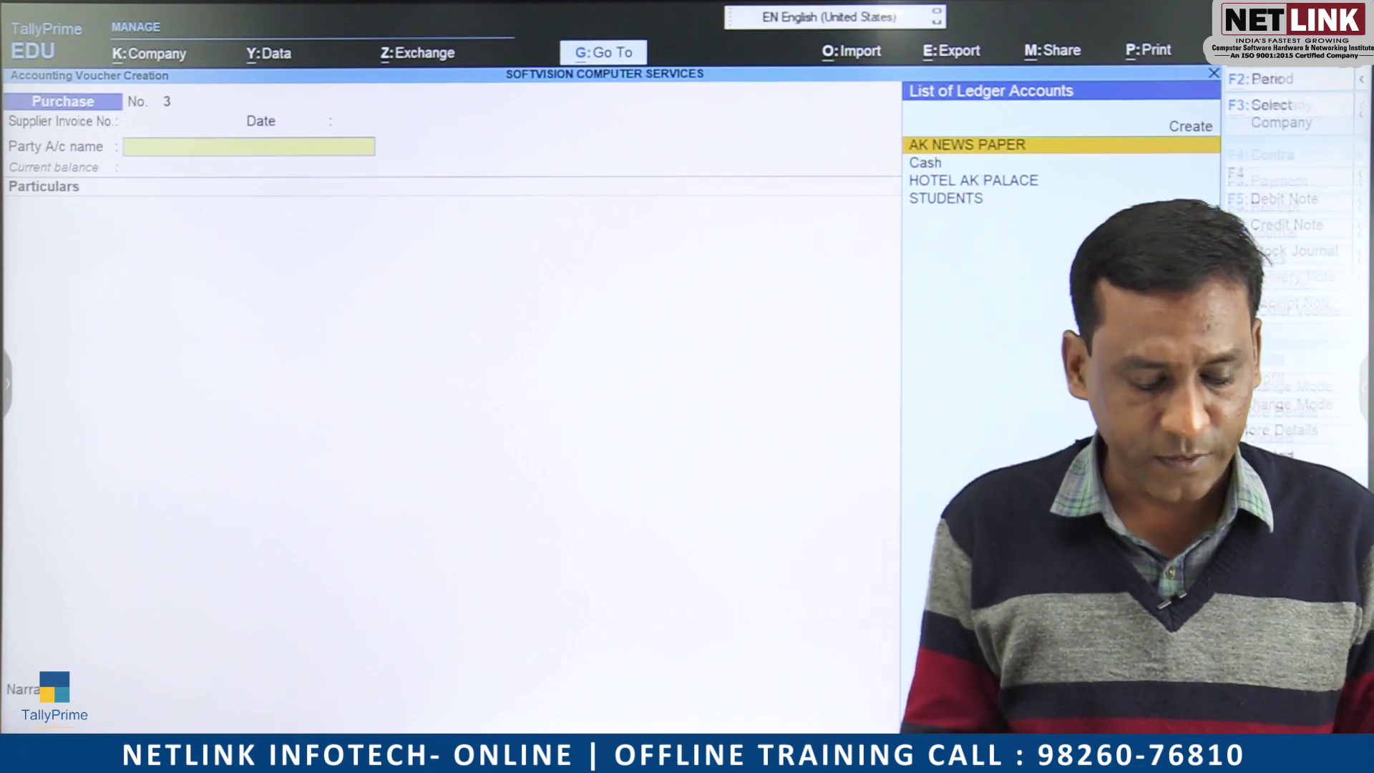
key(alt+c)
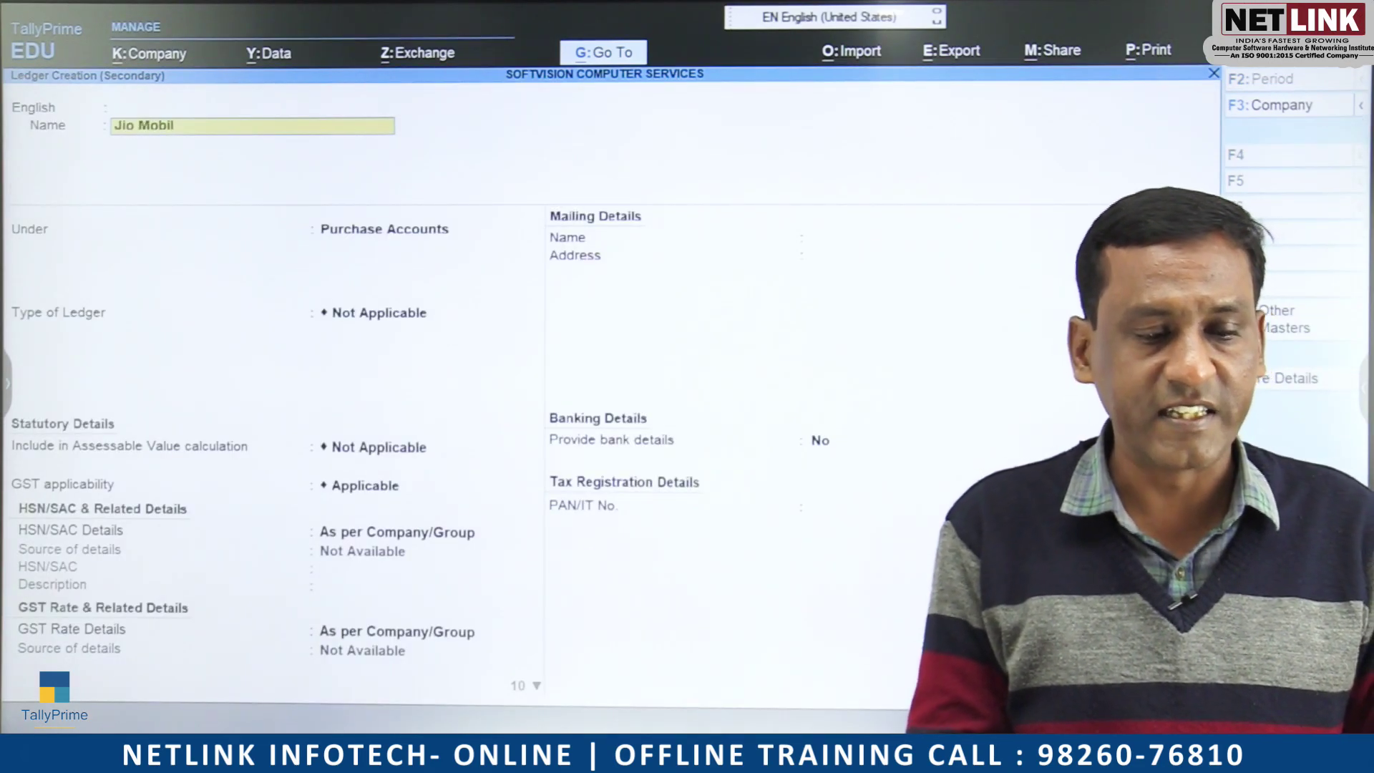
key(Return)
text(Sund)
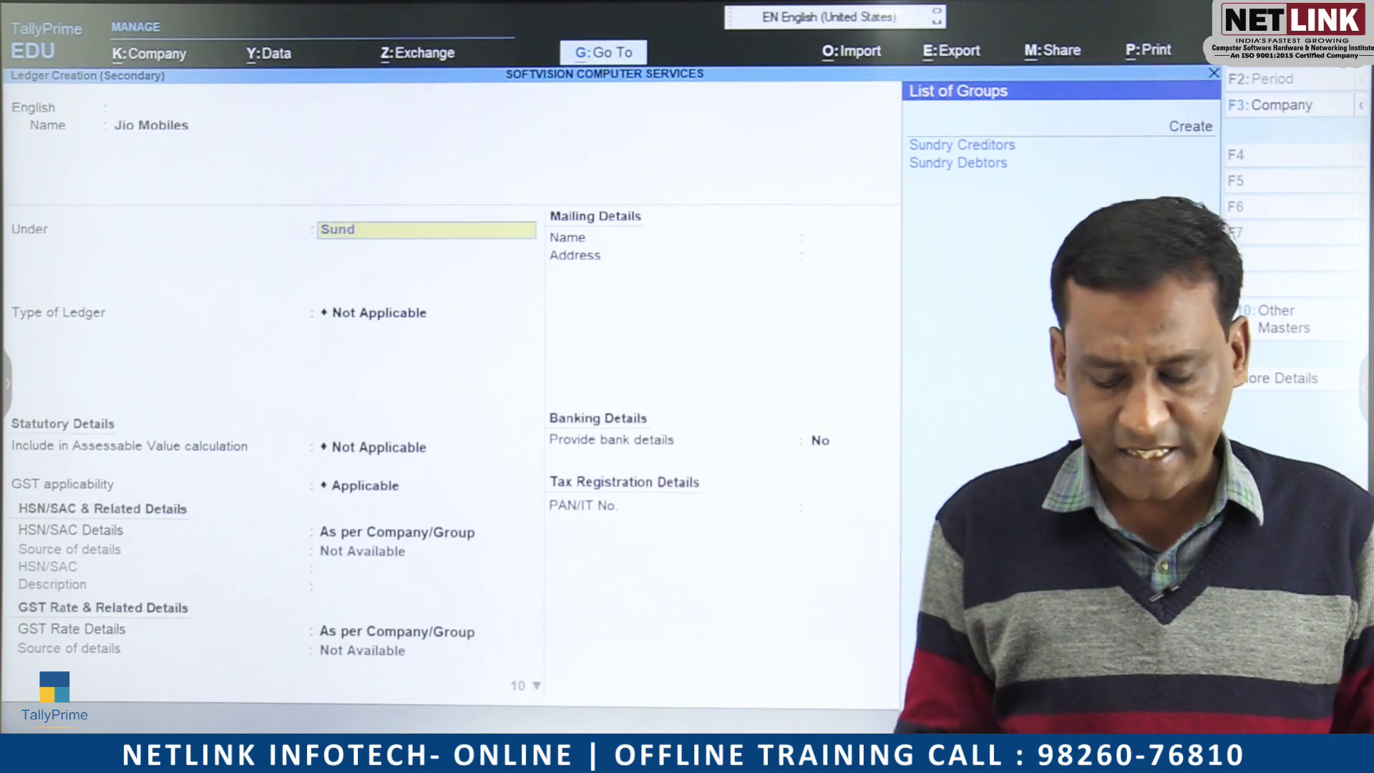
key(Return)
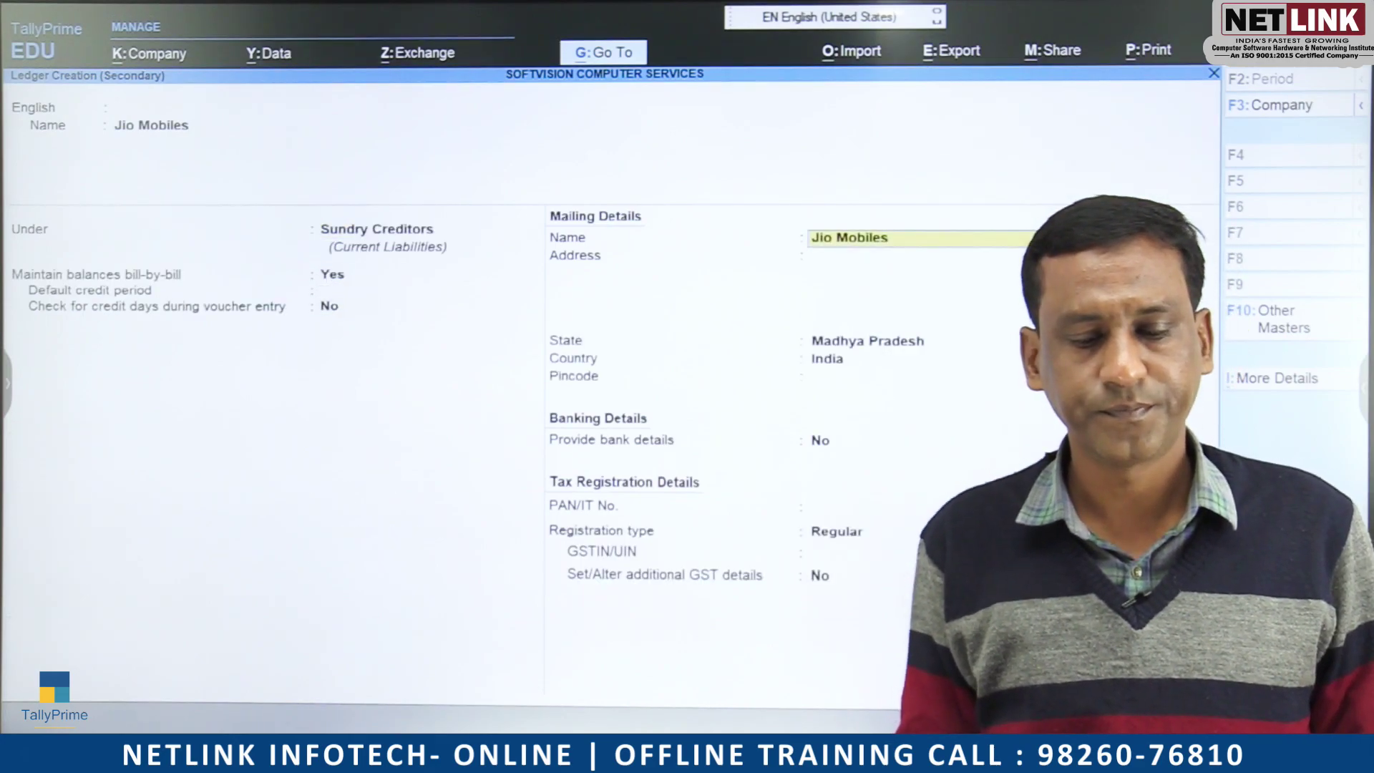
key(Return)
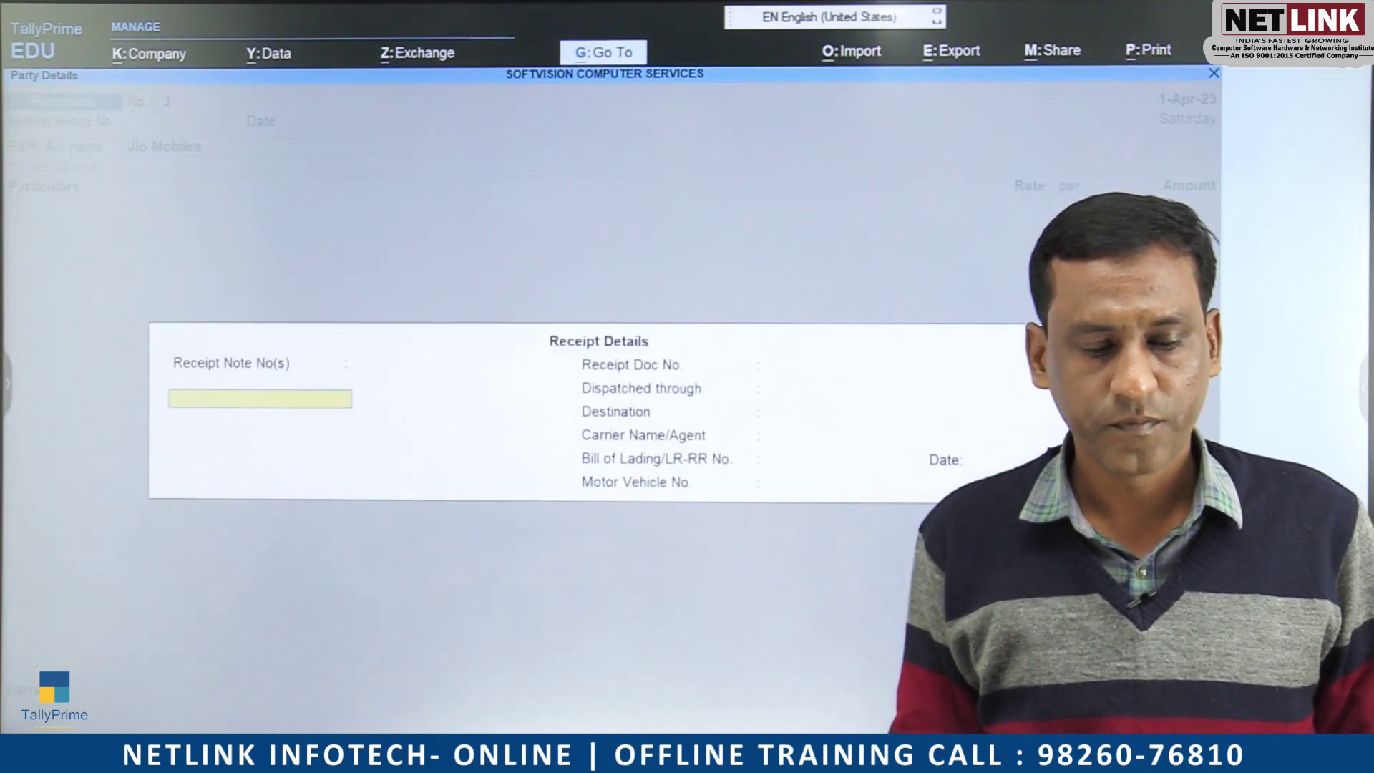
key(Return)
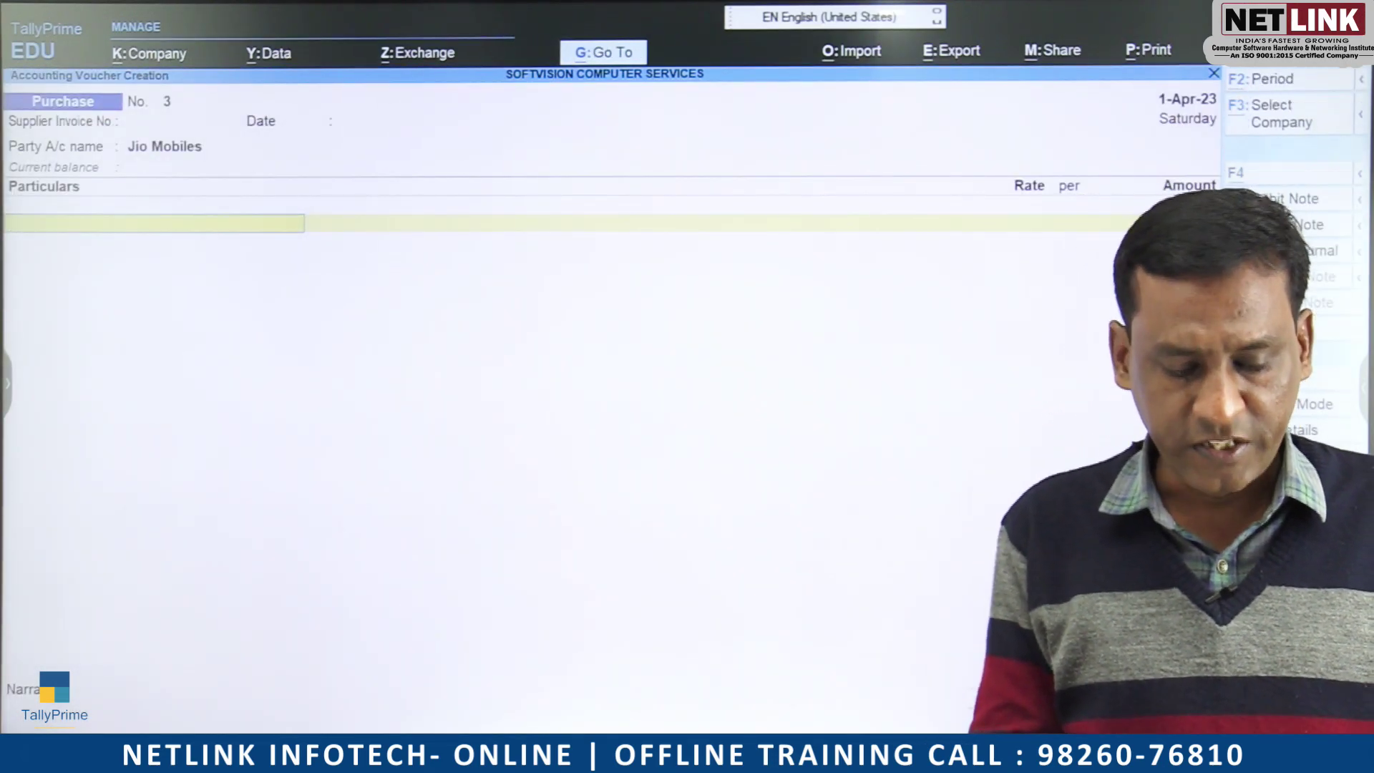
Create a ledger named Recharge Service under Purchase Accounts from the voucher's particulars.
key(alt+c)
text(Recharge Service)
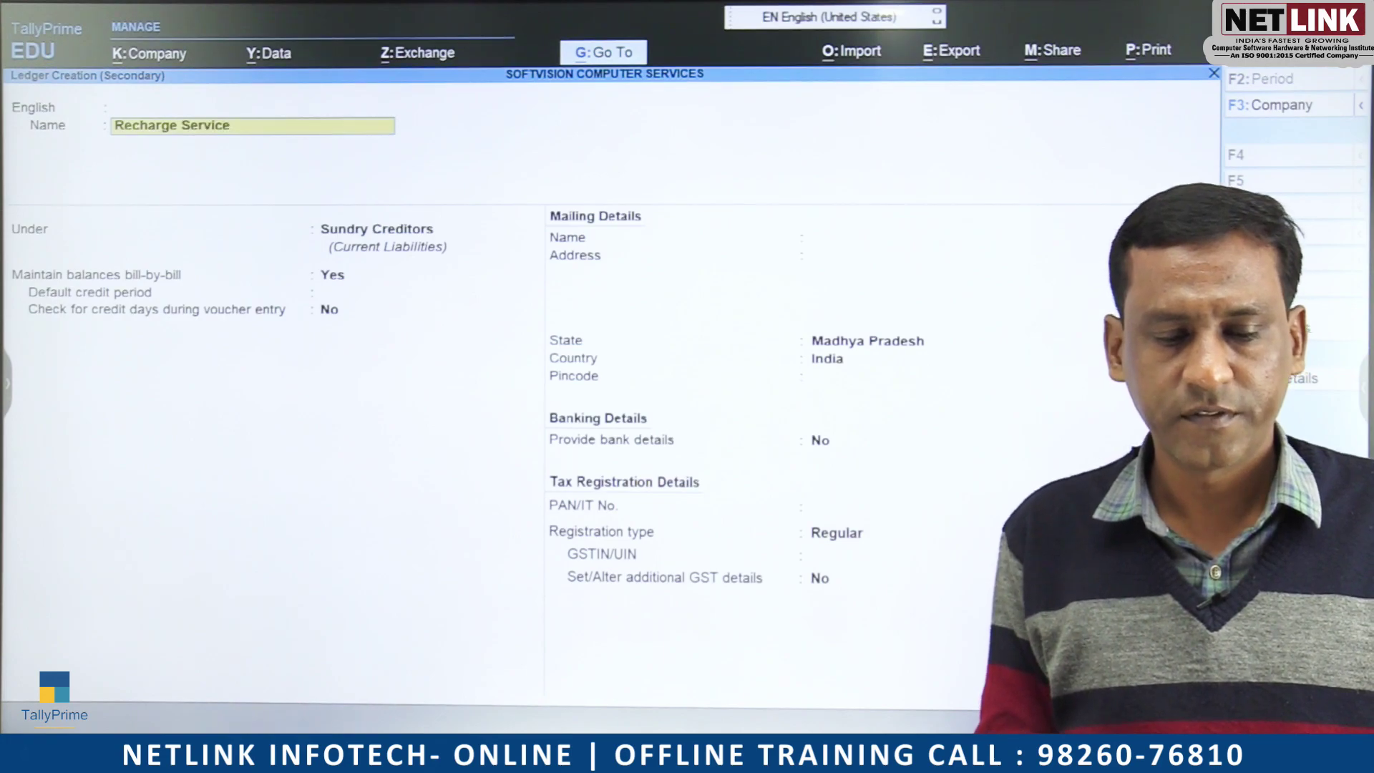
key(Return)
text(Pur)
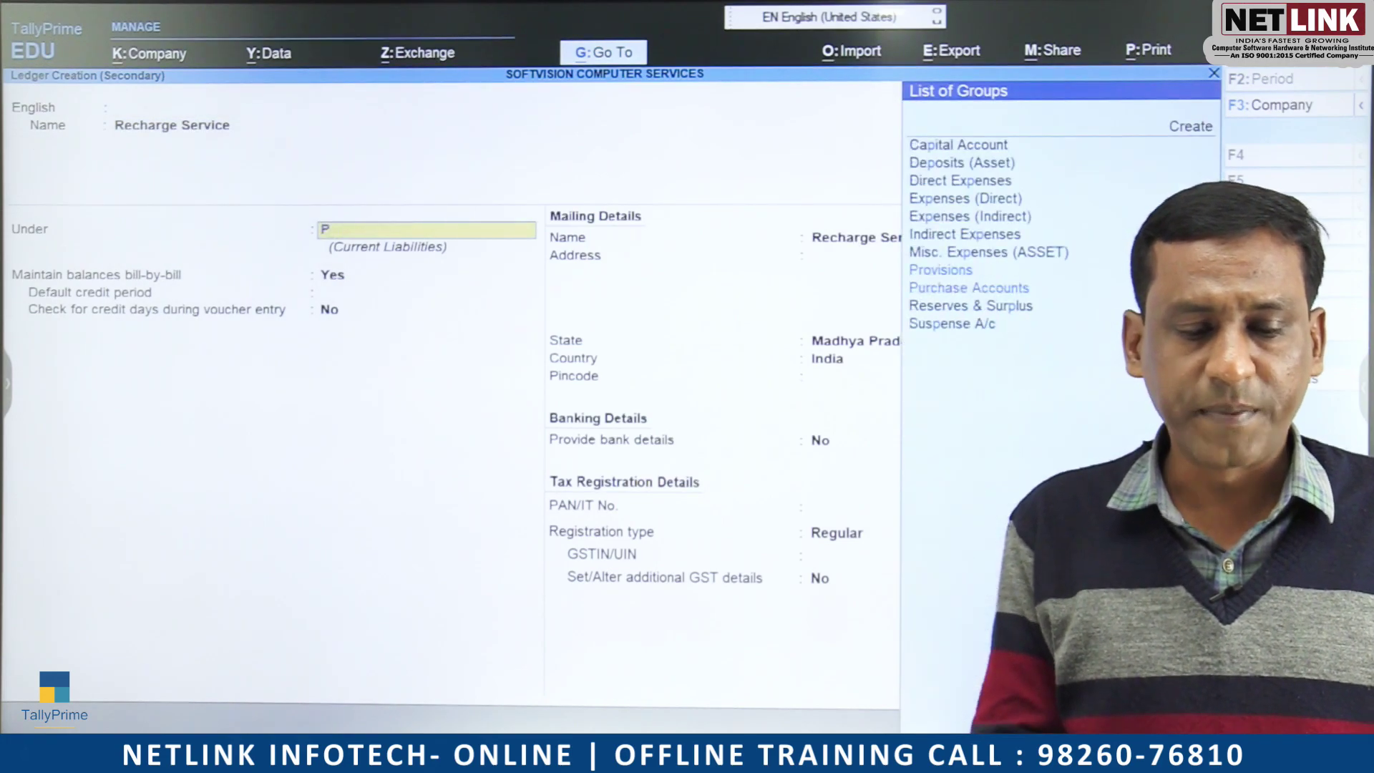
key(Return)
key(Return)
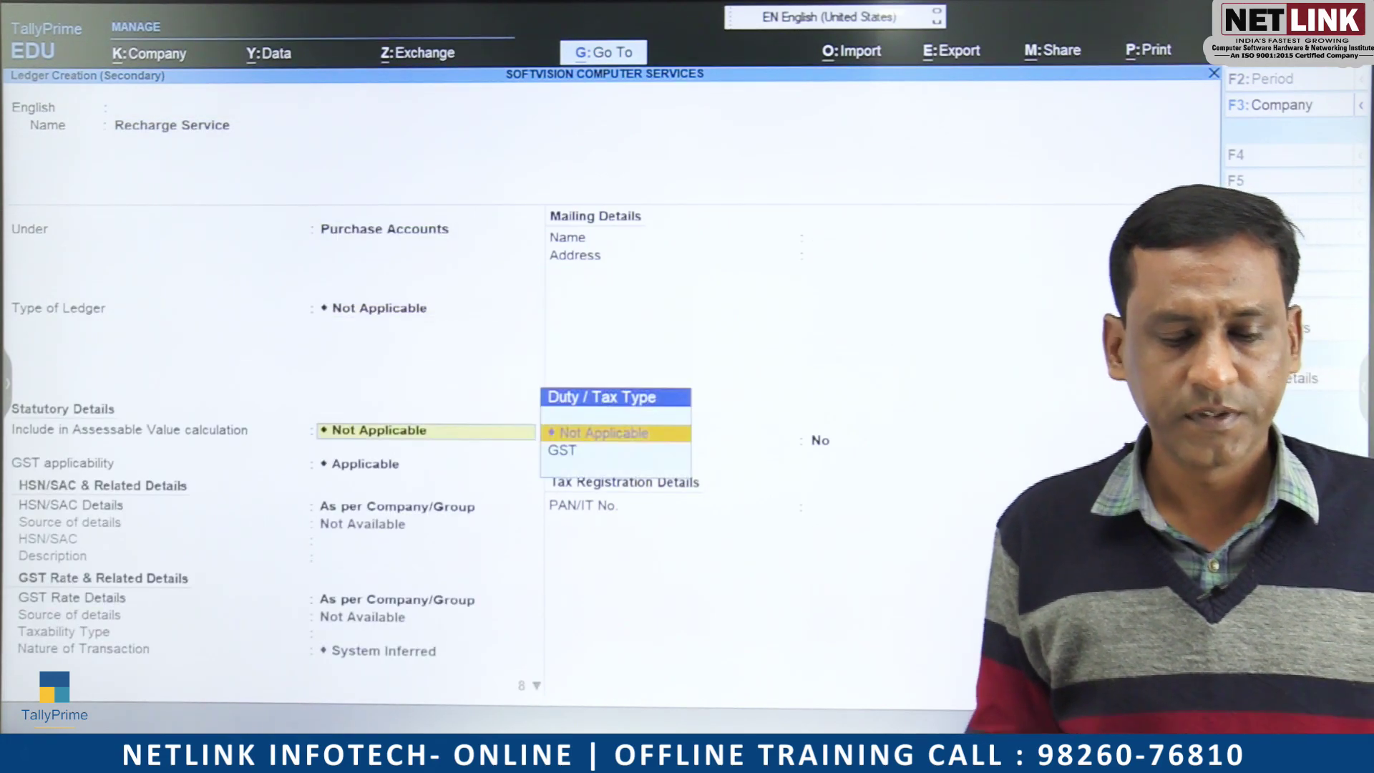
Keep GST applicable for the Recharge Service ledger and specify its HSN/SAC as 56755 with a blank description.
key(Return)
key(Return)
key(Return)
key(BackSpace)
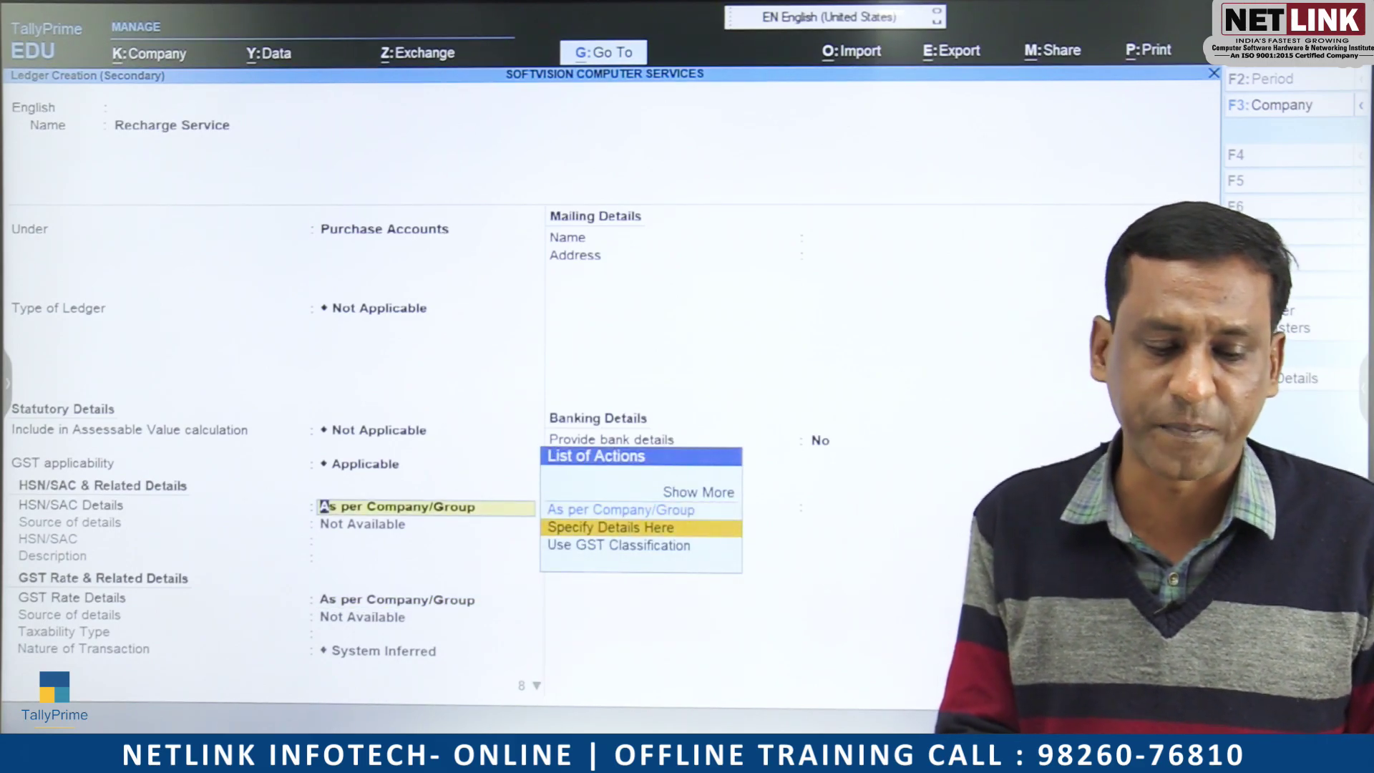
key(Return)
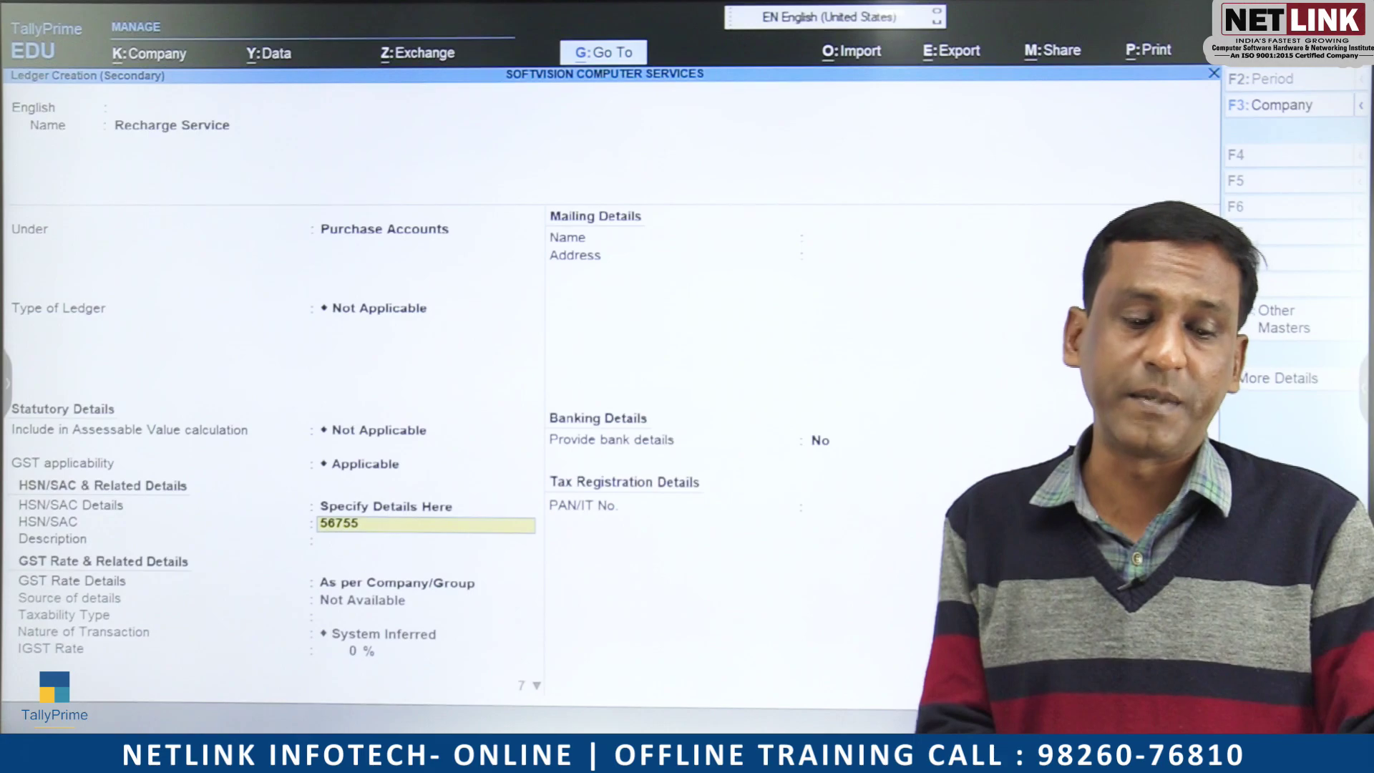
key(Return)
key(Return)
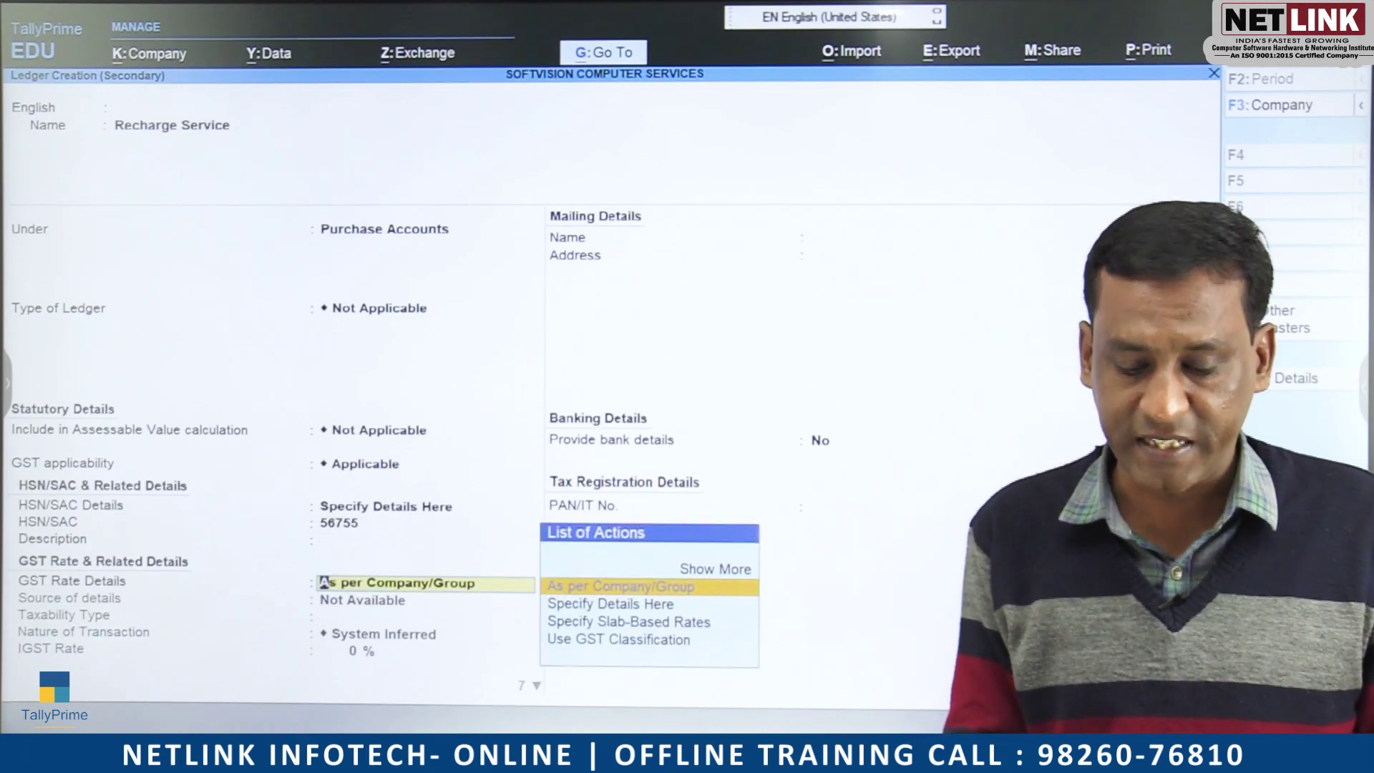
Specify the ledger's GST rate details as Taxable, Local Purchase - Taxable, with IGST 18%, CGST 9% and SGST 9%.
key(Down)
key(Return)
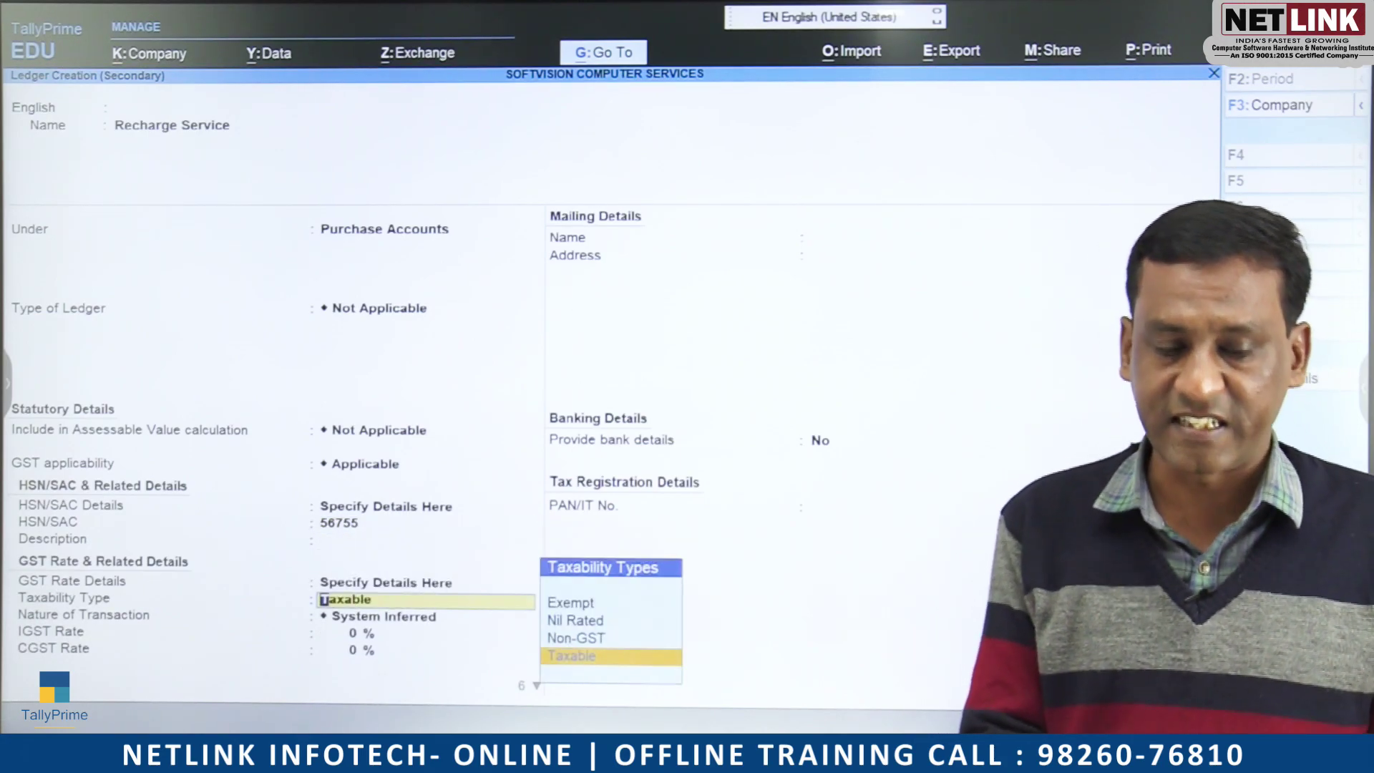
key(Return)
key(Return)
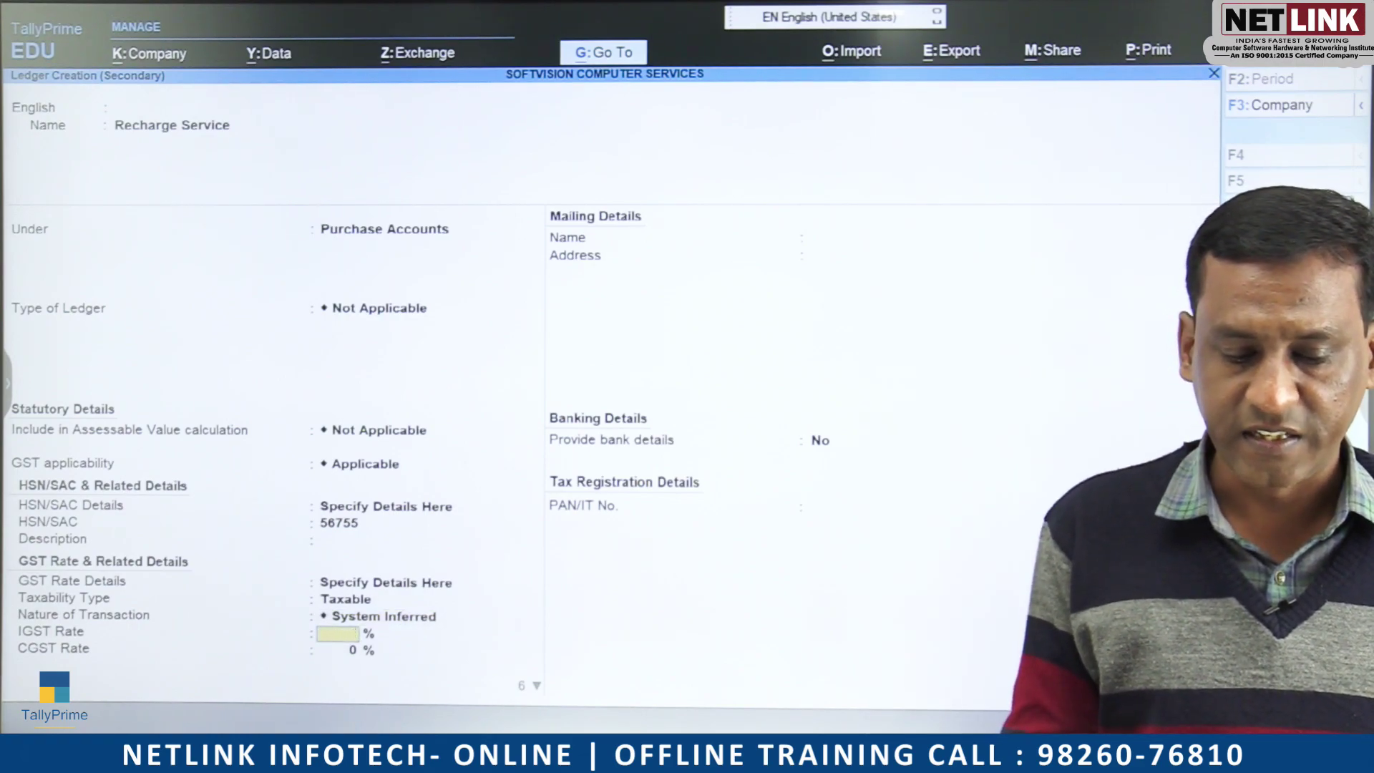
key(BackSpace)
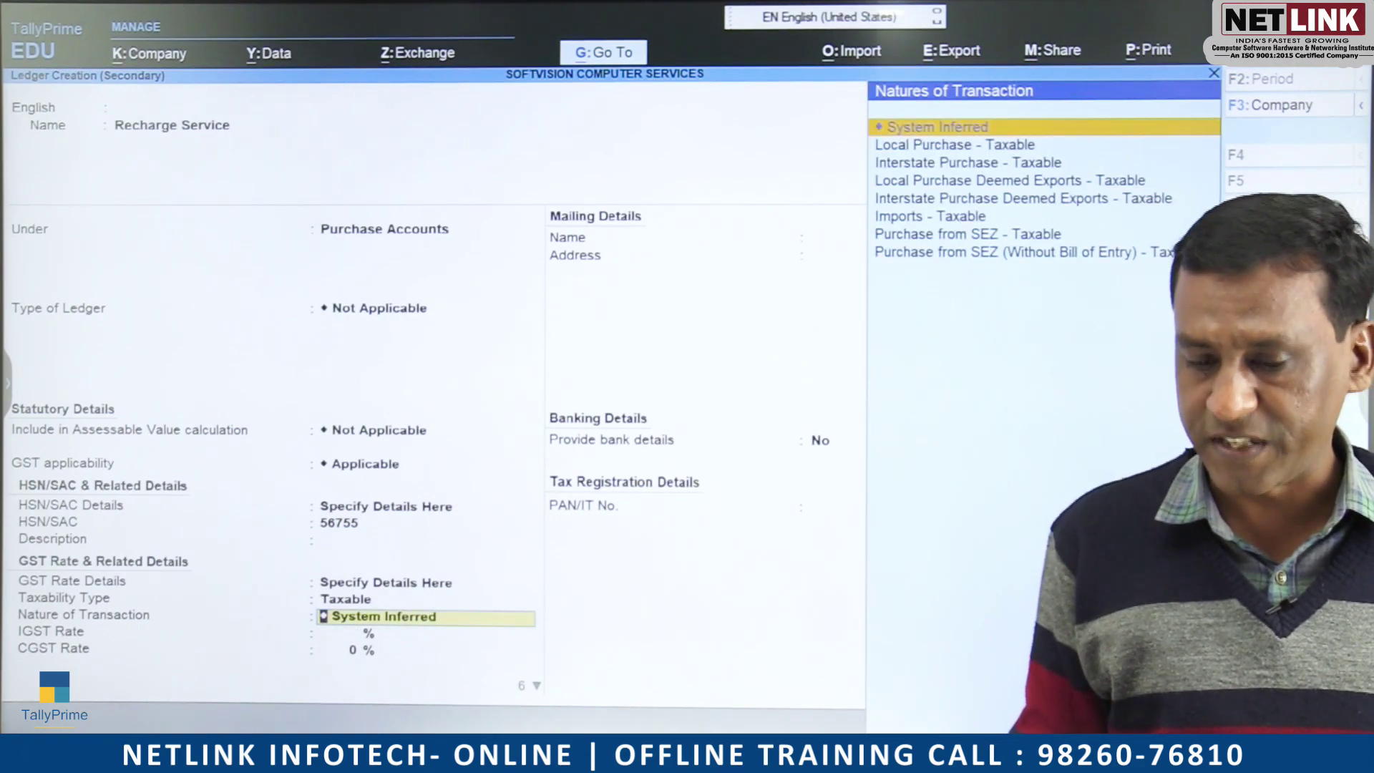
key(Down)
key(Return)
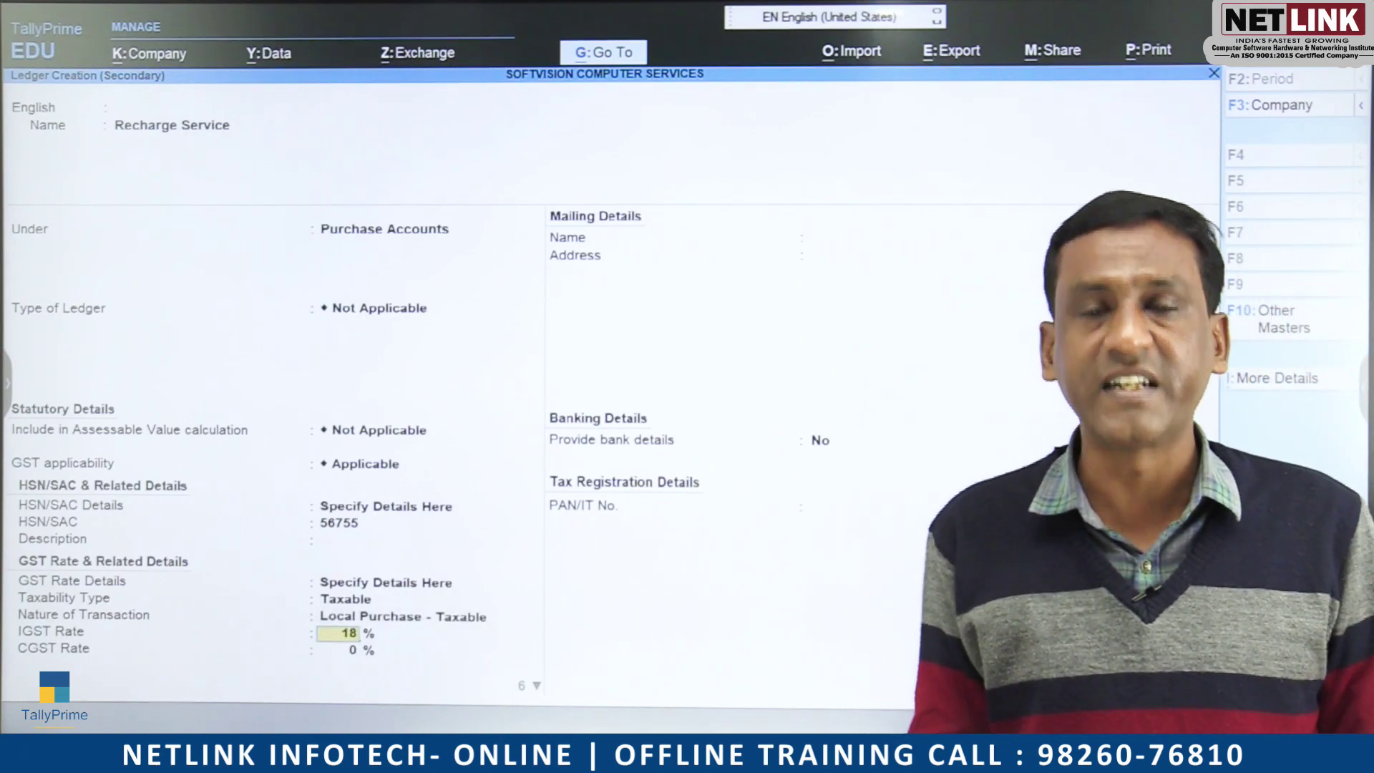
key(Return)
key(Return)
key(Return)
Keep reverse charge at No and input tax credit eligibility at Yes, and save the Recharge Service ledger.
key(Return)
key(Return)
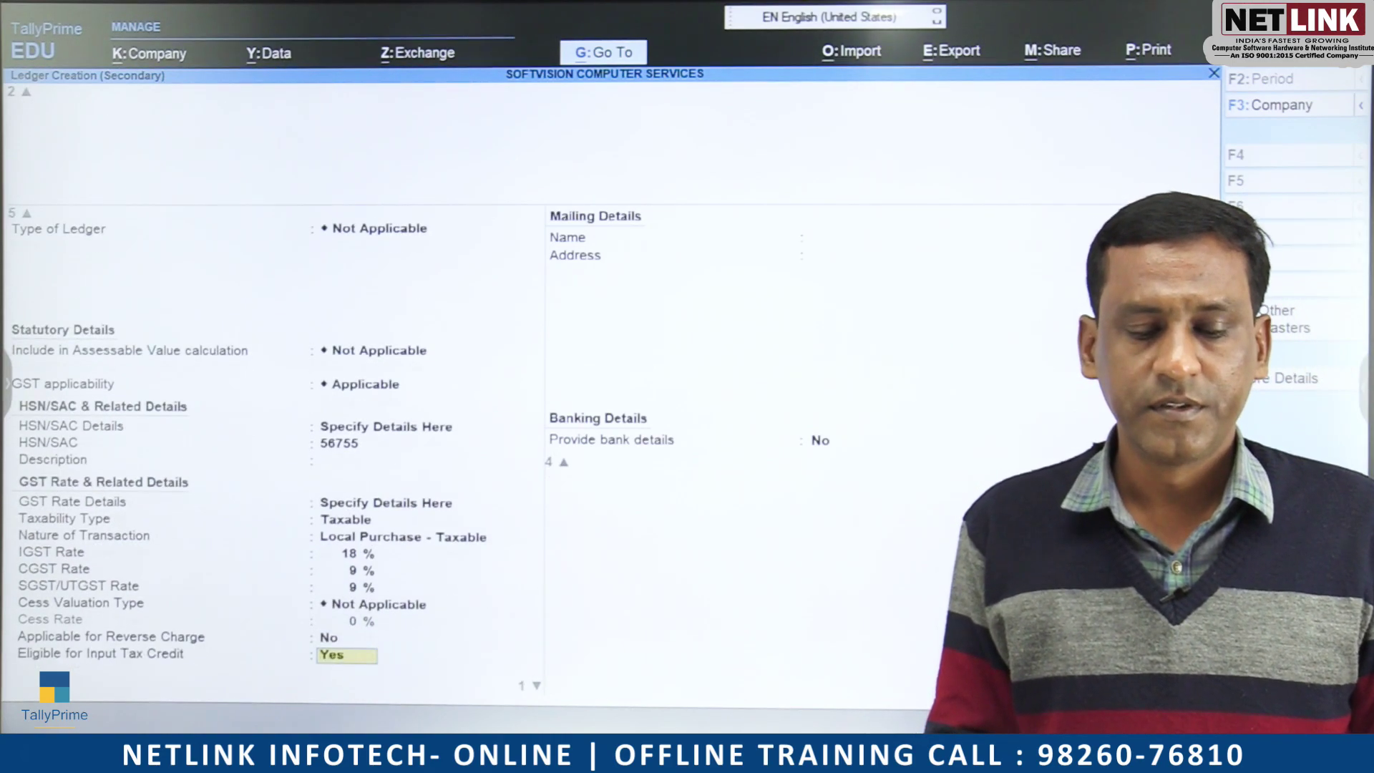
key(Return)
key(Return)
key(Return)
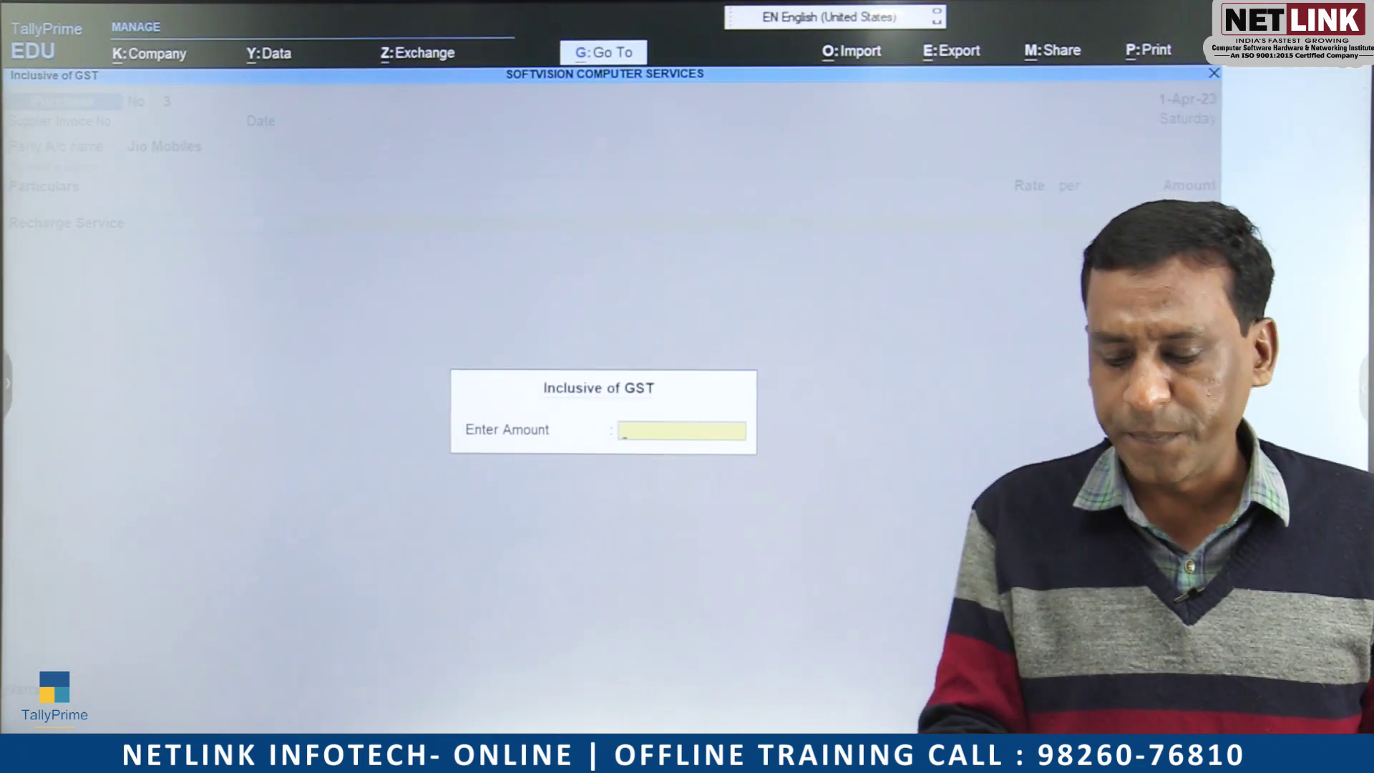
Complete the Jio Mobiles purchase with a GST-inclusive entry giving 46.61 for Recharge Service, add the CGST and SGST ledgers, and save it.
key(Return)
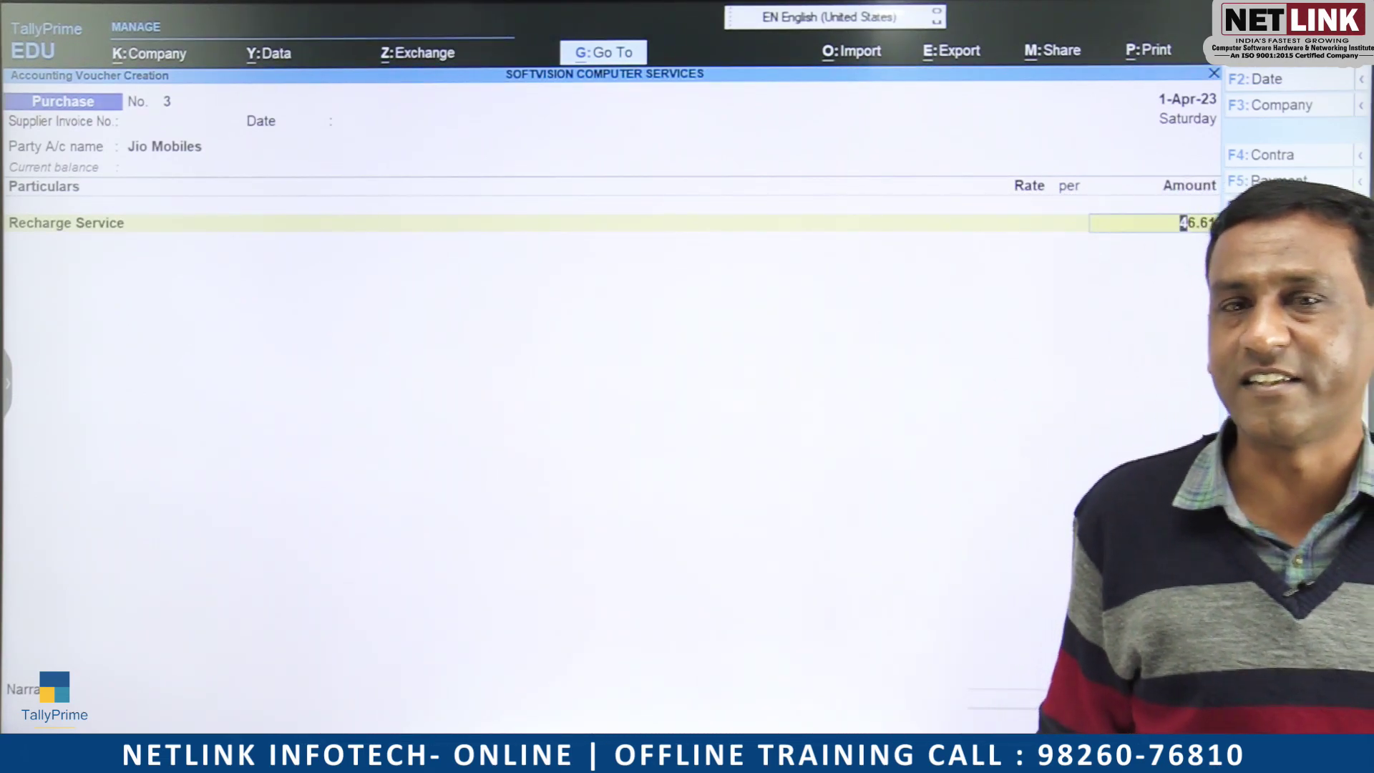
key(Return)
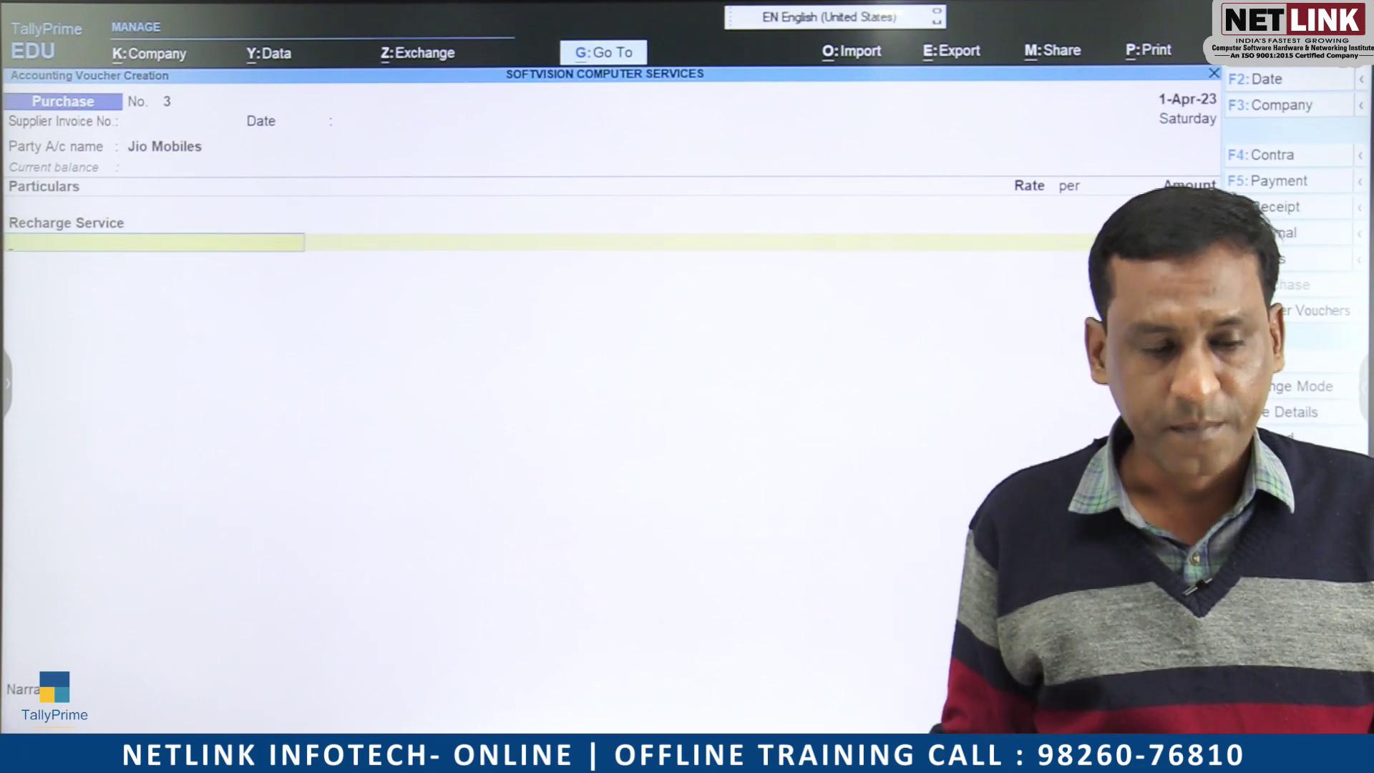
text(c)
key(Return)
text(s)
key(Return)
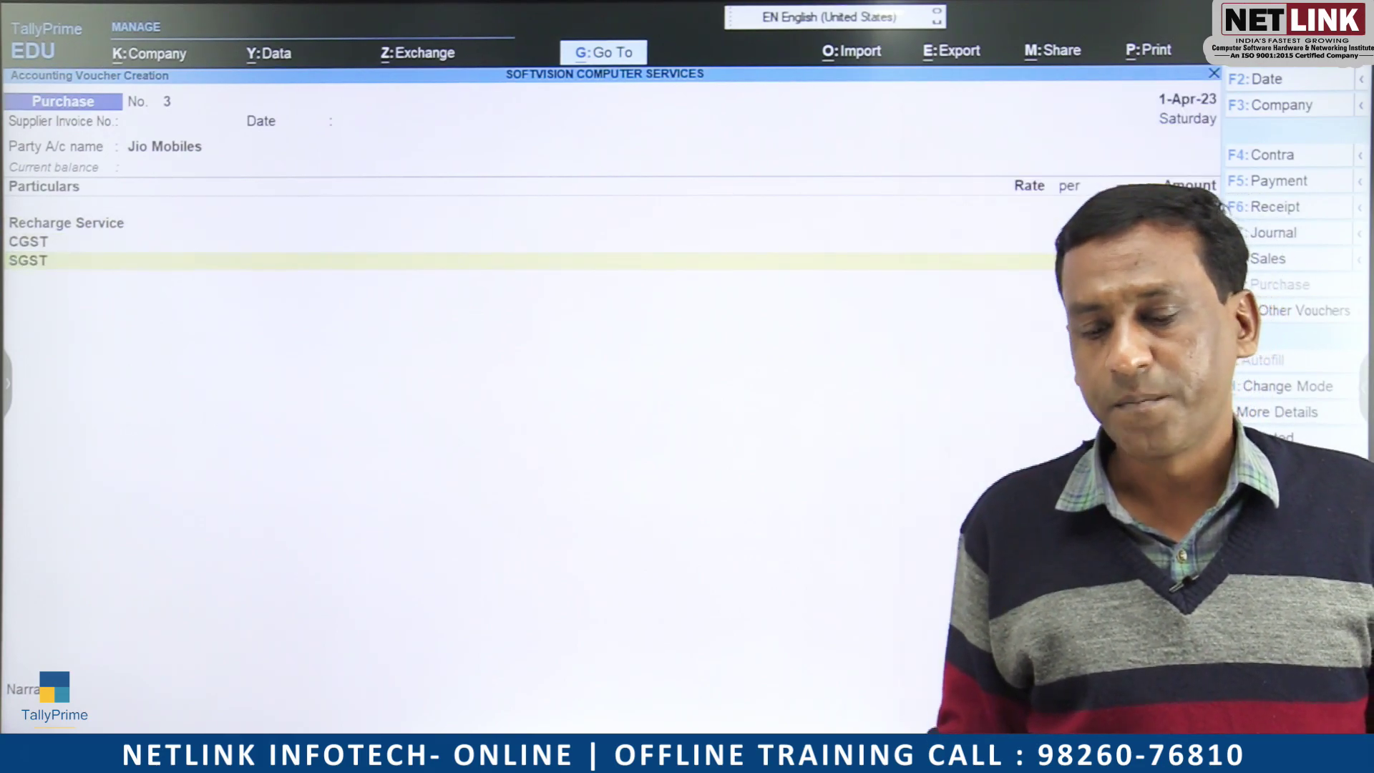
key(Return)
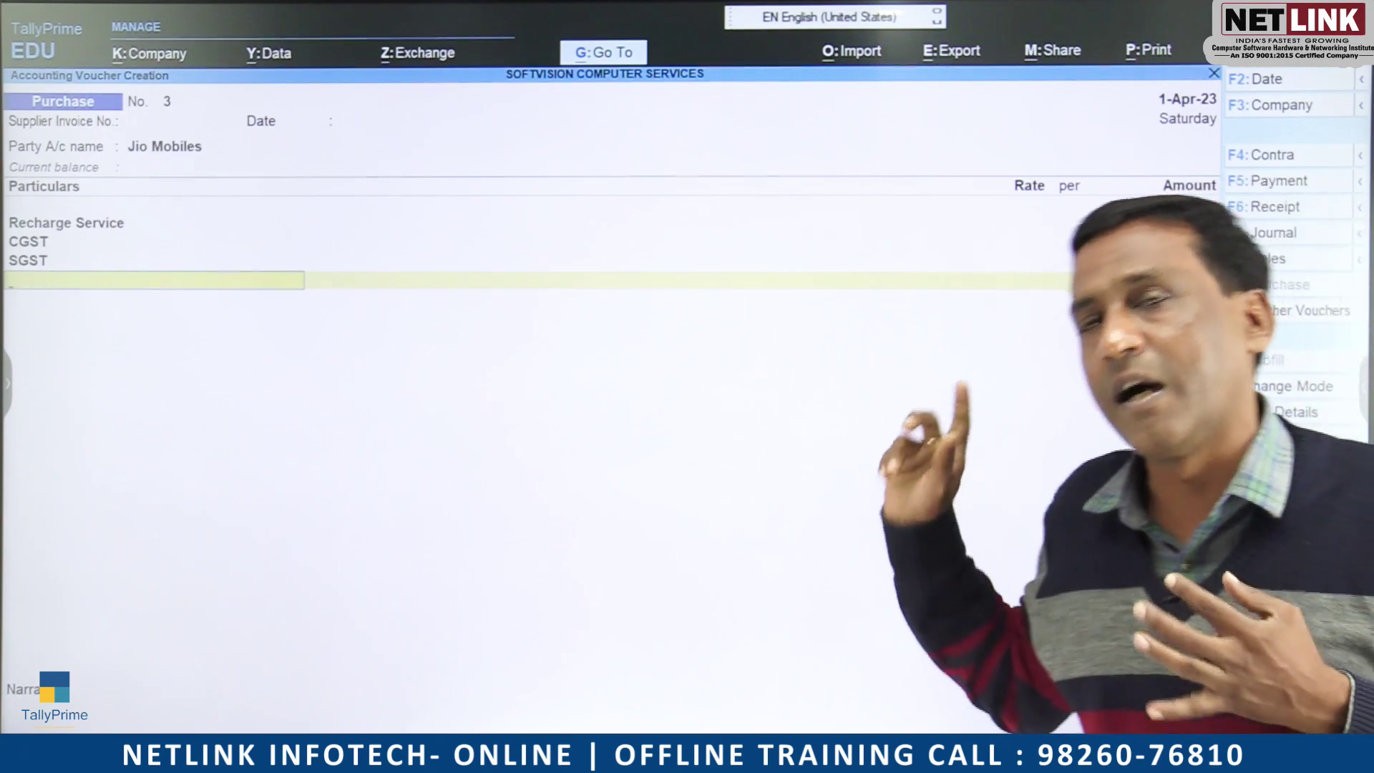
key(Return)
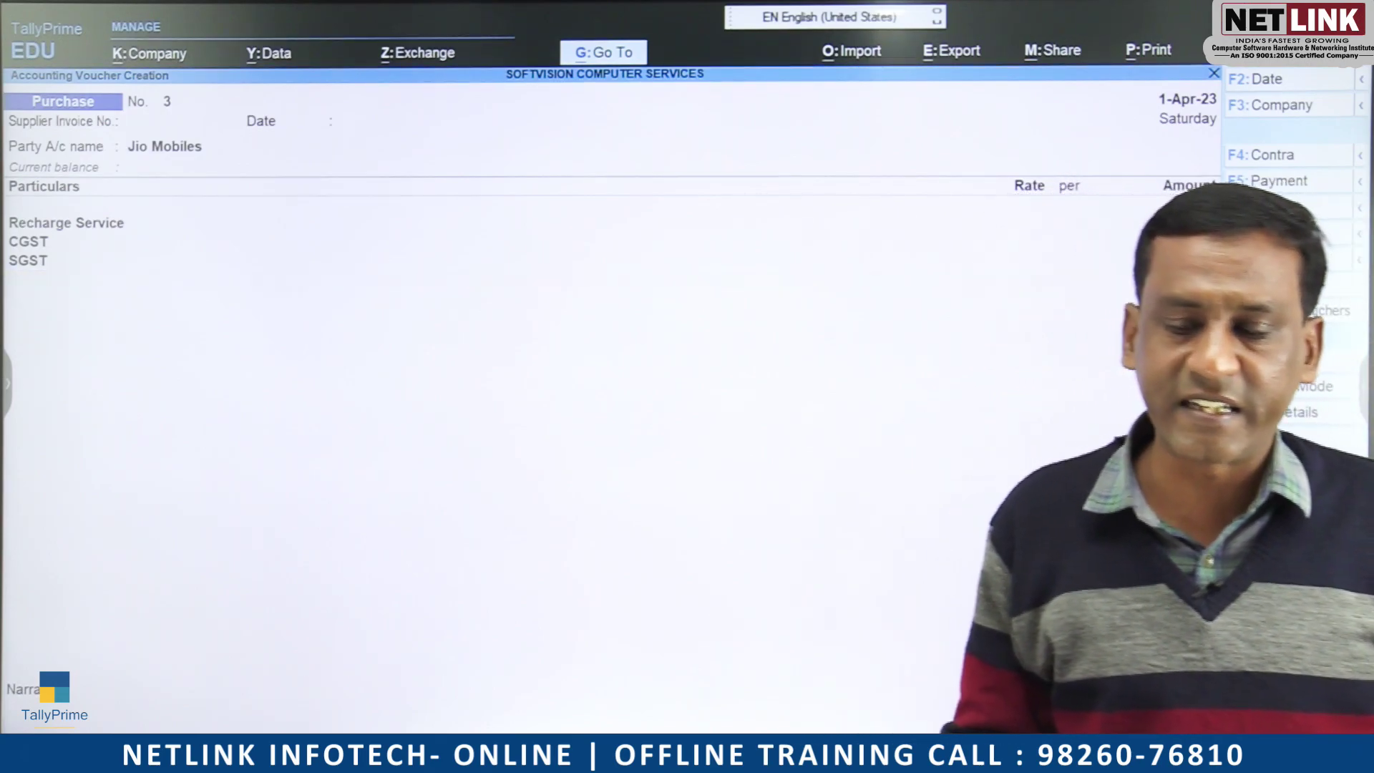
key(Return)
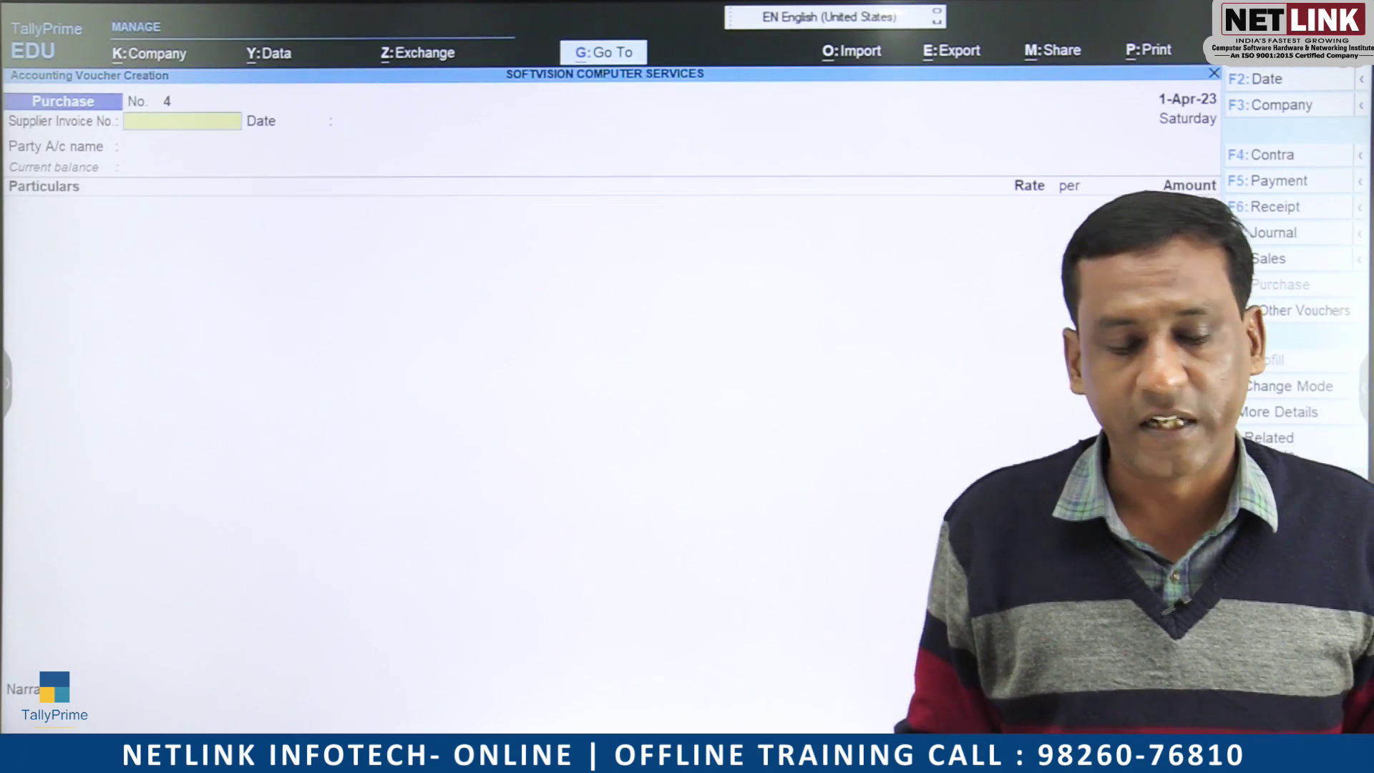
Leave voucher entry and review the recorded sales and purchase vouchers in the Day Book for 1-Apr-23.
key(Escape)
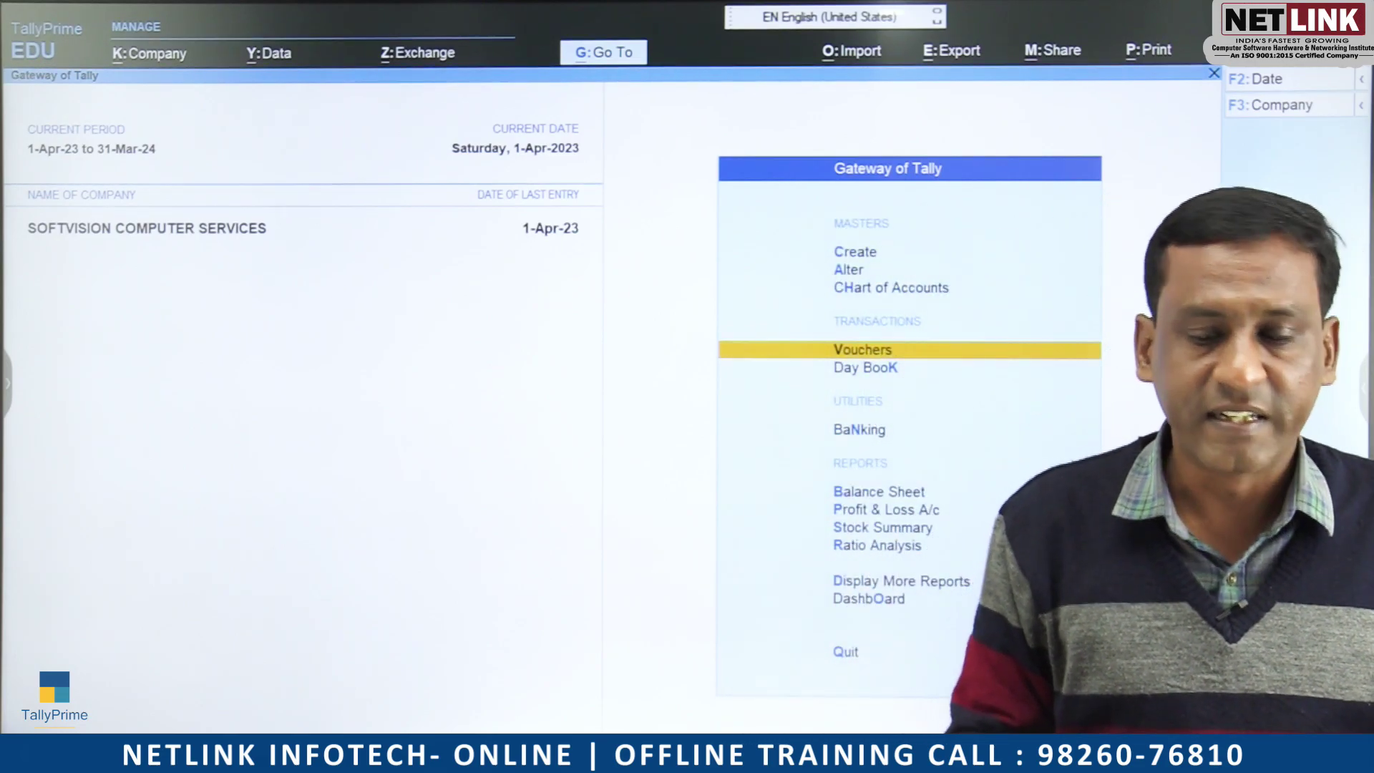
key(k)
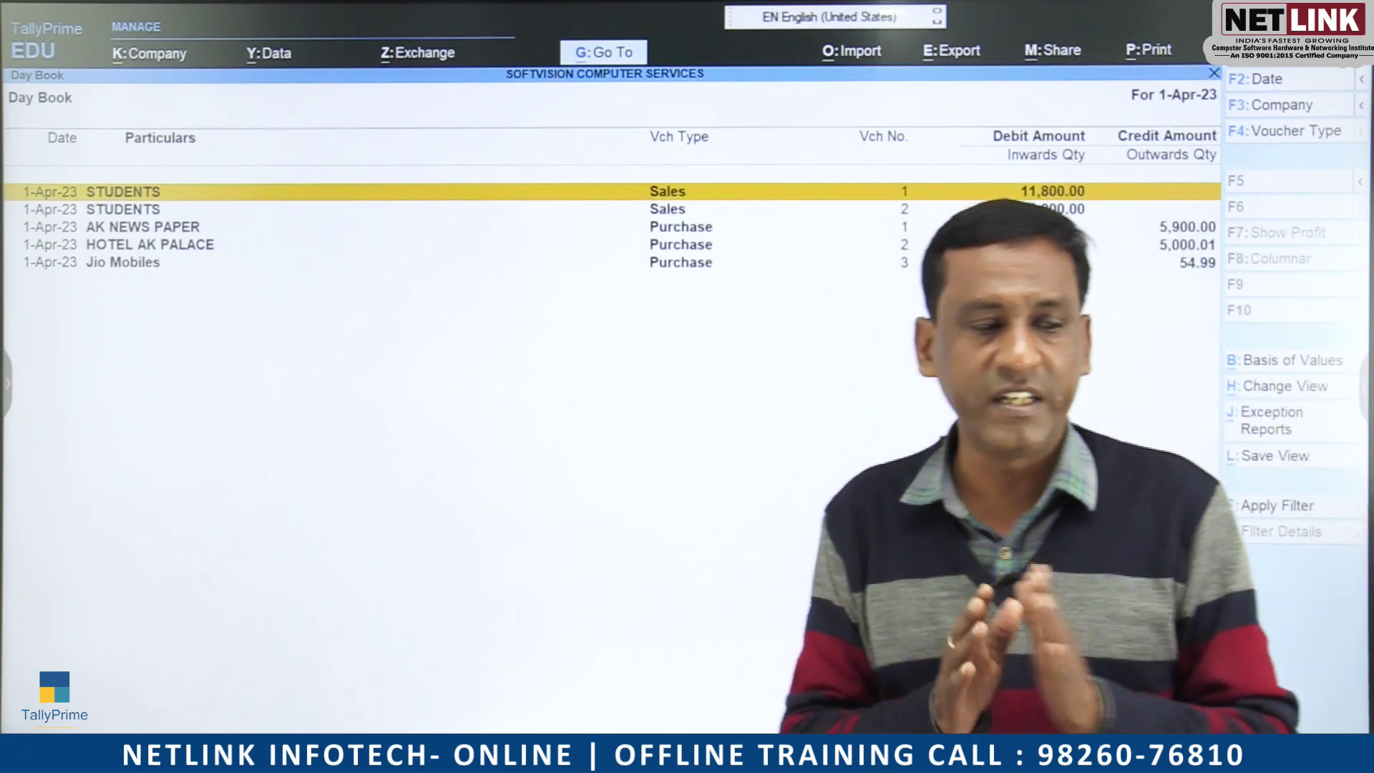
key(Escape)
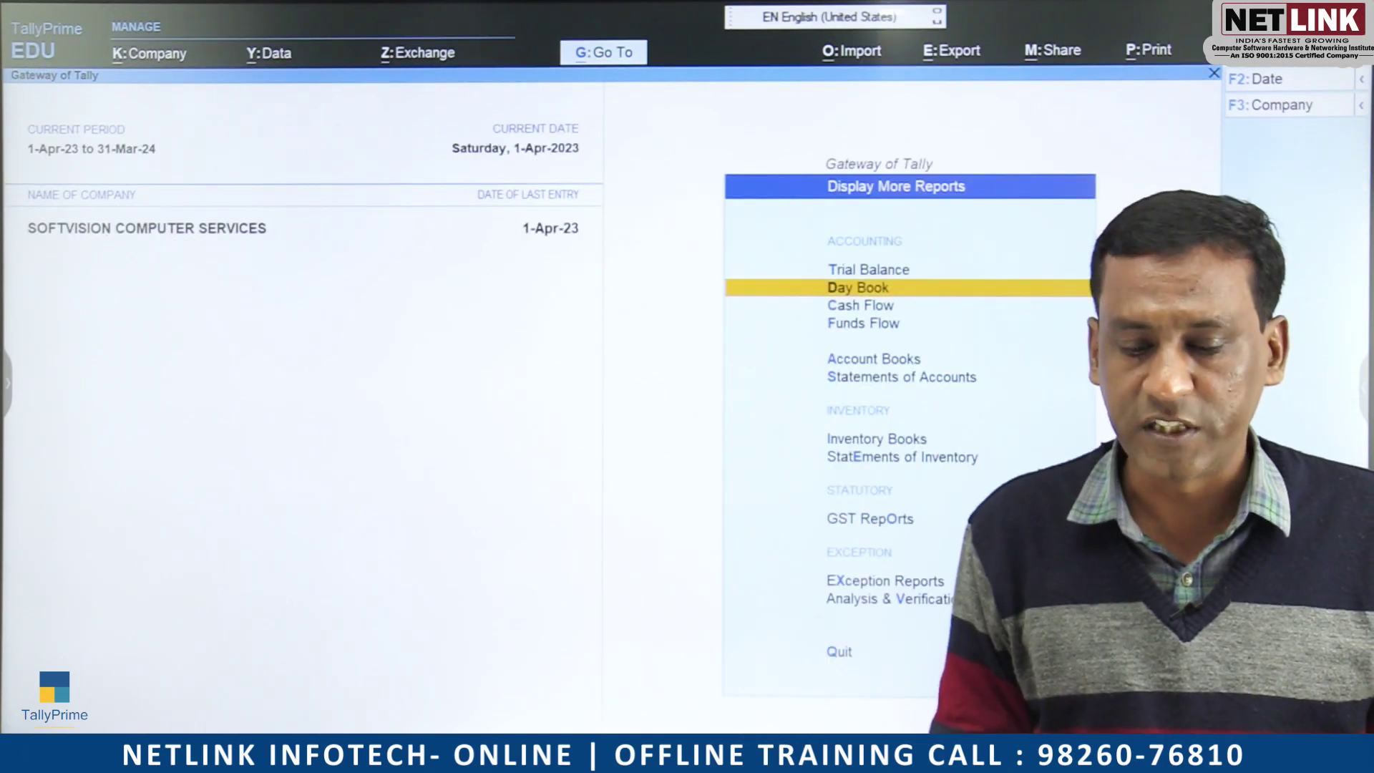
Examine the GSTR-3B return for the voucher count and transaction status, and return to the list of reports.
key(Down)
key(Down)
key(Down)
key(Down)
key(Down)
key(Down)
key(Down)
key(Down)
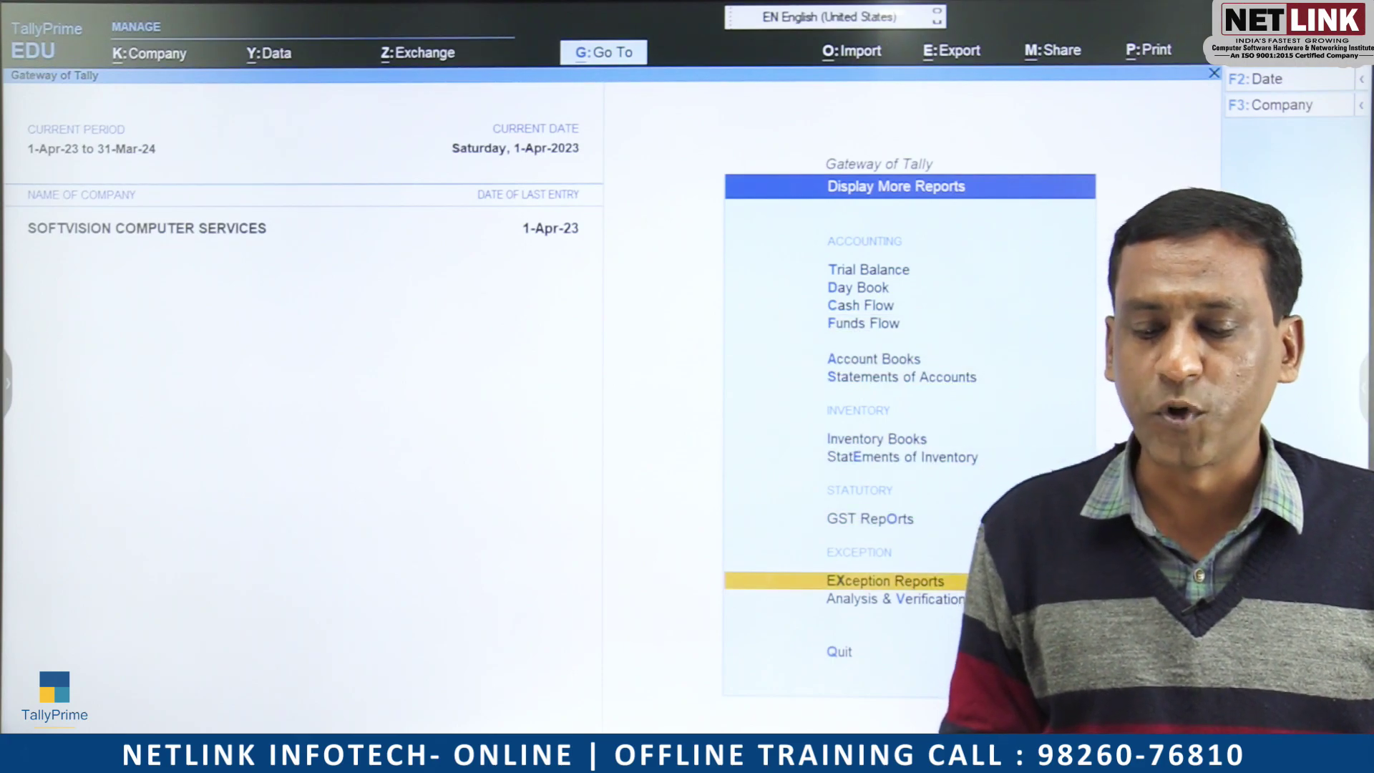
key(Up)
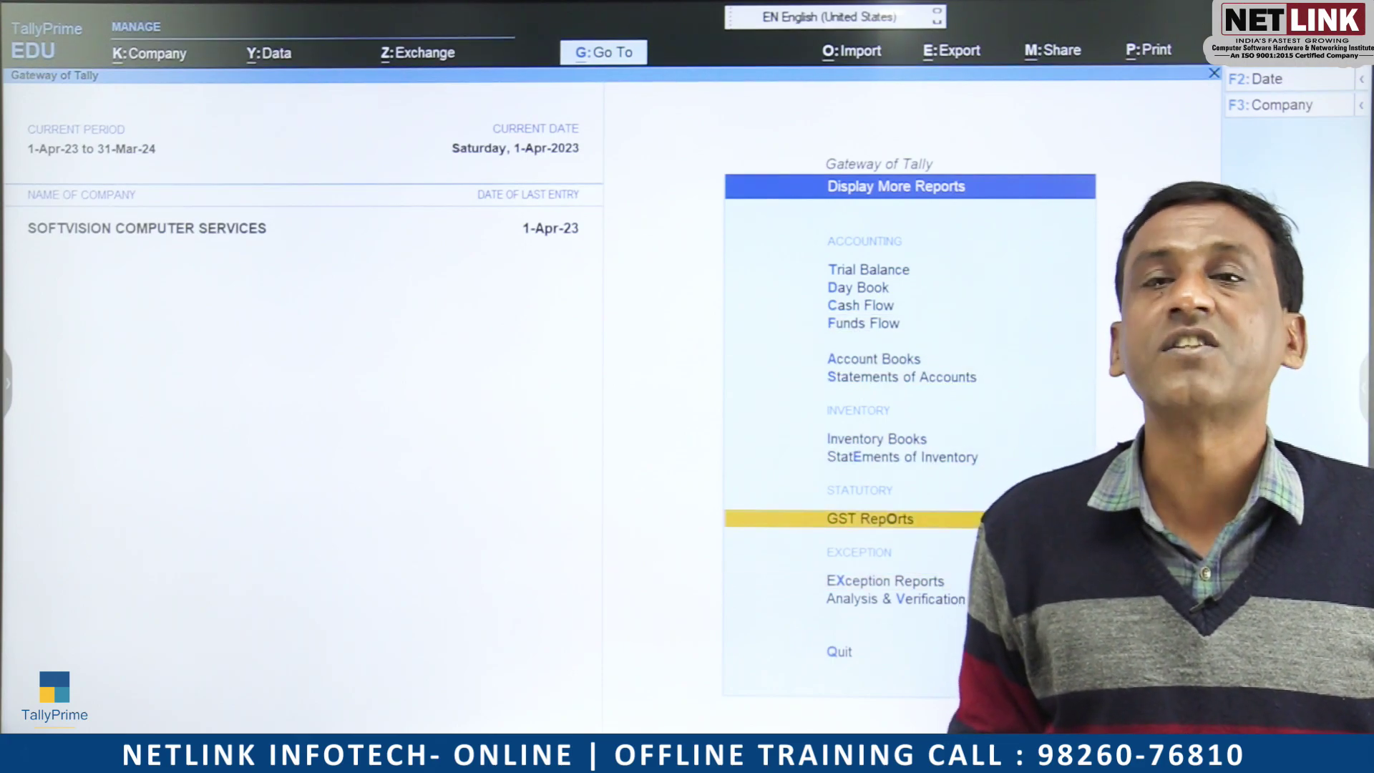
key(Return)
key(Down)
key(Down)
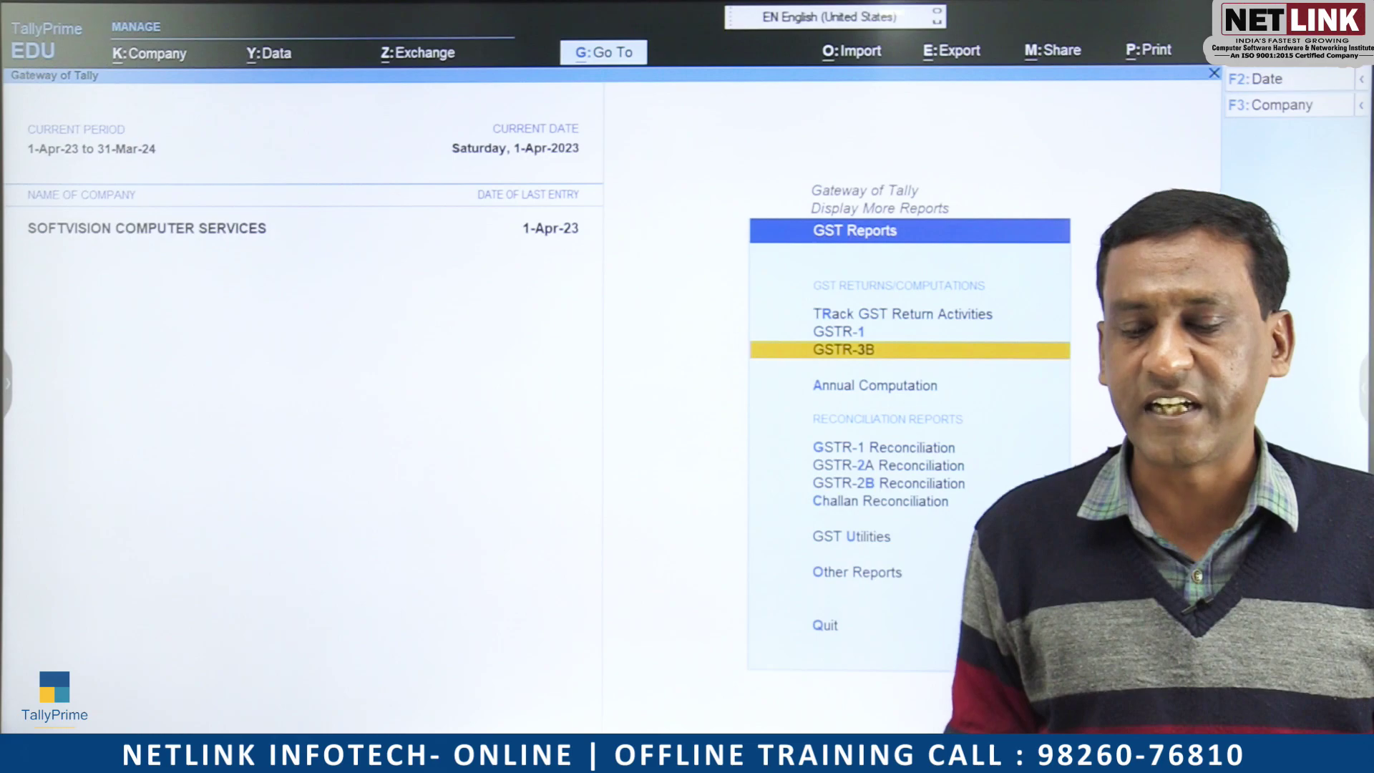
key(Return)
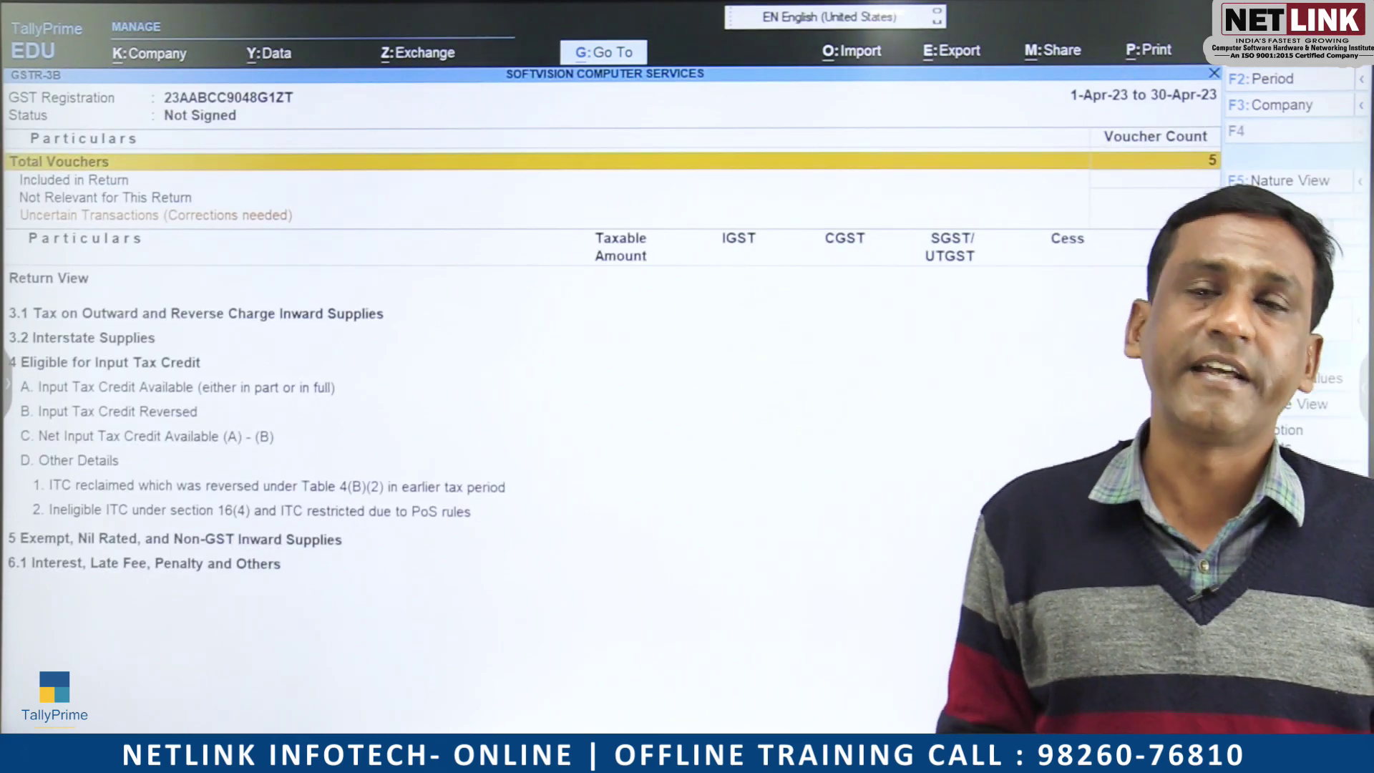
key(Escape)
key(Escape)
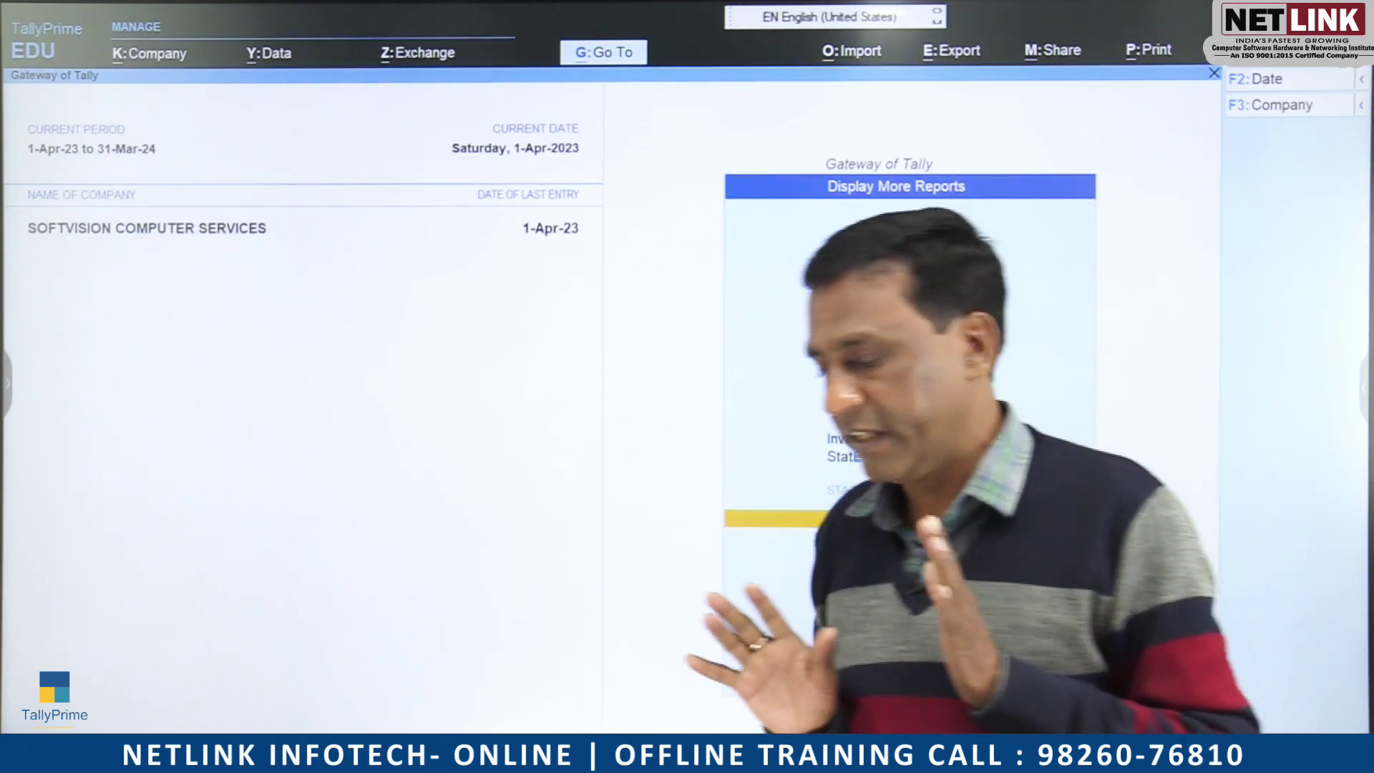